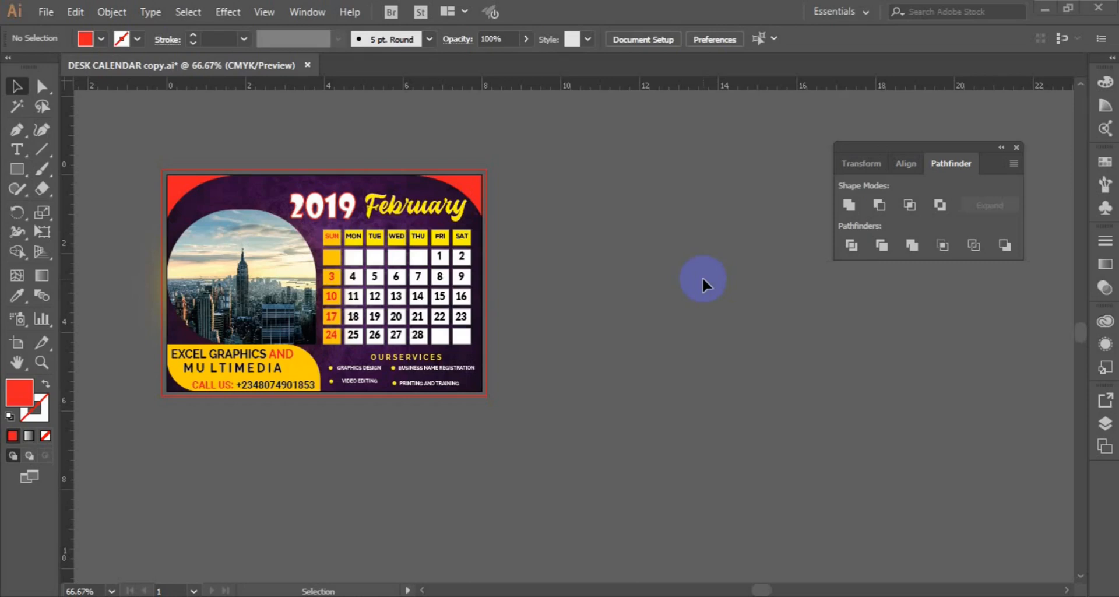
Add a second blank artboard next to the February calendar artboard.
click(1104, 448)
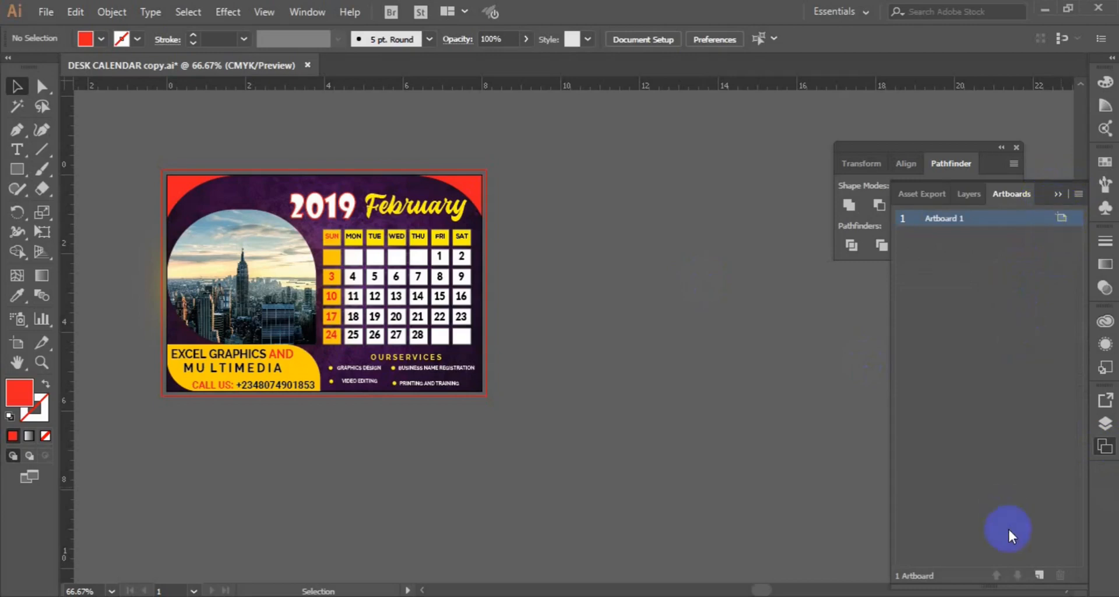
click(1038, 576)
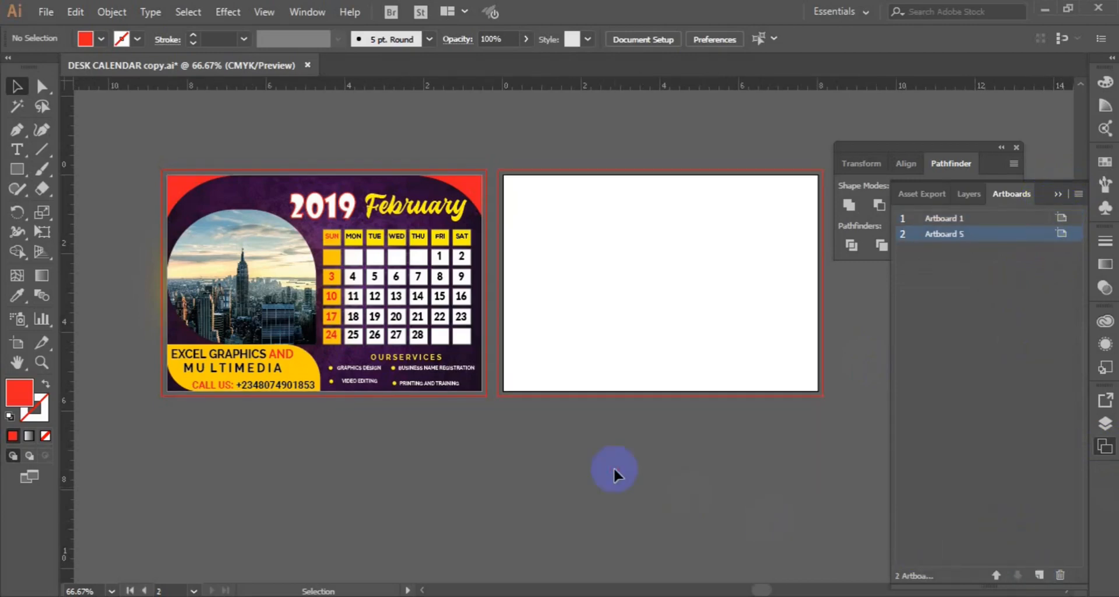
click(522, 374)
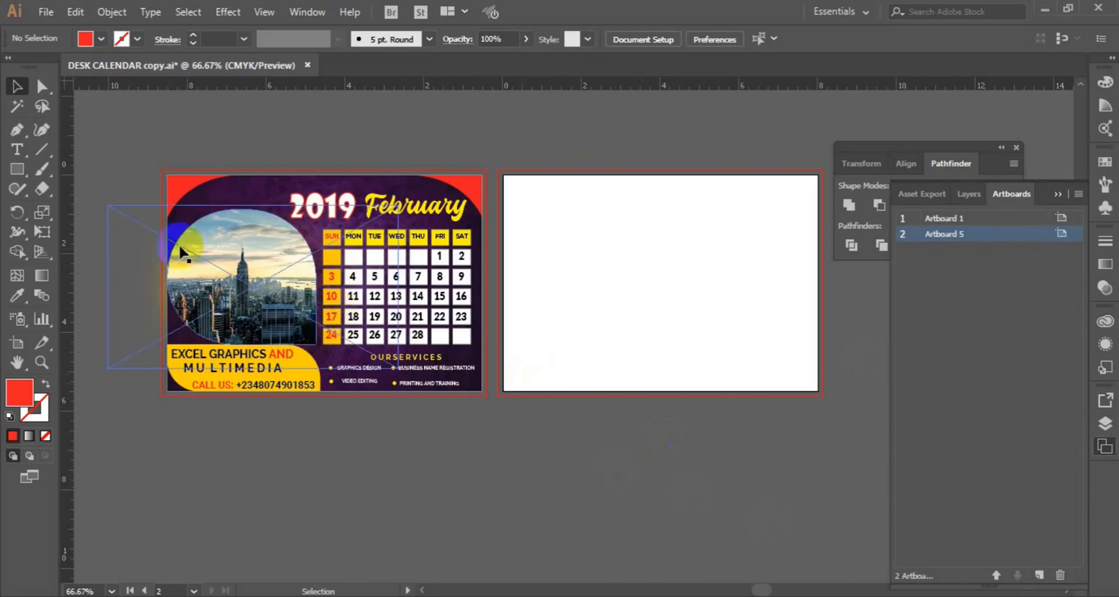
Draw a rectangle covering the whole new artboard and fill it with yellow.
click(17, 168)
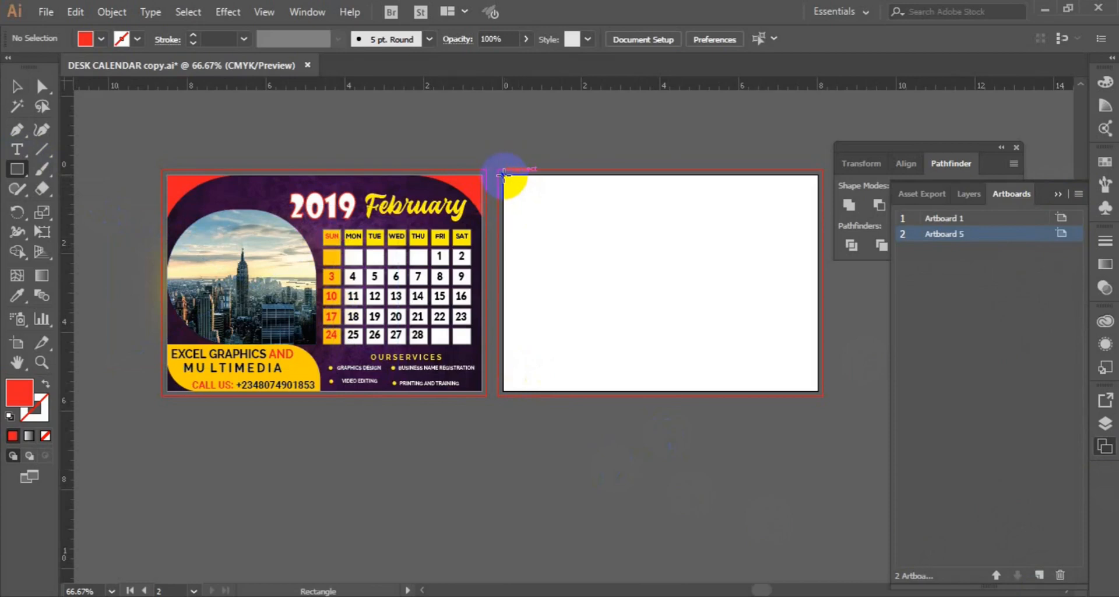
drag(503, 175, 818, 390)
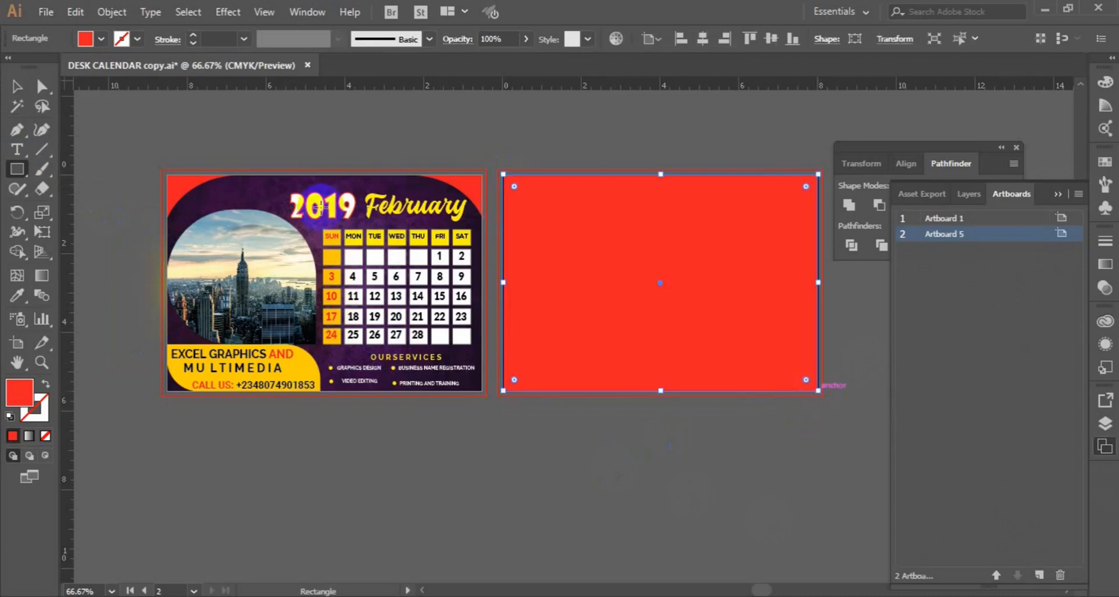
click(17, 88)
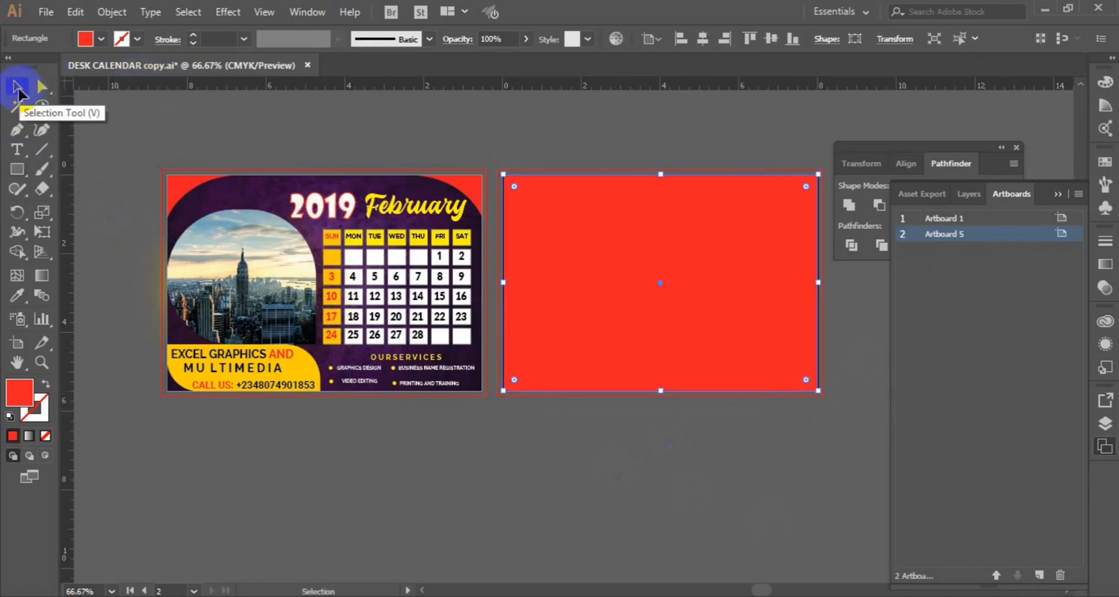
drag(256, 417, 262, 347)
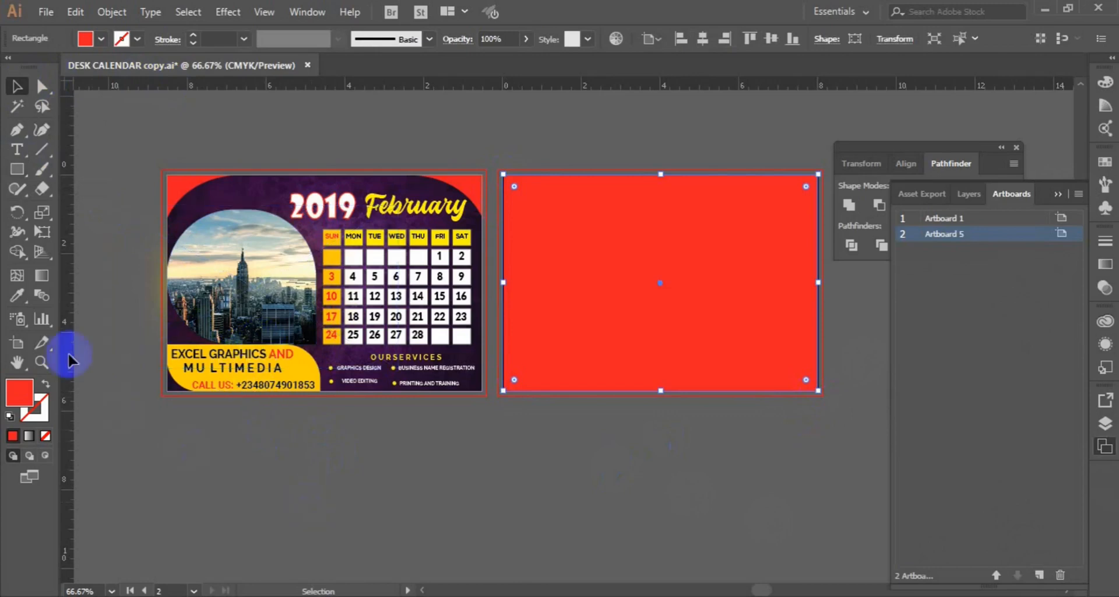
click(16, 169)
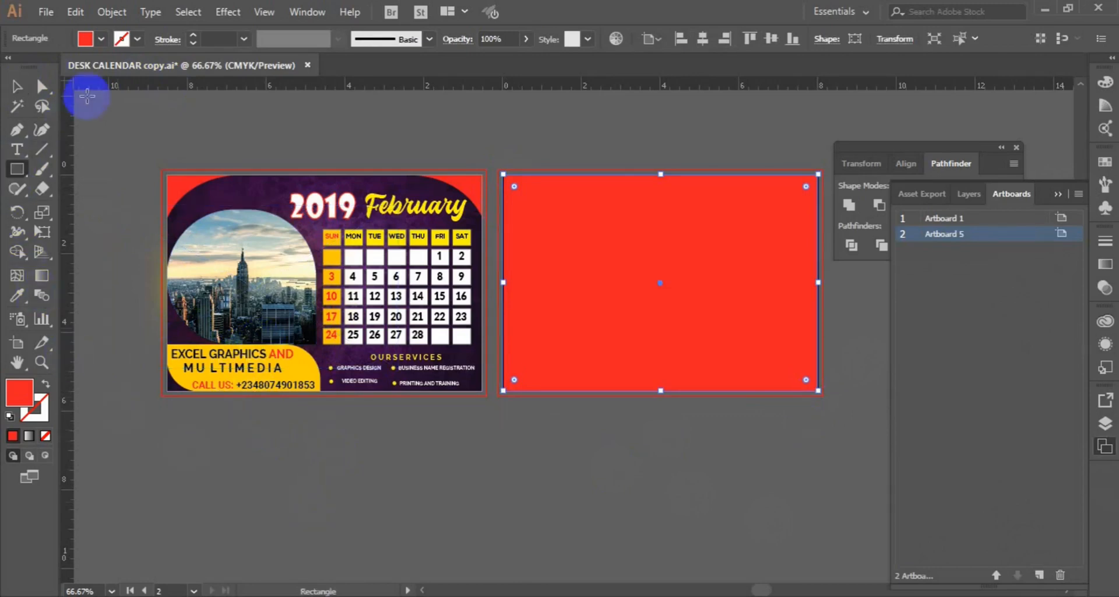
click(101, 40)
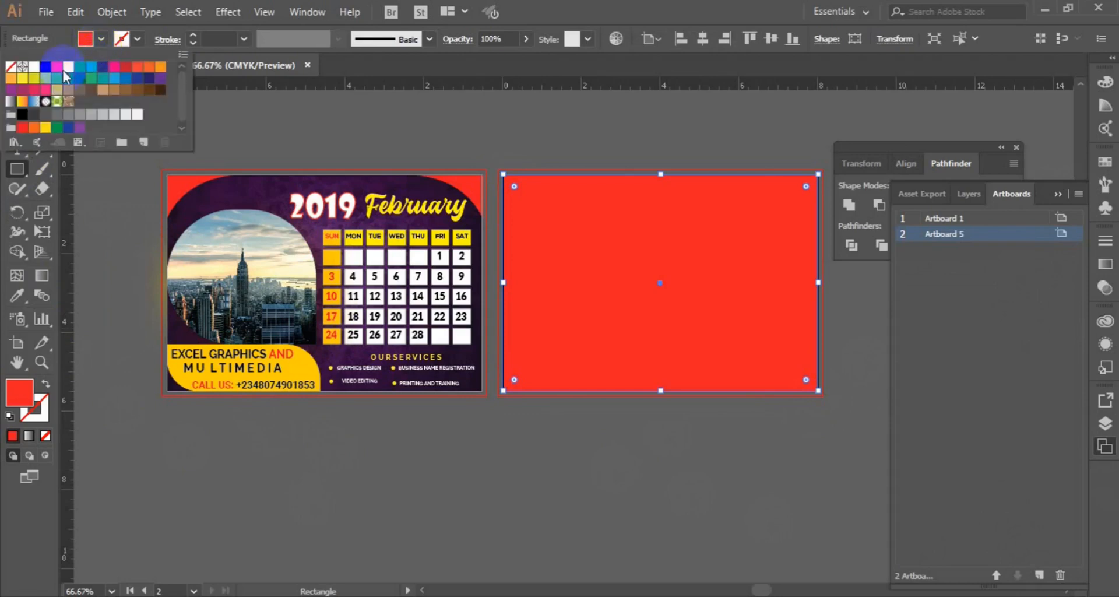
click(33, 80)
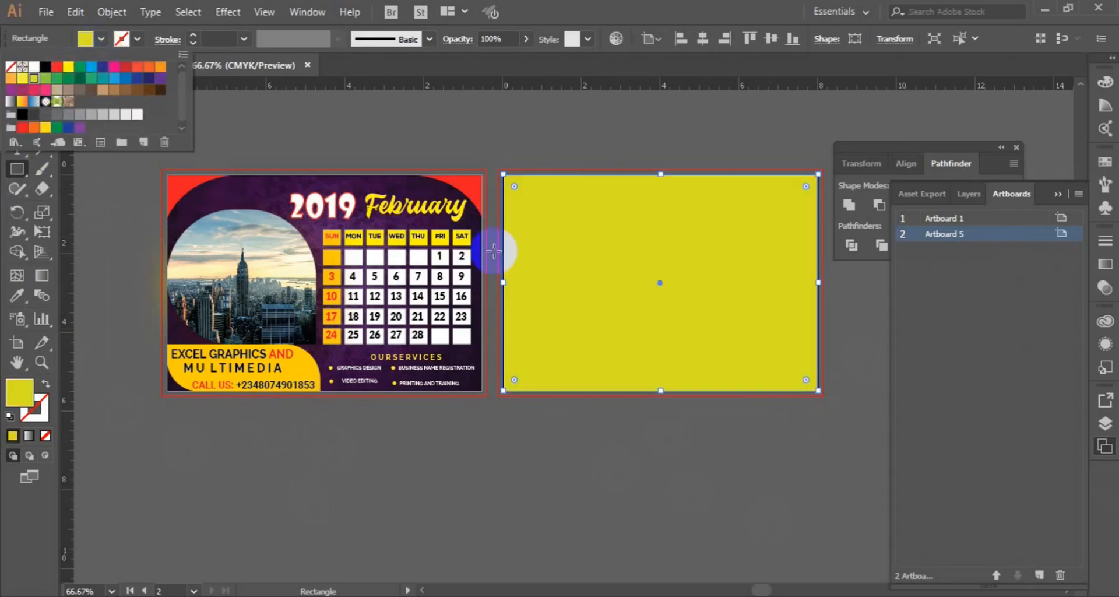
click(524, 236)
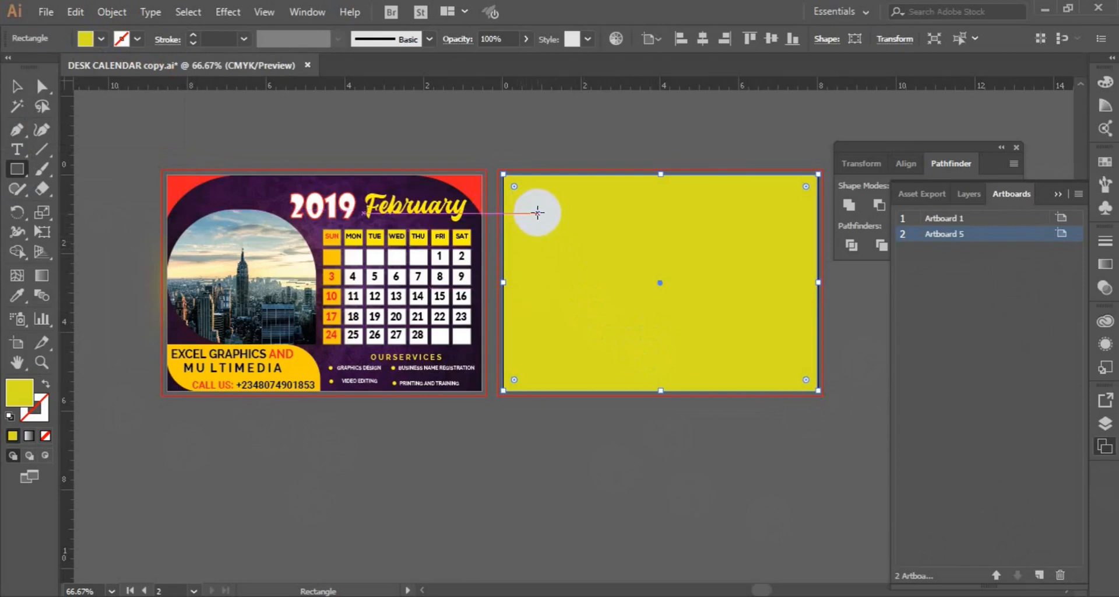
Draw a smaller rectangle over the left half of the yellow background and fill it with red.
drag(538, 212, 691, 343)
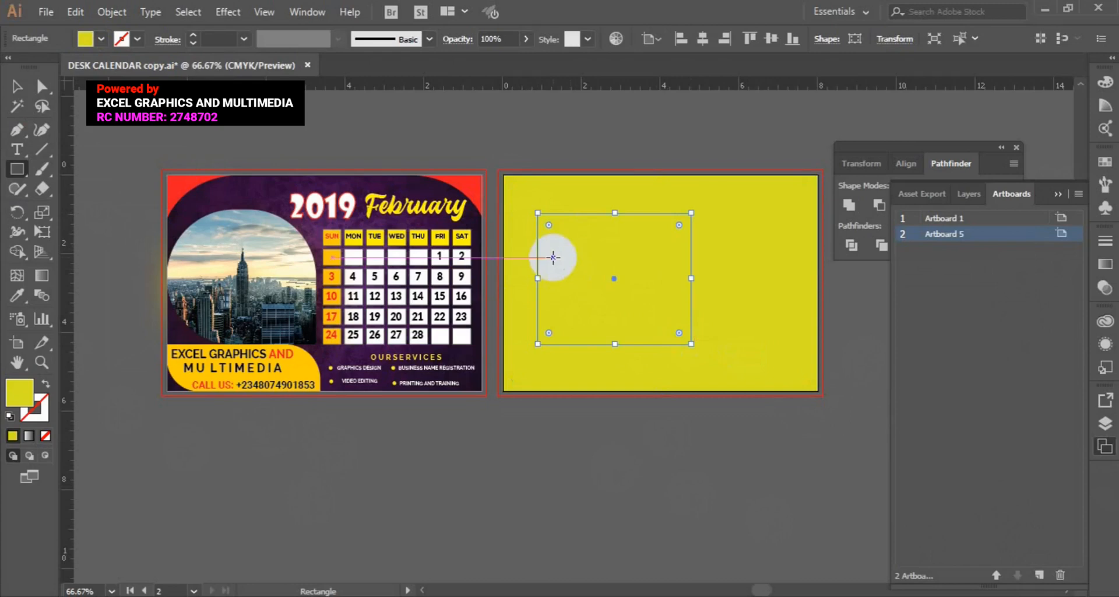
click(102, 39)
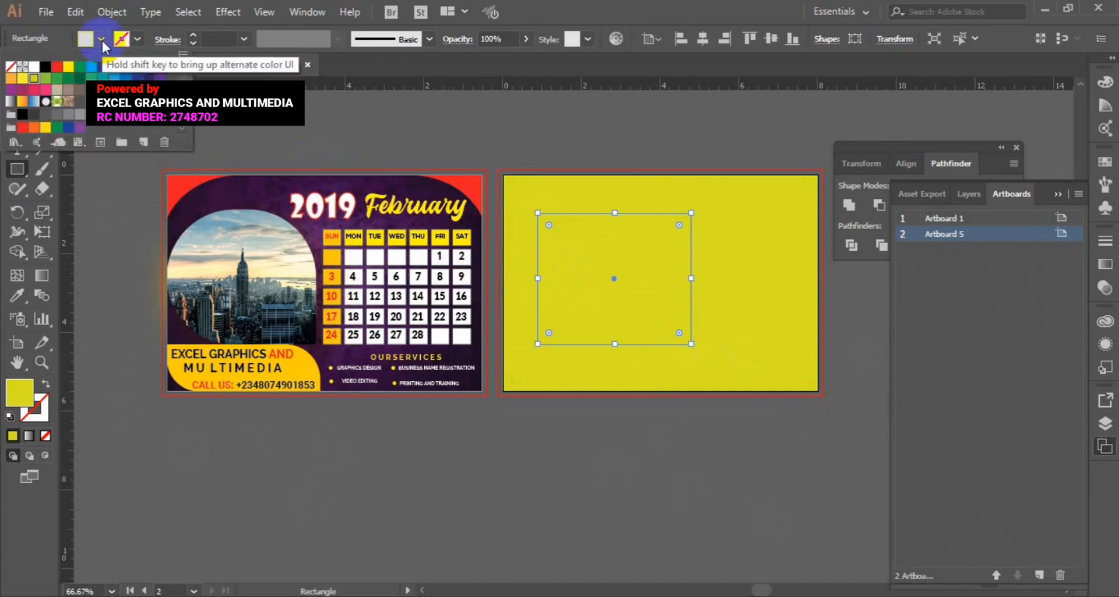
click(58, 68)
click(15, 171)
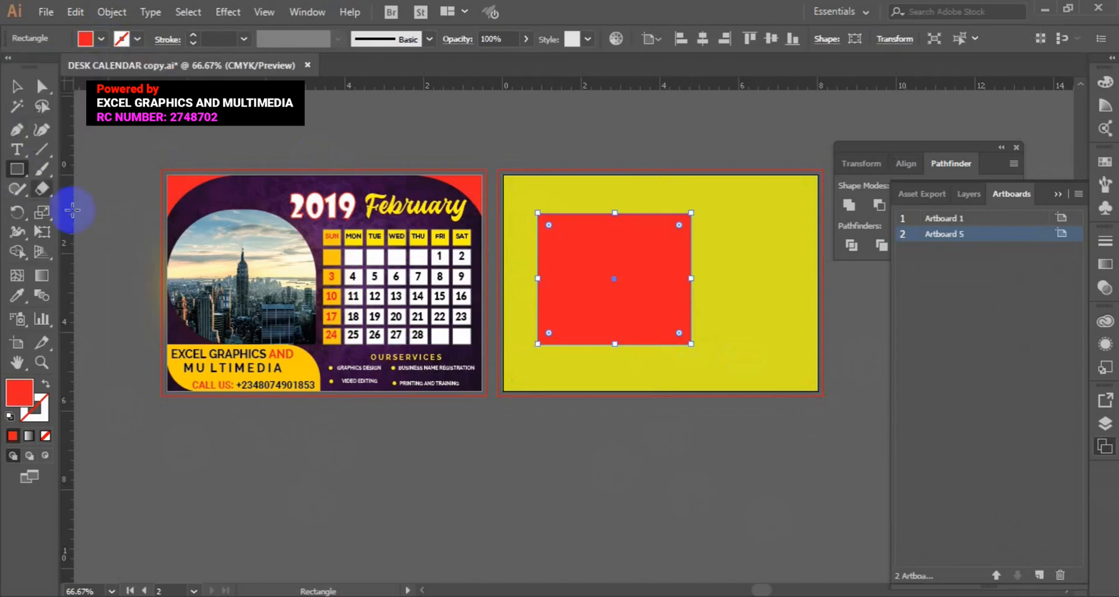
click(41, 87)
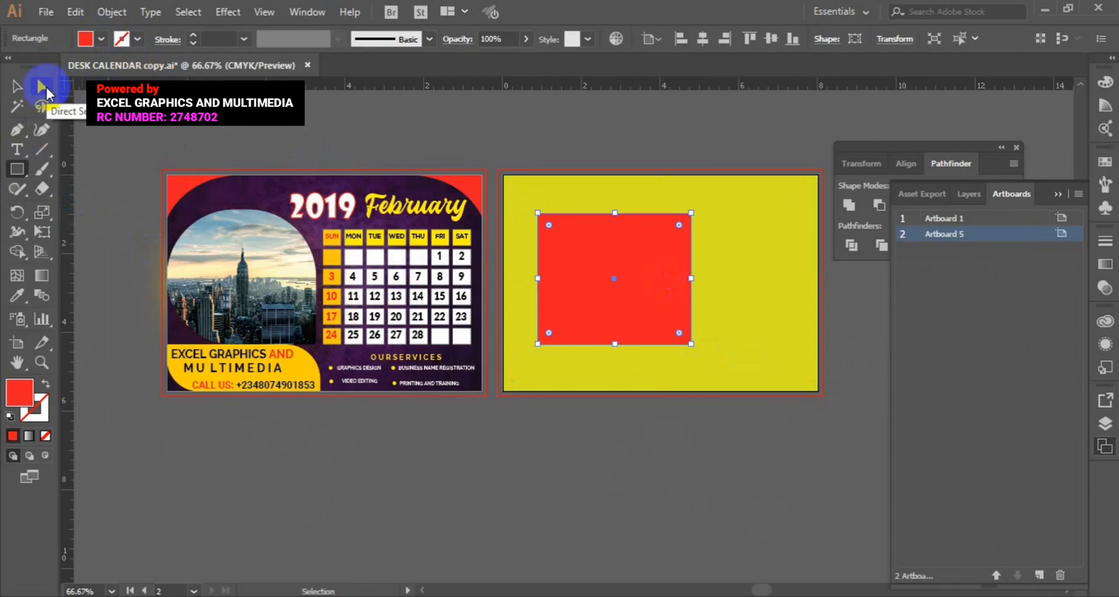
click(41, 87)
click(611, 225)
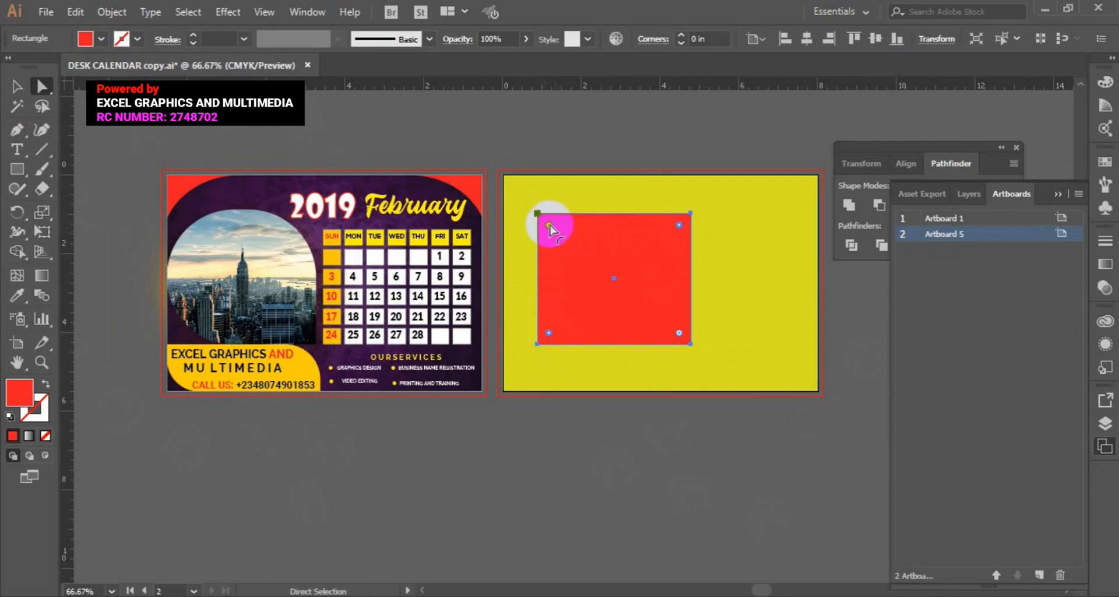
drag(548, 226, 592, 255)
key(ctrl+z)
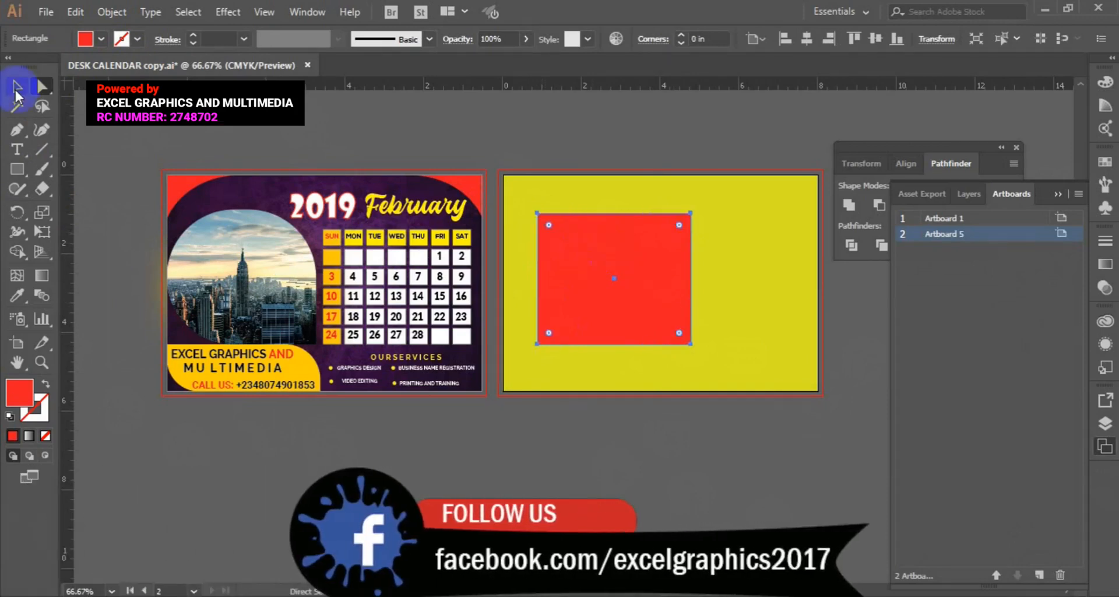
Round the red rectangle's corners fully, except the lower-right one, to form a teardrop-like shape.
click(17, 87)
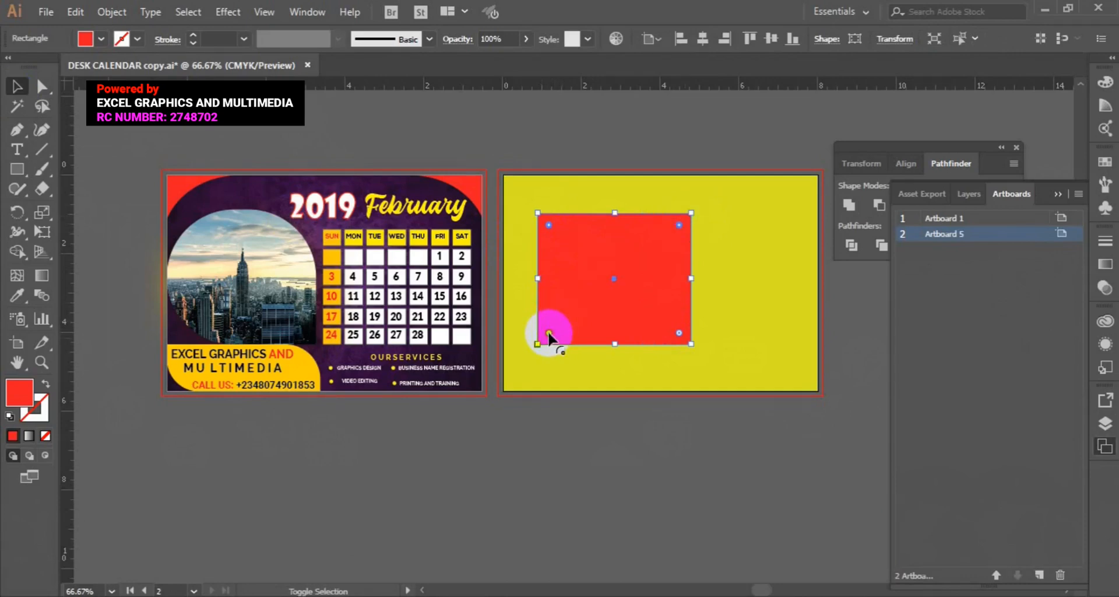
drag(550, 223, 603, 285)
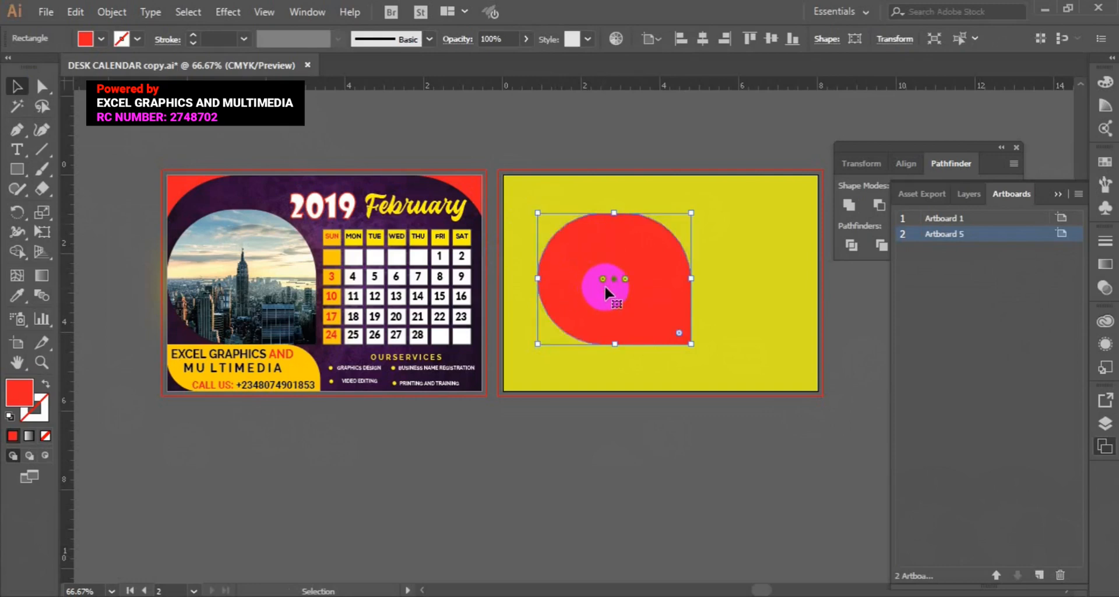
drag(602, 278, 590, 270)
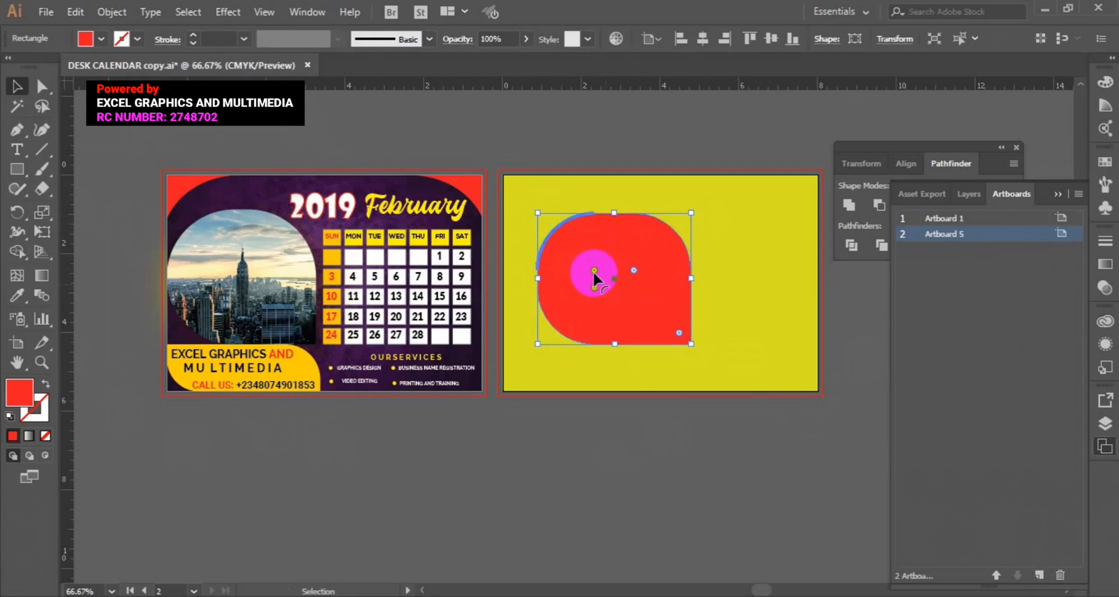
drag(595, 272, 620, 284)
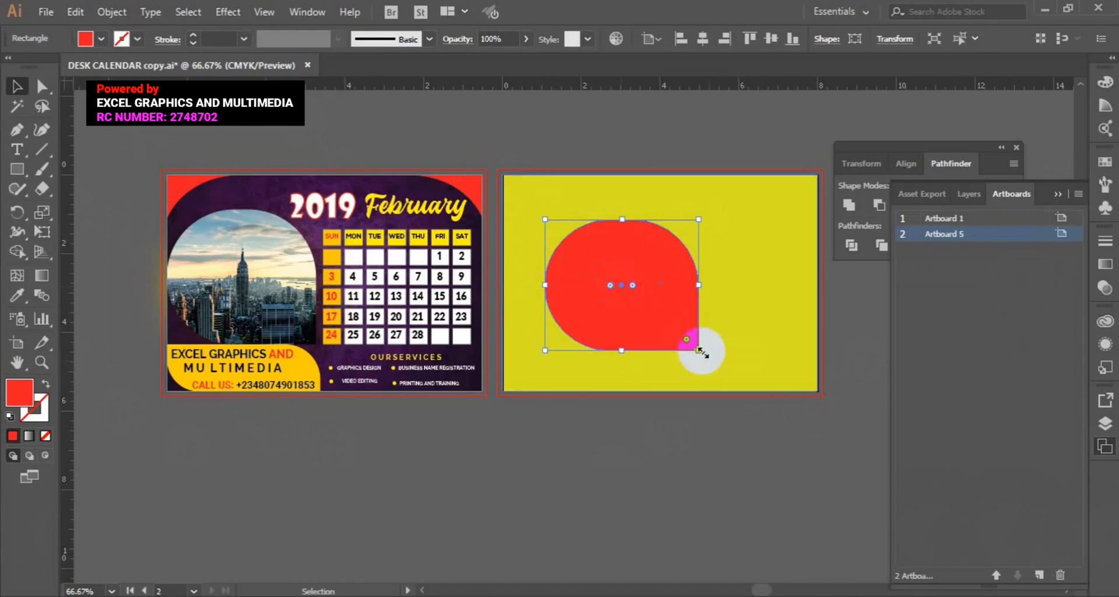
Enlarge the red shape slightly and move it against the left edge of the yellow background.
mouse_move(700, 349)
mouse_down()
mouse_move(715, 361)
mouse_move(707, 358)
mouse_up()
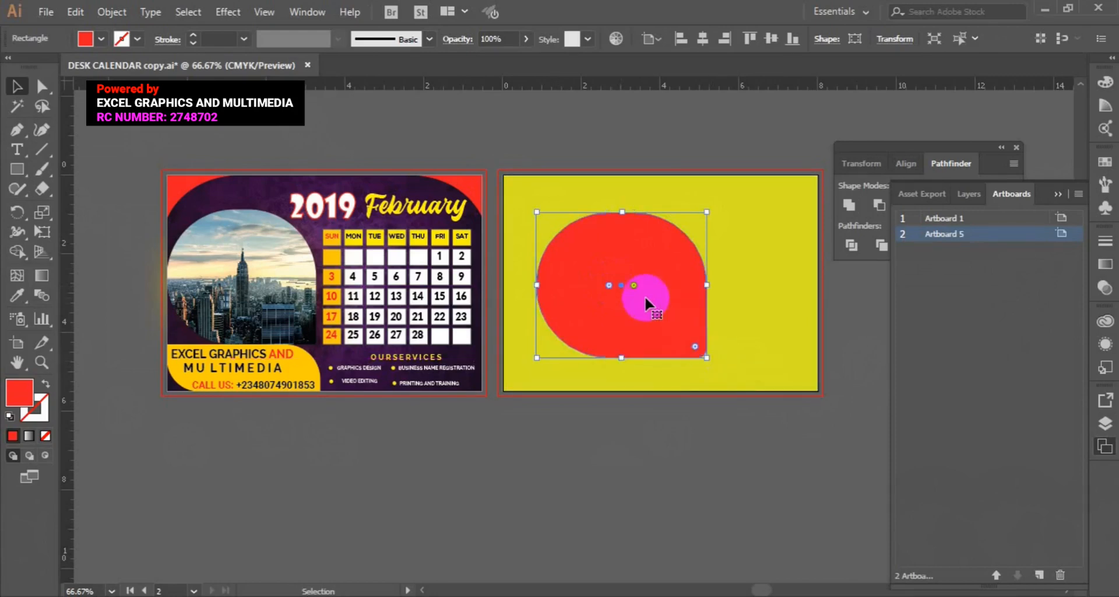
drag(644, 295, 614, 288)
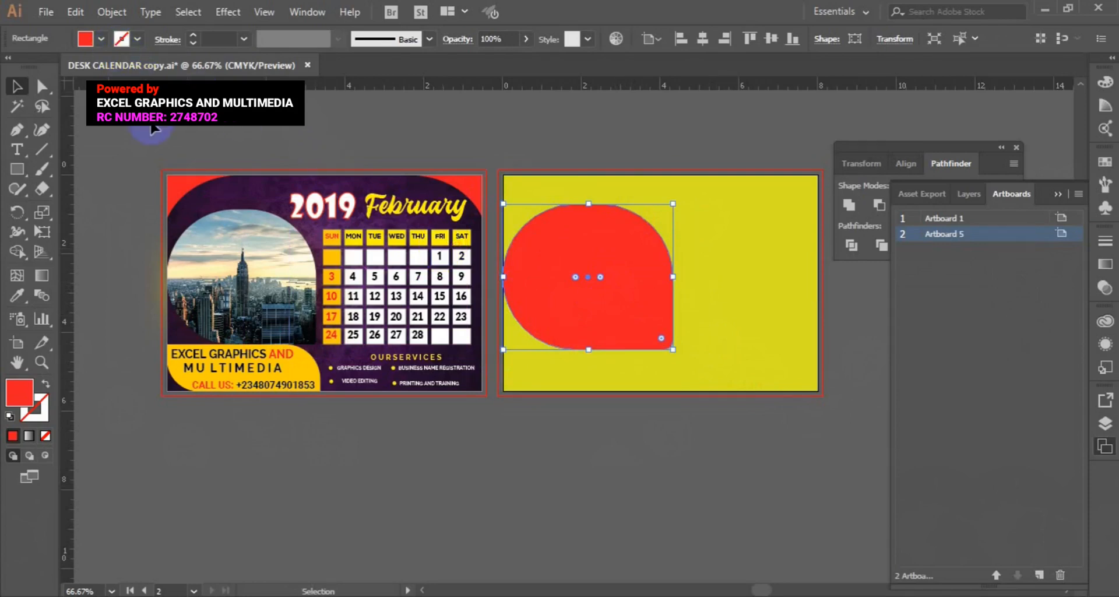
Place the linked image city-wallpaper-7 from the FREE STOCK PHOTO folder, sized to cover the red shape.
click(47, 12)
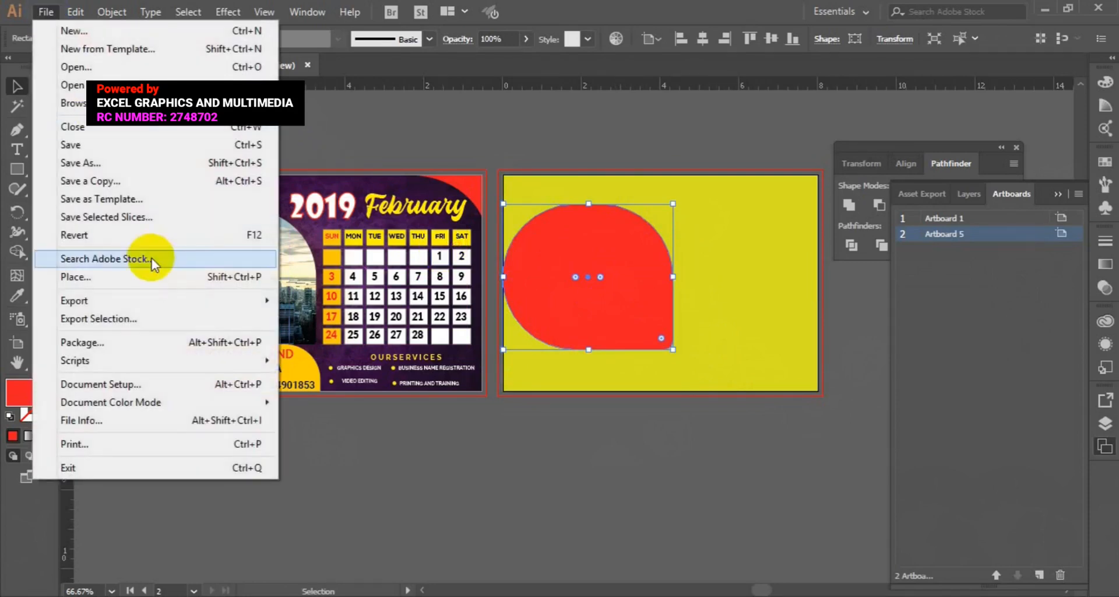
click(150, 278)
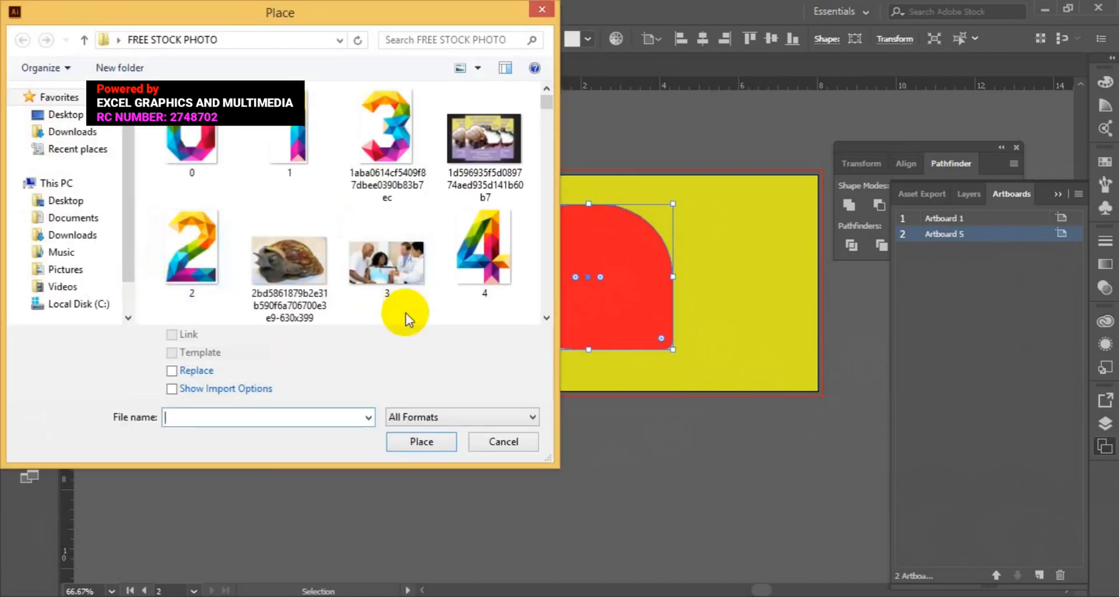
scroll(547, 300, down, 10)
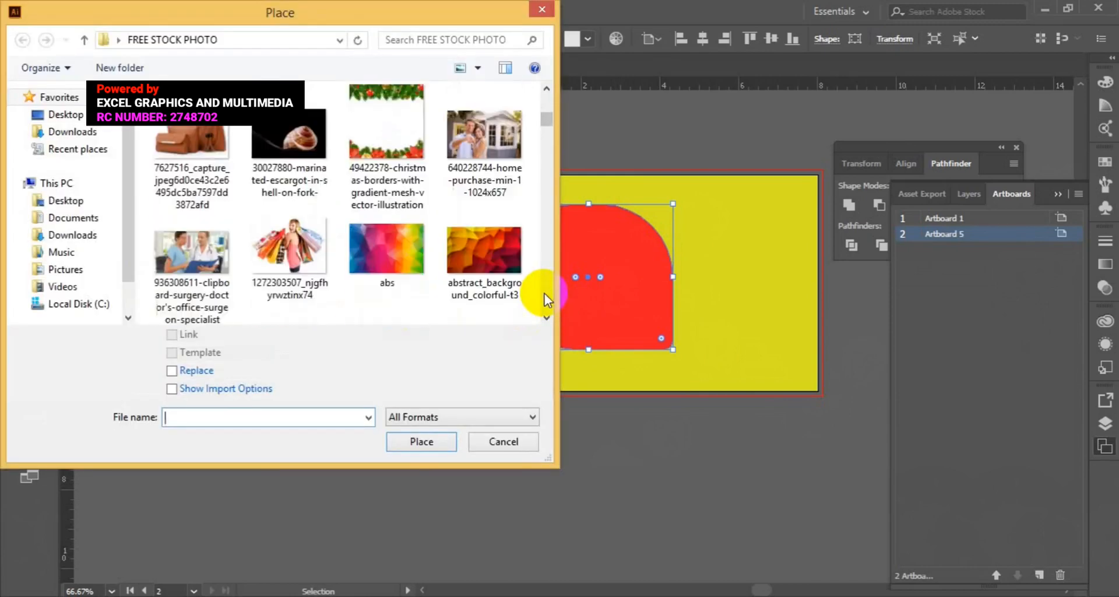
scroll(547, 300, down, 10)
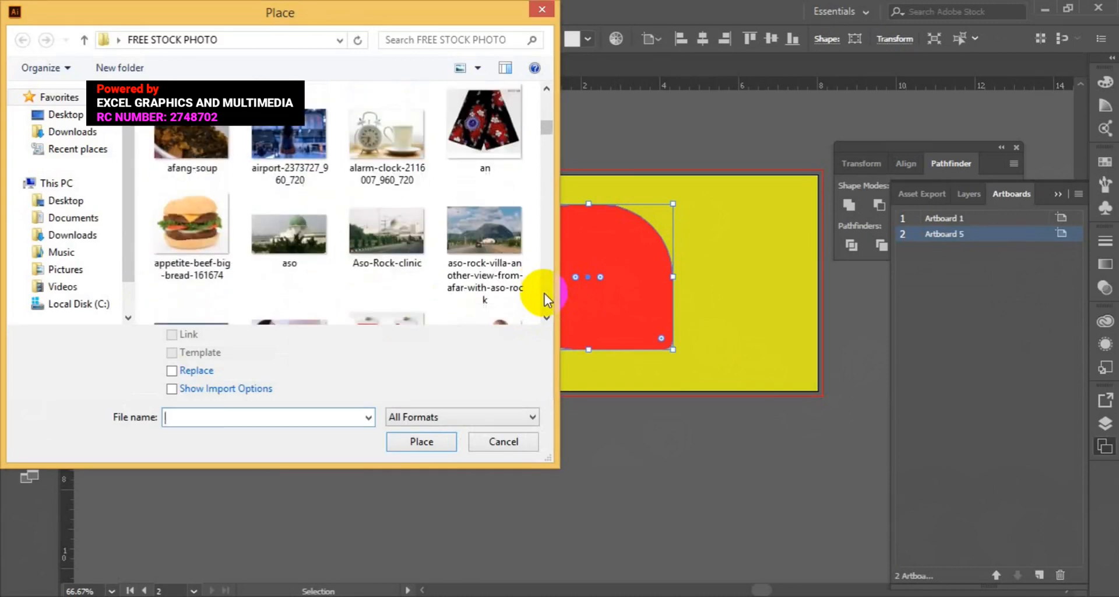
scroll(547, 300, down, 10)
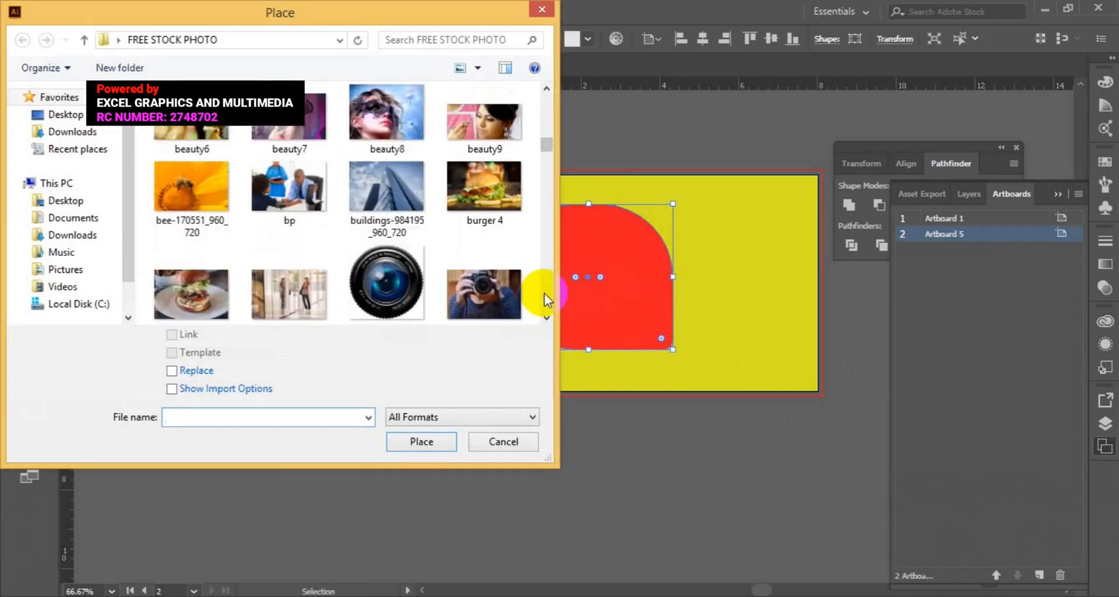
scroll(546, 300, down, 3)
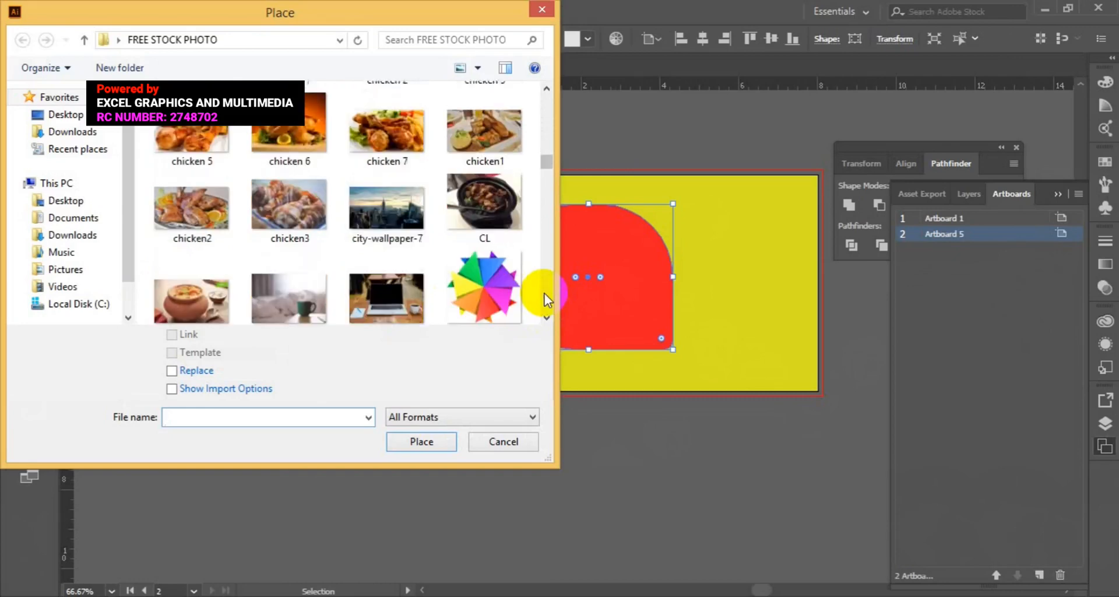
click(354, 227)
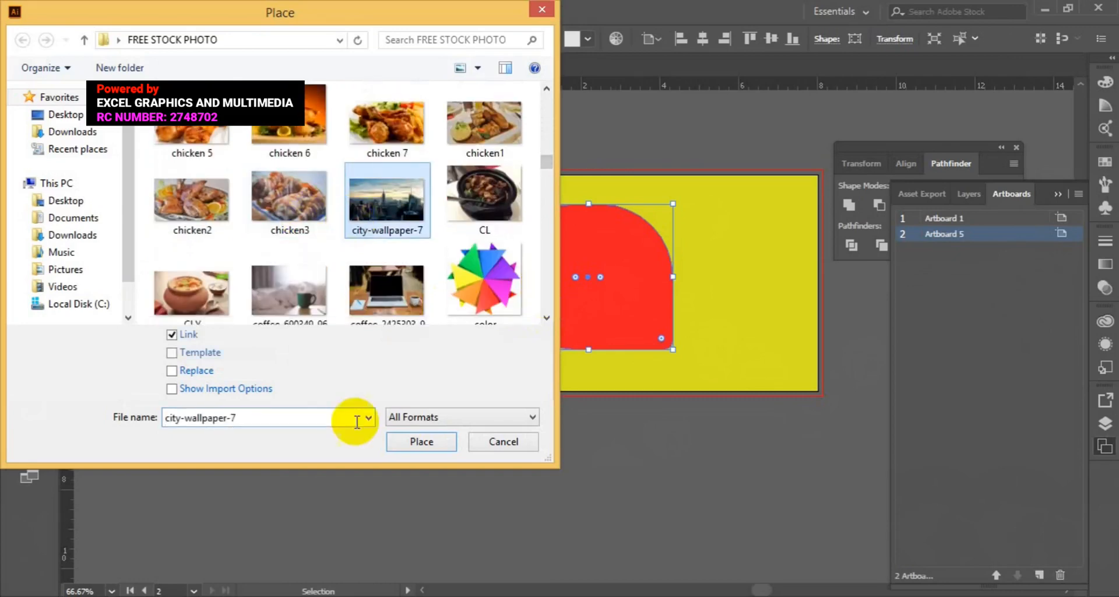
click(400, 442)
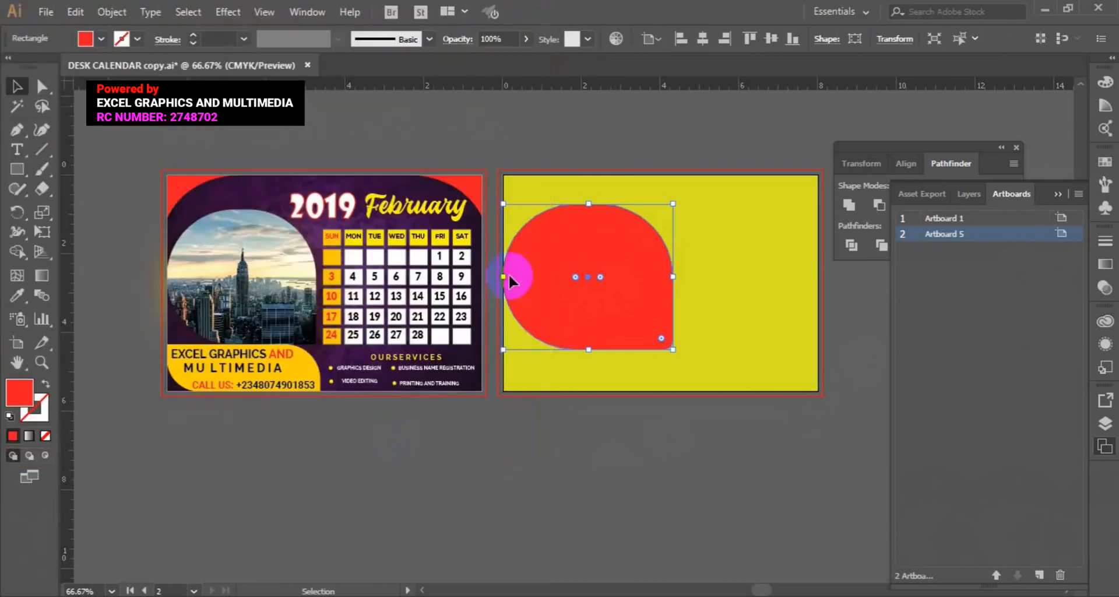
mouse_move(494, 194)
mouse_down()
mouse_move(704, 369)
mouse_move(780, 379)
mouse_up()
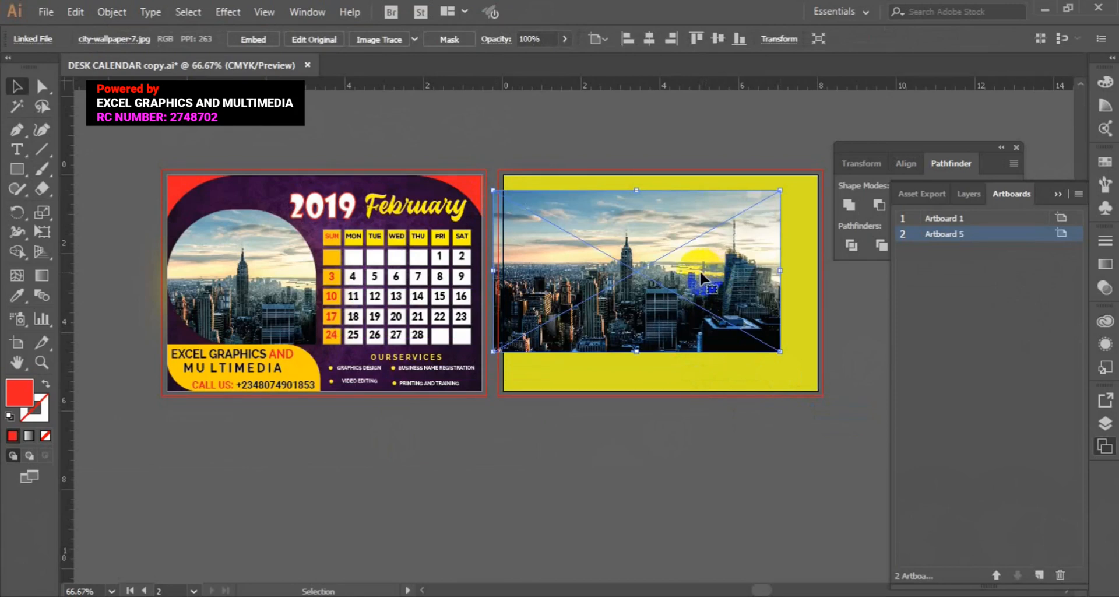
Send the placed city image to the back of the stacking order.
right_click(684, 273)
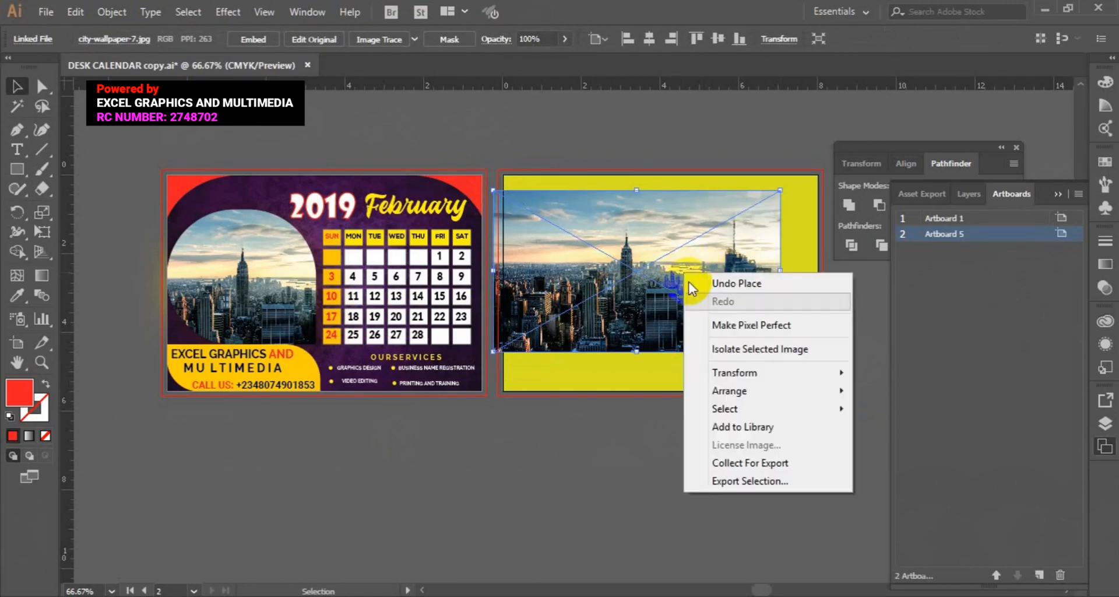
mouse_move(741, 392)
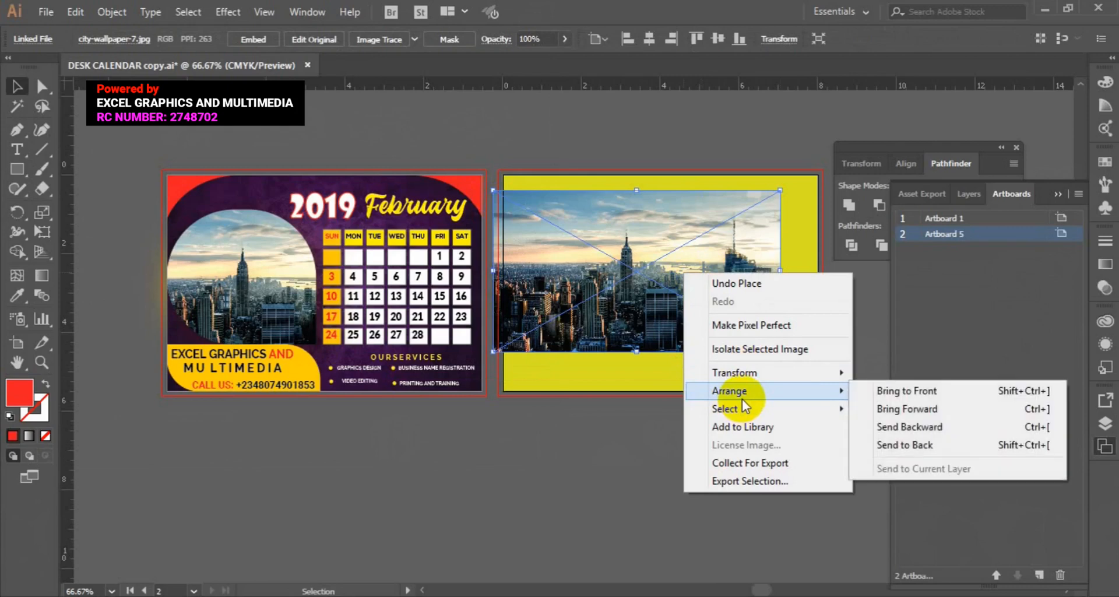
click(880, 444)
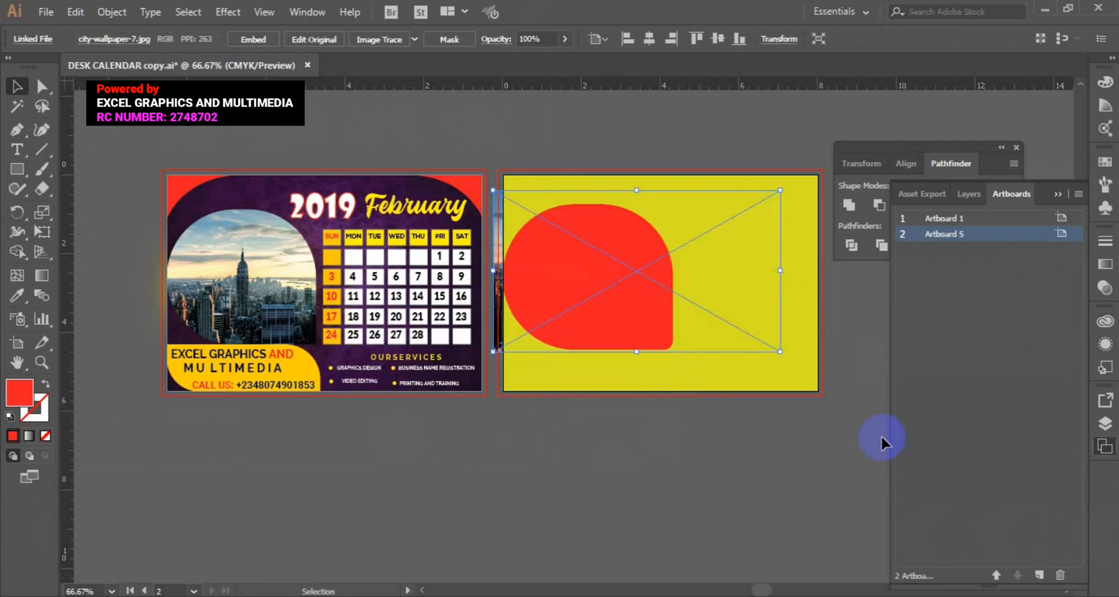
Undo sending the city image to the back, shift it aside and bring the red shape forward in front of it.
key(ctrl+z)
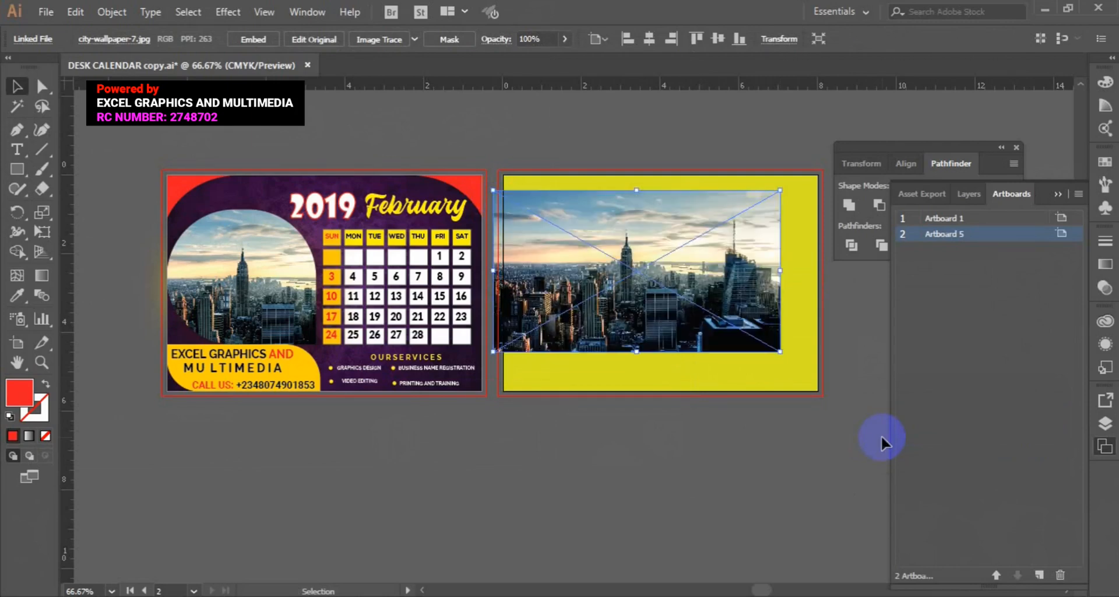
drag(642, 337, 536, 313)
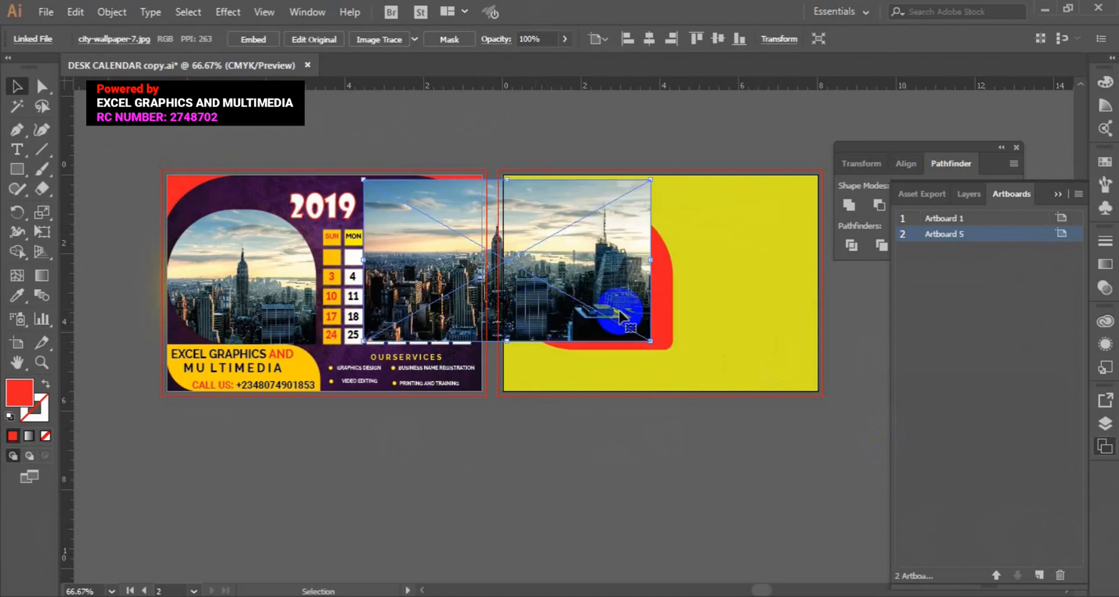
click(656, 312)
right_click(655, 308)
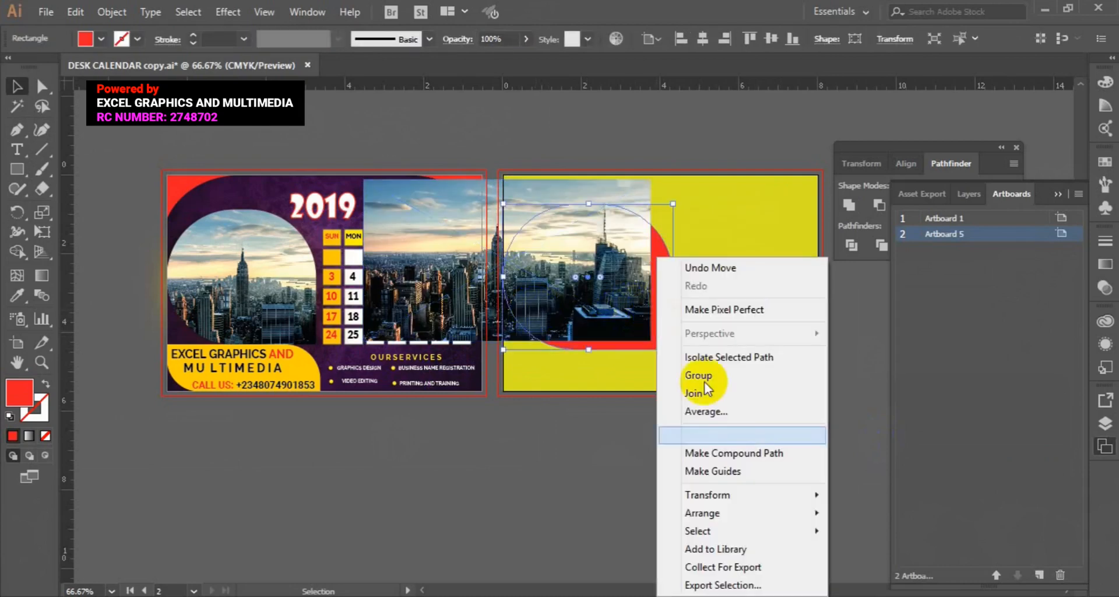
mouse_move(744, 511)
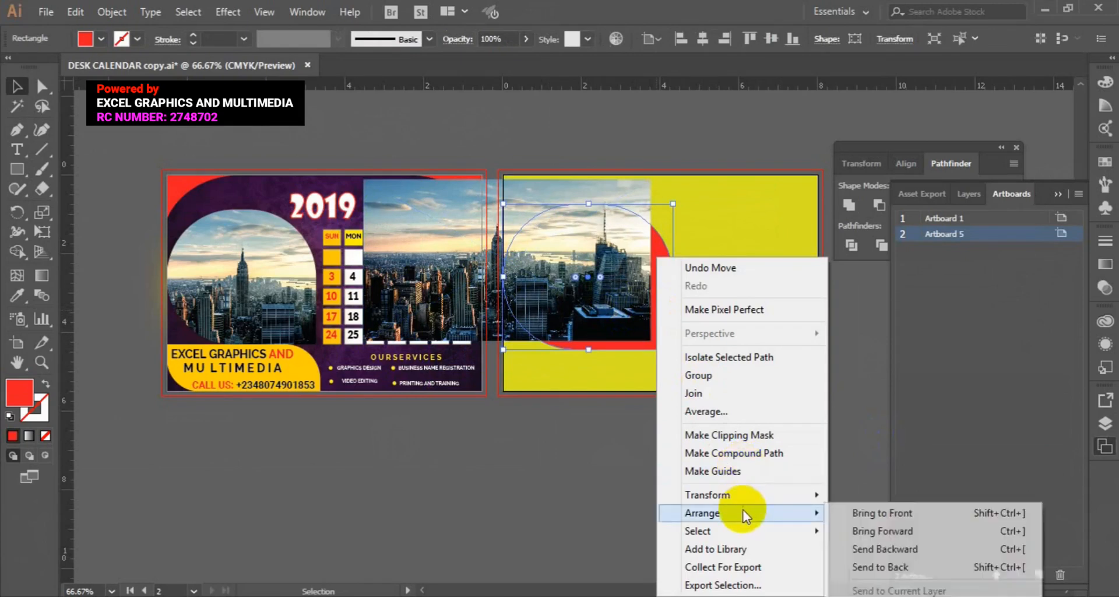
click(904, 532)
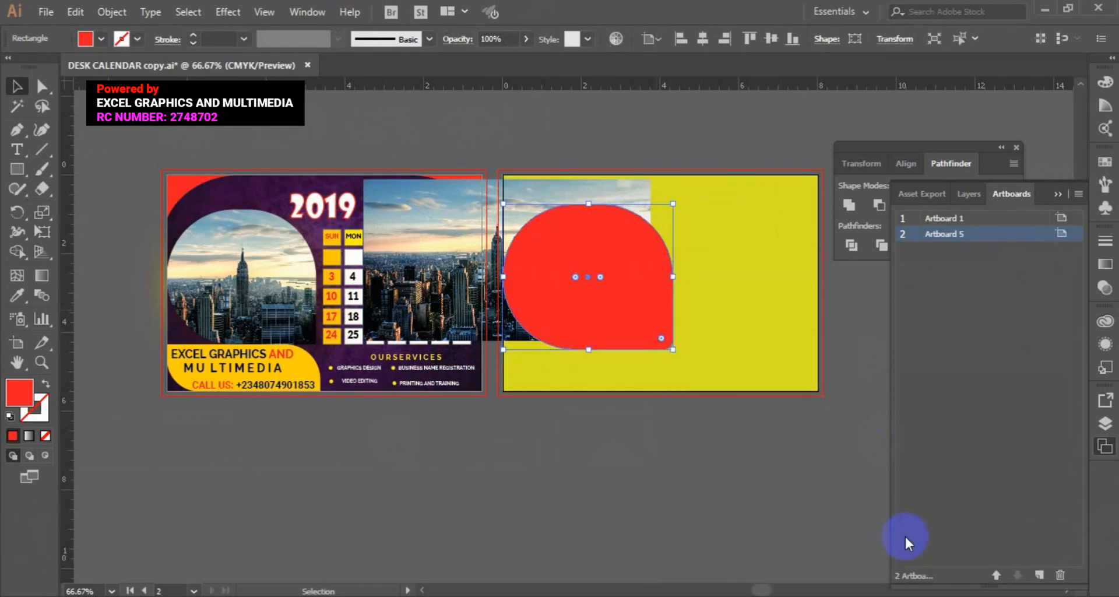
Move the city image fully behind the red shape and clip it to that shape with a clipping mask.
click(438, 284)
drag(438, 284, 506, 299)
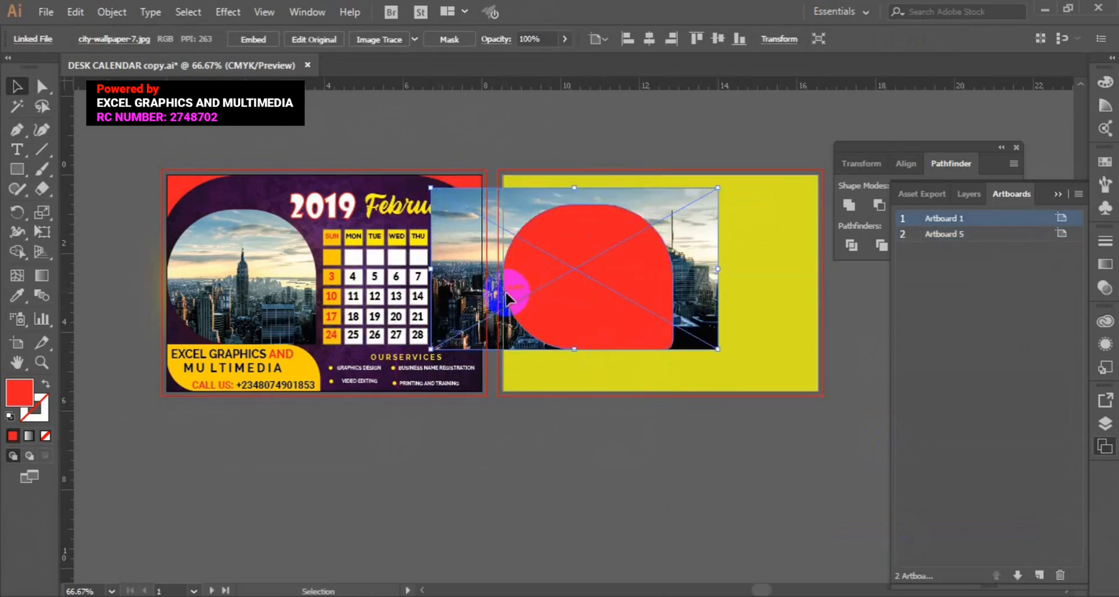
shift+click(583, 332)
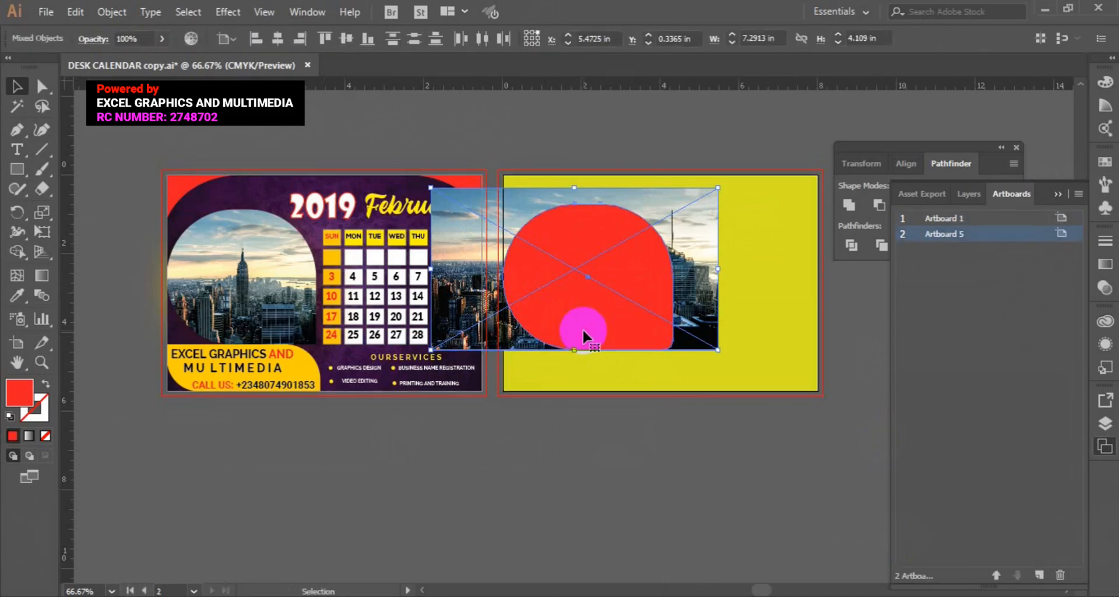
right_click(558, 314)
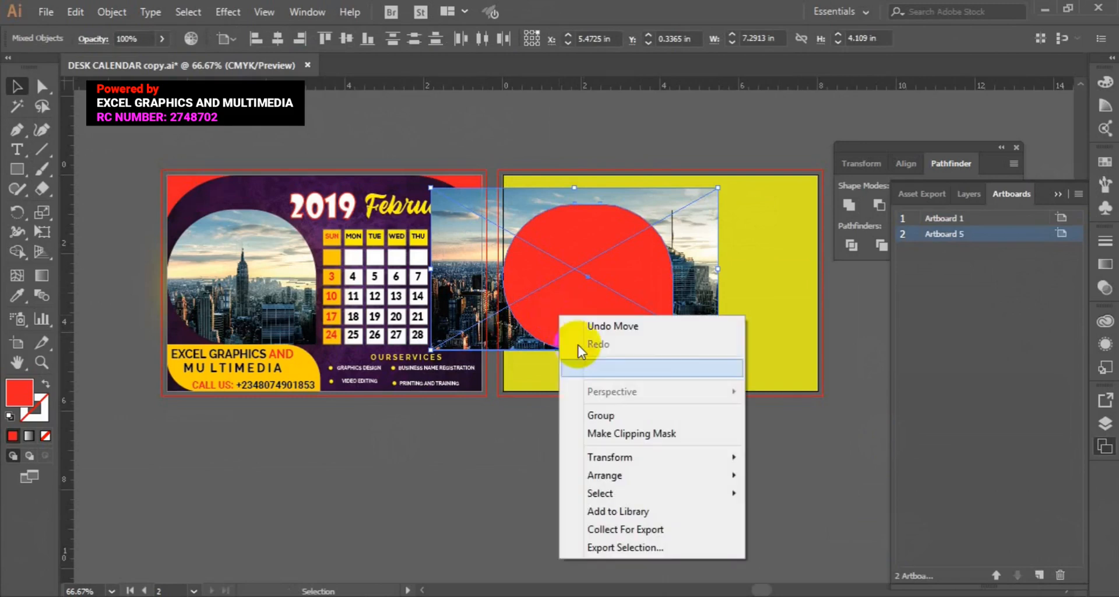
click(627, 430)
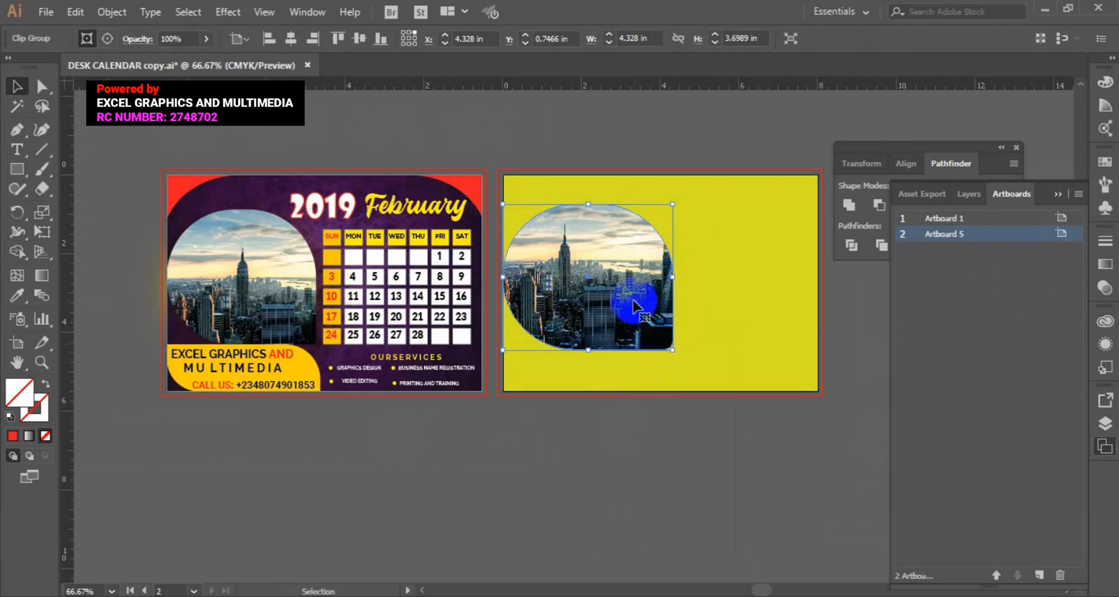
Move the clipped city photo slightly down, to a Y position of about 0.9 in.
drag(634, 306, 637, 311)
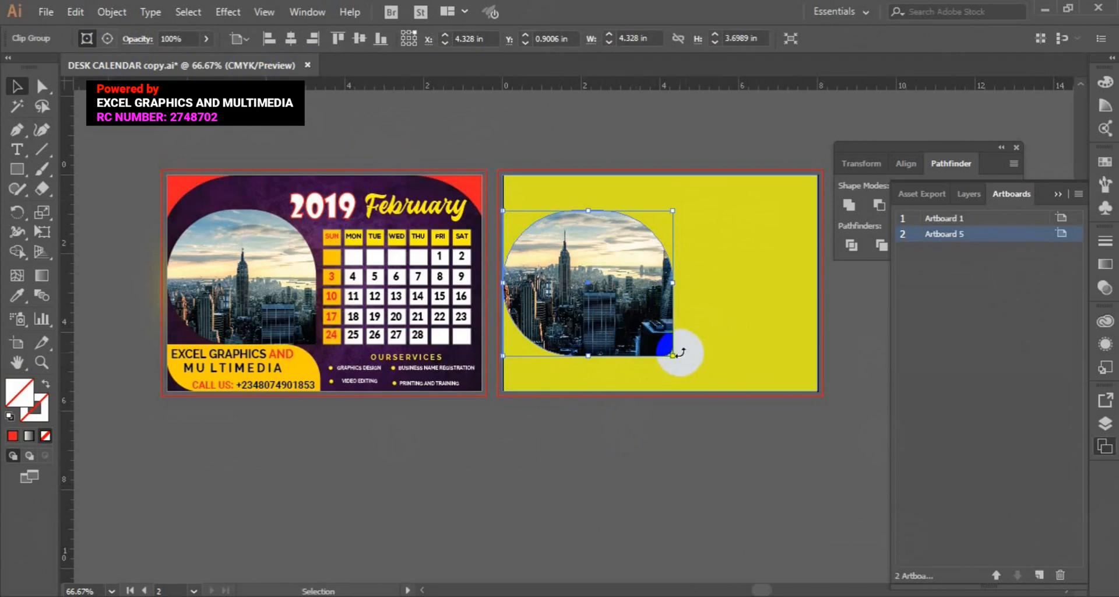
mouse_move(673, 354)
mouse_down()
mouse_move(670, 368)
mouse_move(686, 369)
mouse_up()
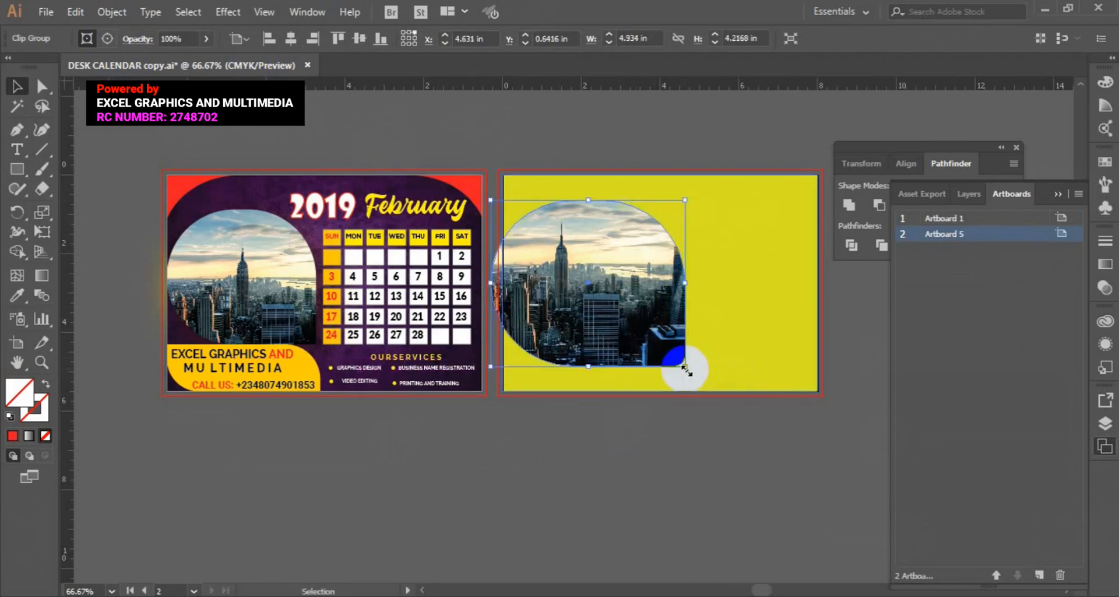
key(ctrl+z)
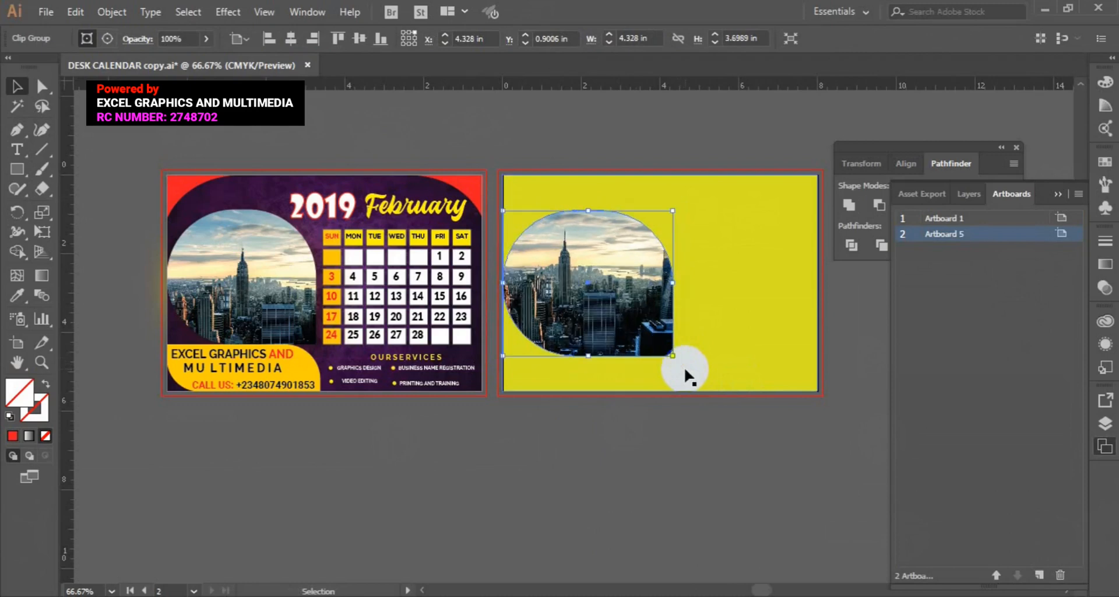
Edit the contents of the city clip group, enlarge the image slightly inside its mask, and deselect it.
click(108, 38)
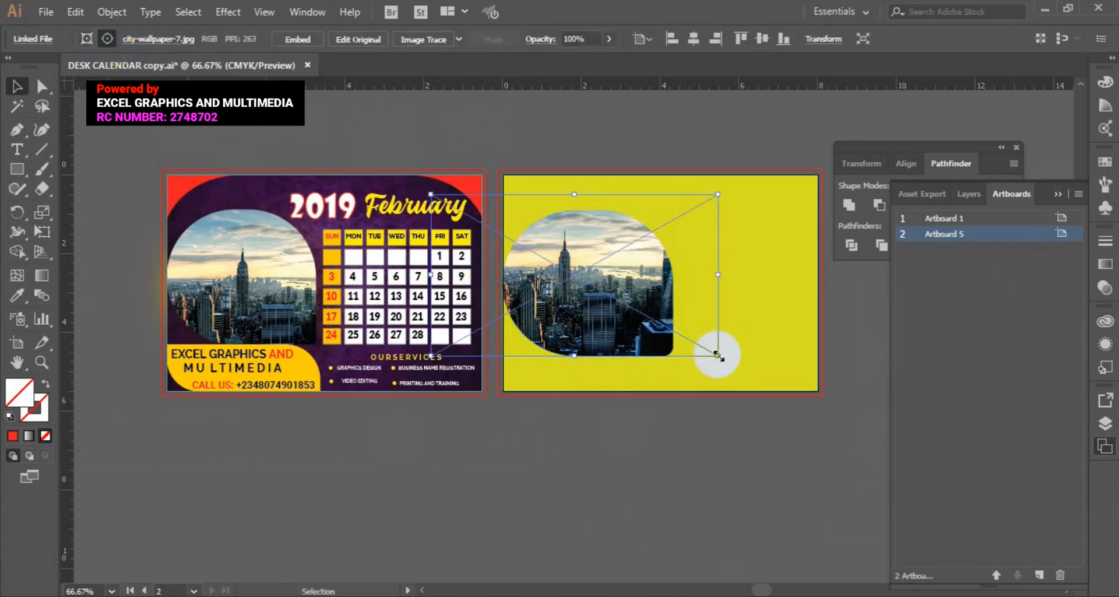
key(shift)
drag(718, 353, 725, 362)
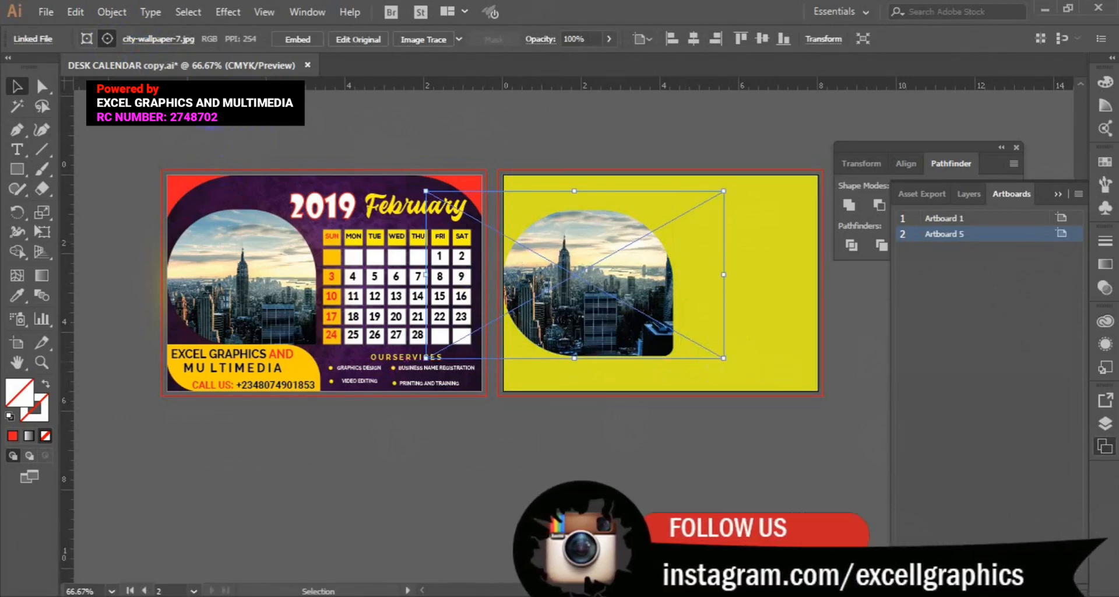
click(105, 41)
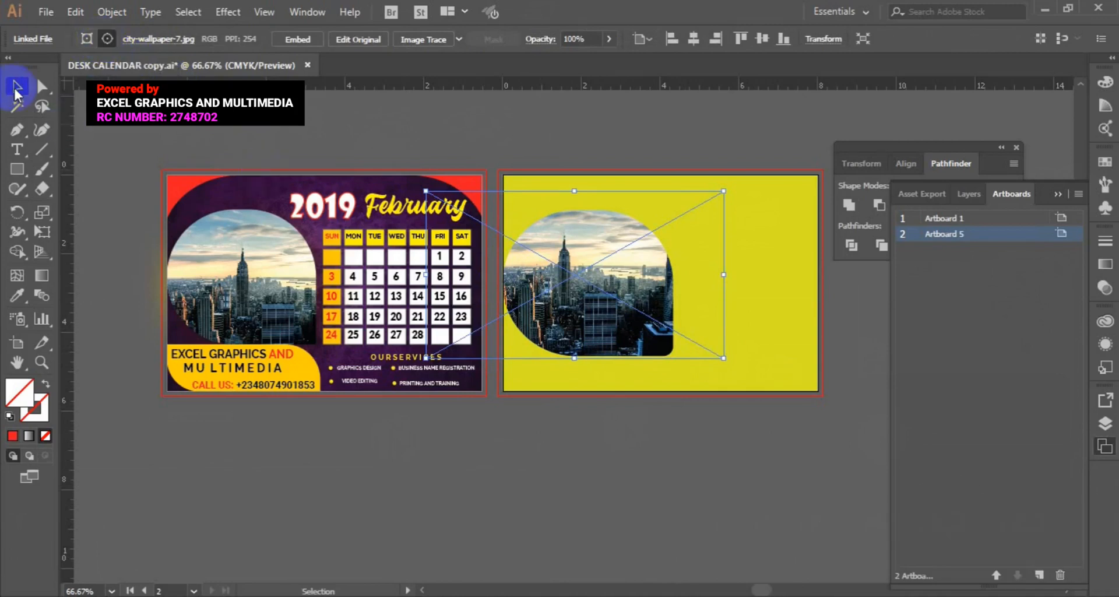
click(515, 403)
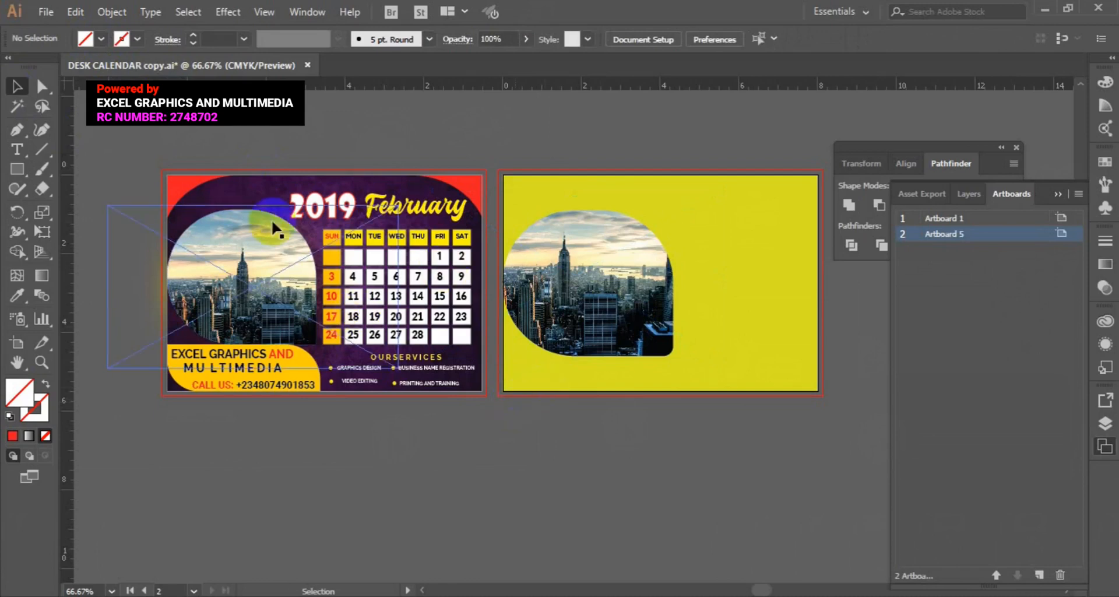
Place the linked image 6040883-purple-background from the FREE STOCK PHOTO folder, sized to cover most of the new artboard.
click(47, 19)
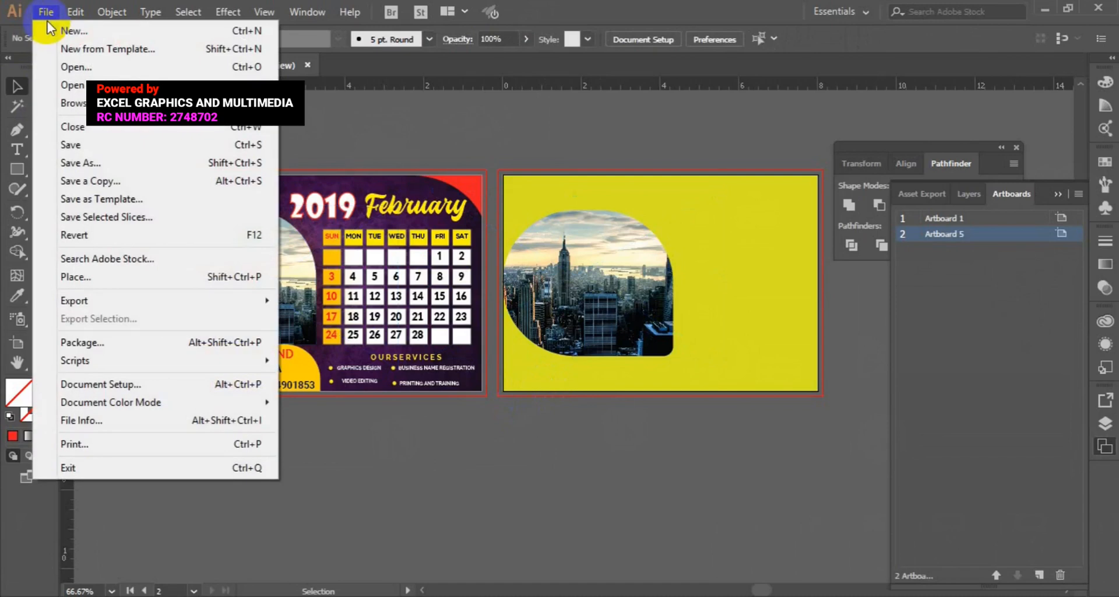
click(123, 283)
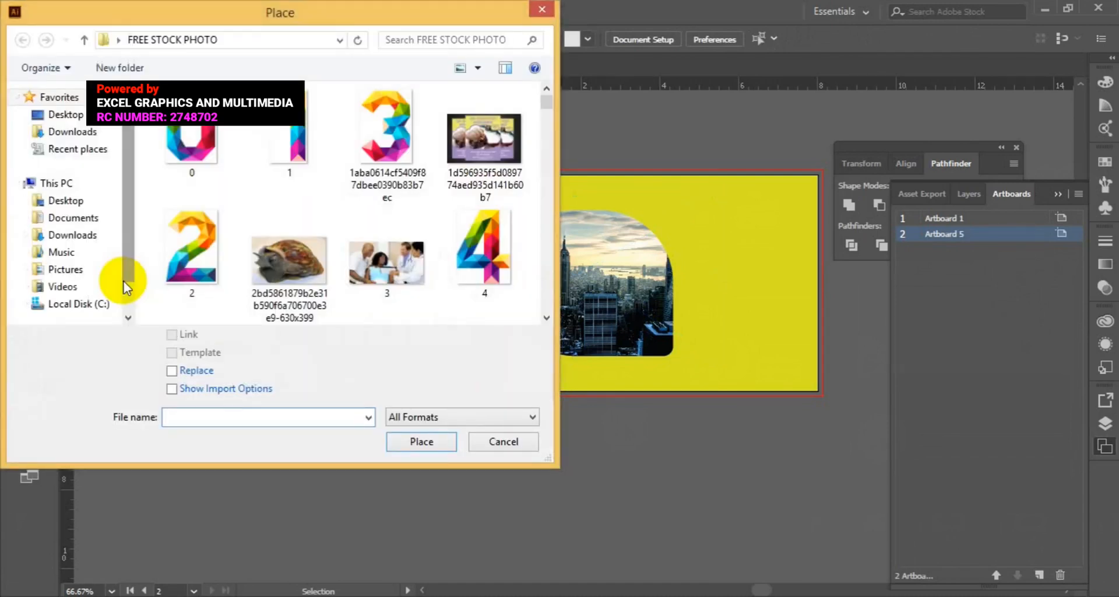
click(546, 319)
scroll(547, 322, down, 5)
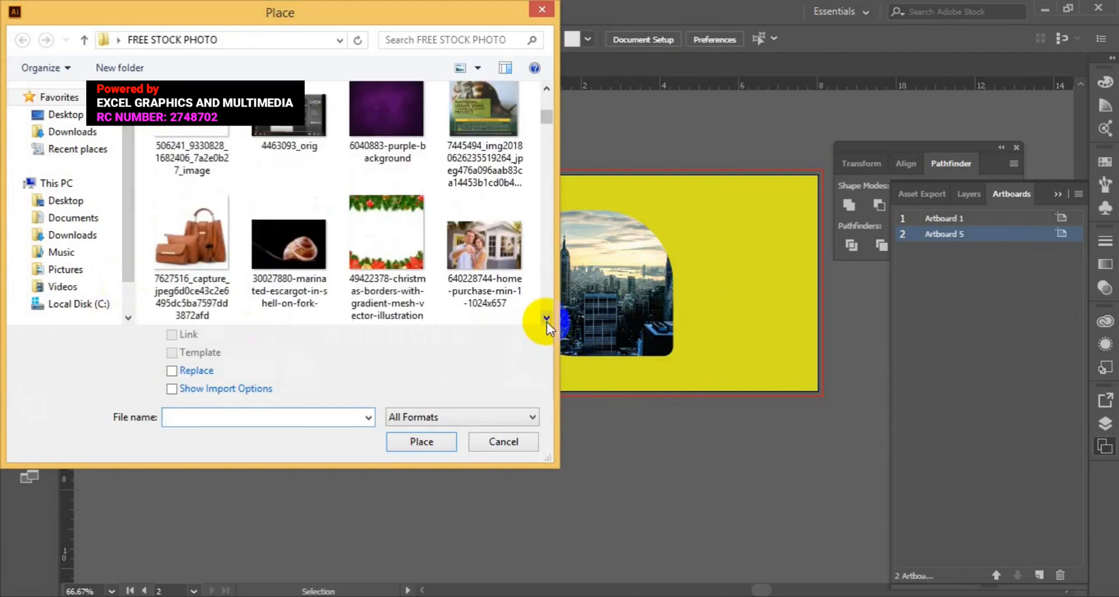
click(390, 149)
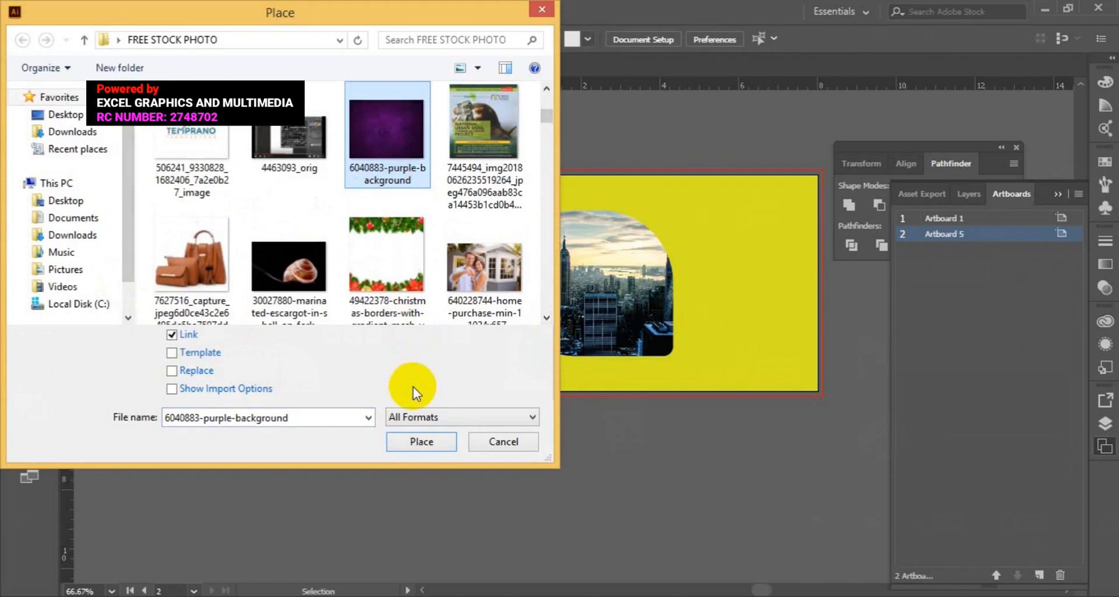
click(417, 443)
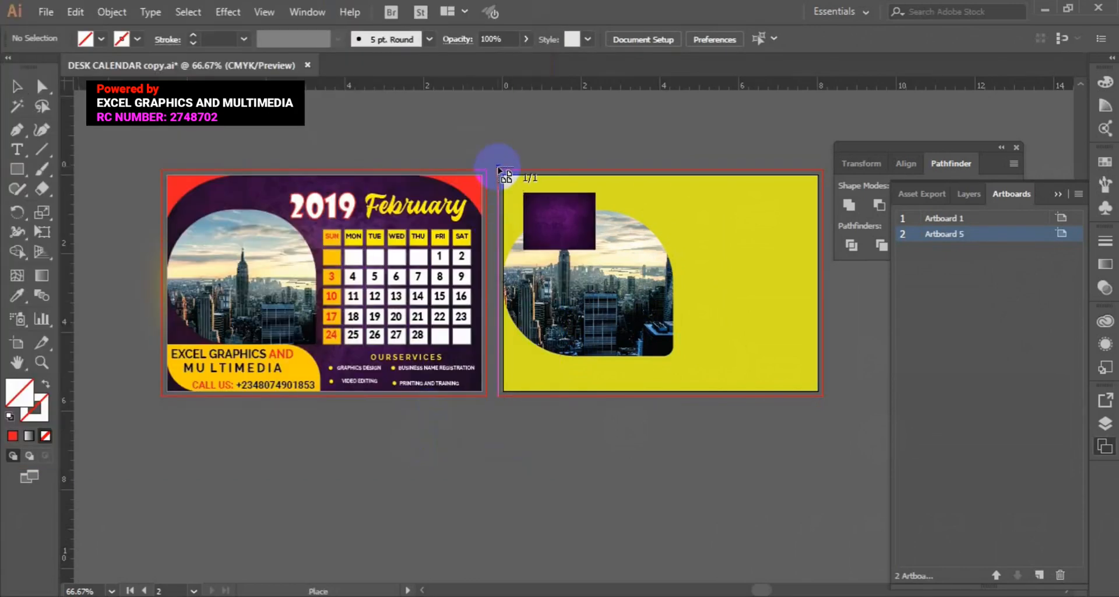
mouse_move(497, 168)
mouse_down()
mouse_move(670, 320)
mouse_move(812, 387)
mouse_move(841, 422)
mouse_move(826, 411)
mouse_up()
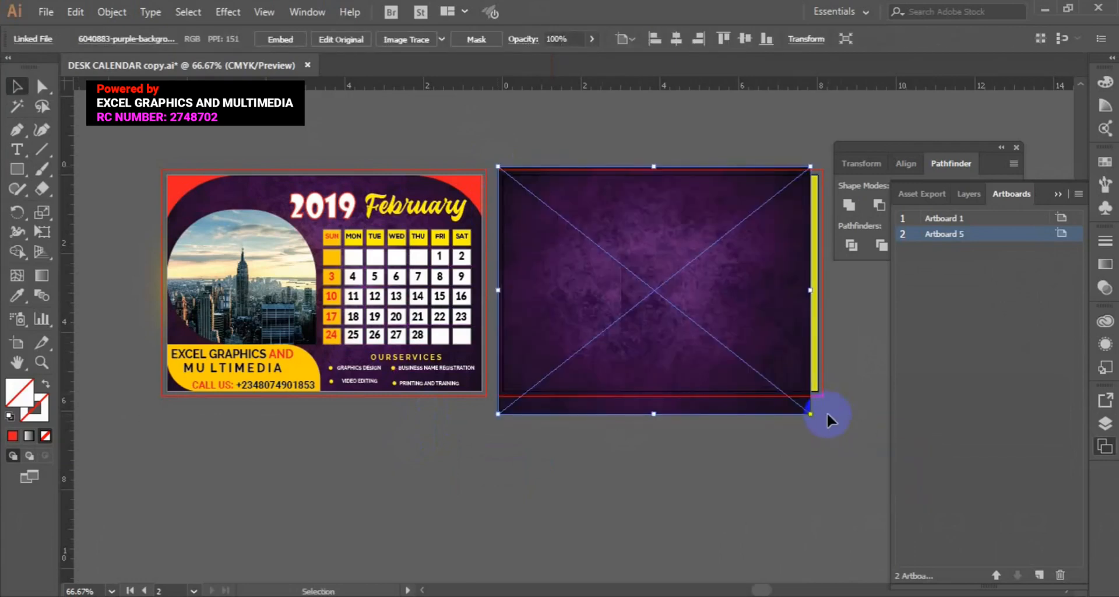
Send the purple background image to the back and enlarge it proportionally until it extends past the yellow rectangle on every side.
right_click(772, 332)
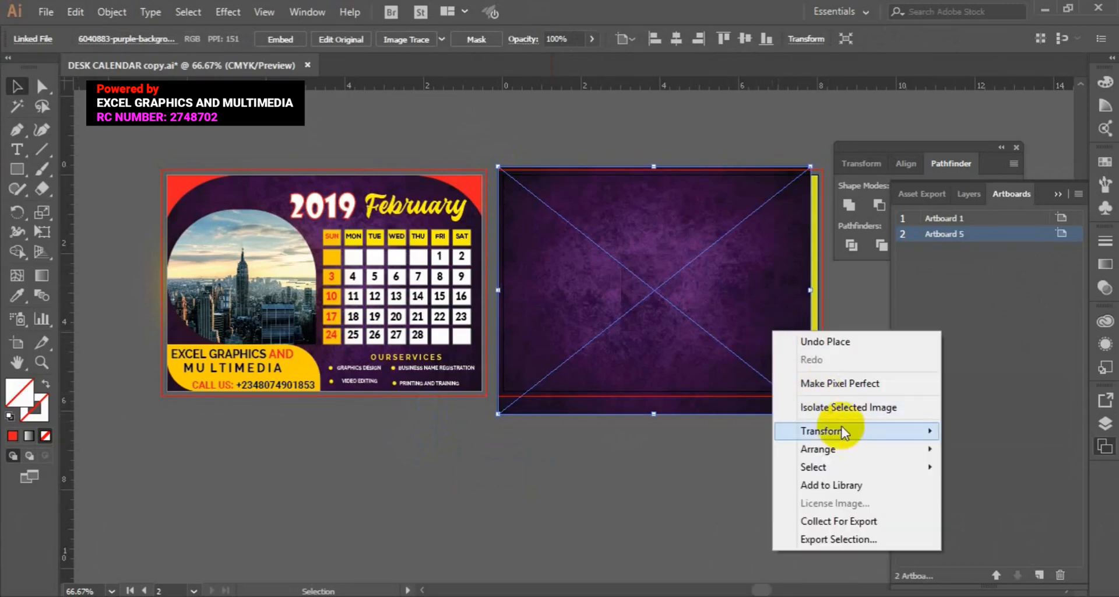
mouse_move(844, 454)
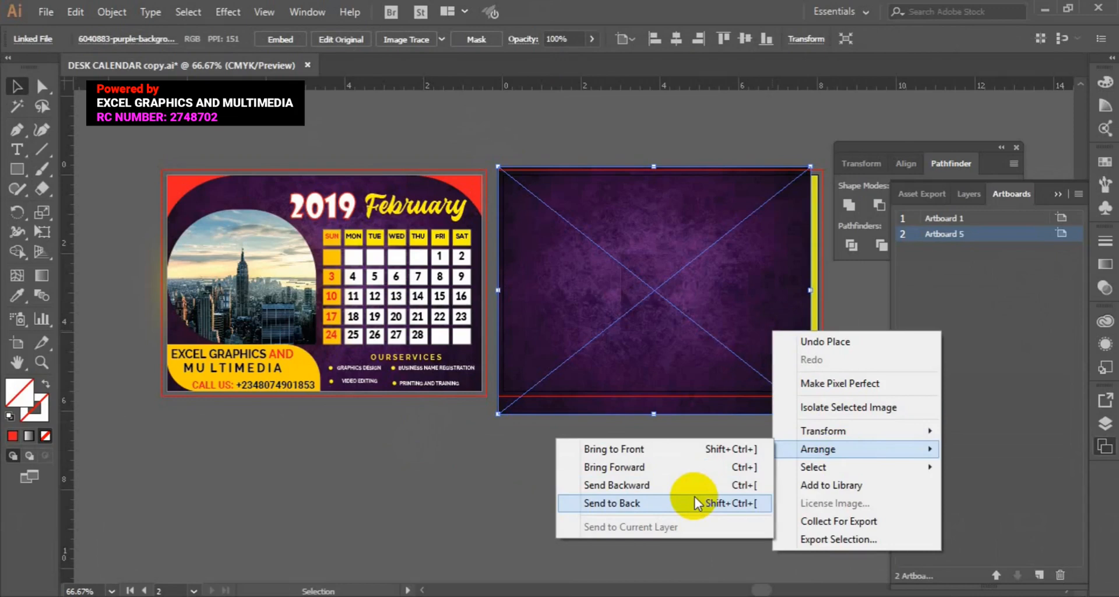
click(694, 497)
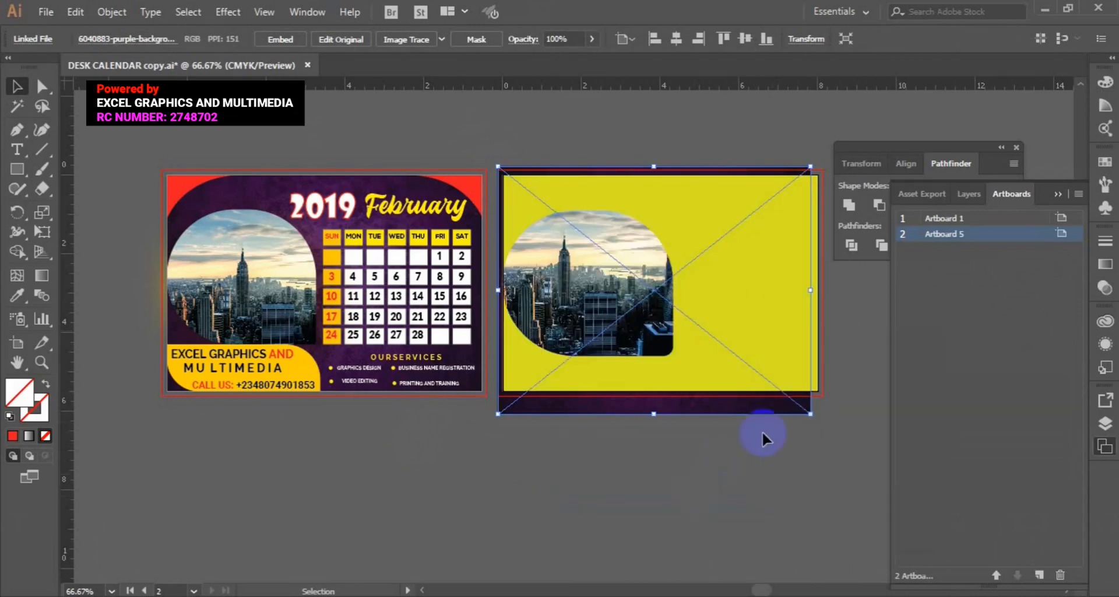
key(shift)
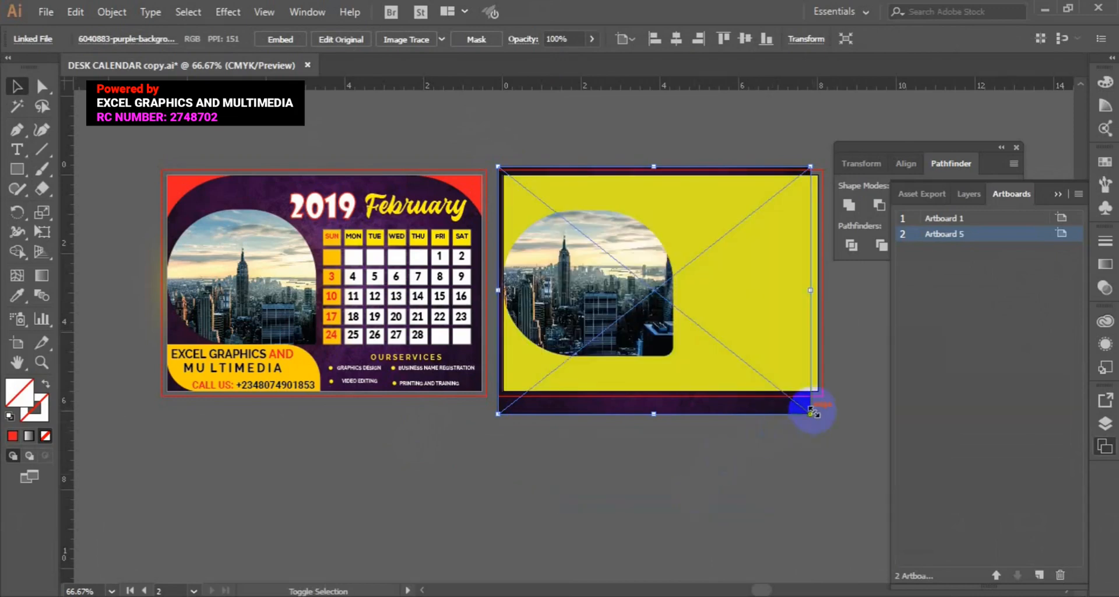
drag(813, 411, 825, 426)
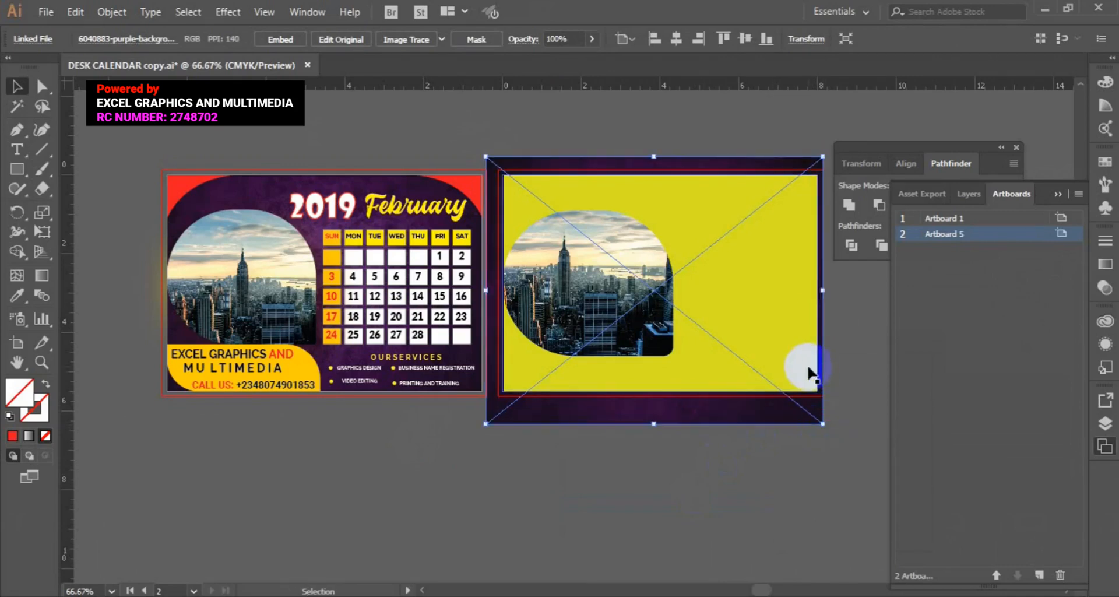
Clip the purple background image to the yellow rectangle with a clipping mask.
key(shift)
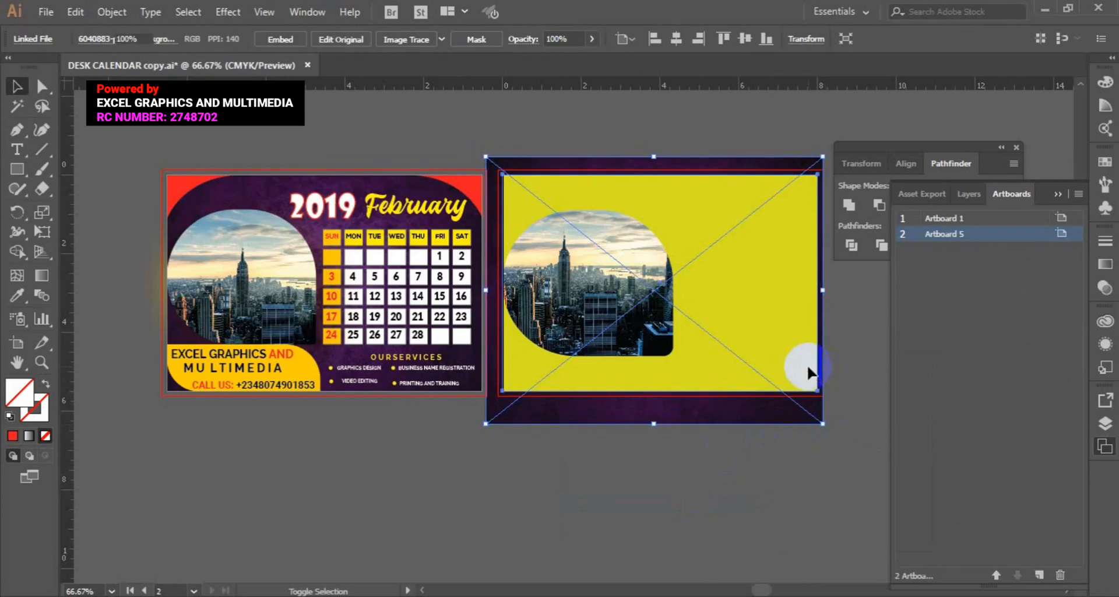
shift+click(810, 370)
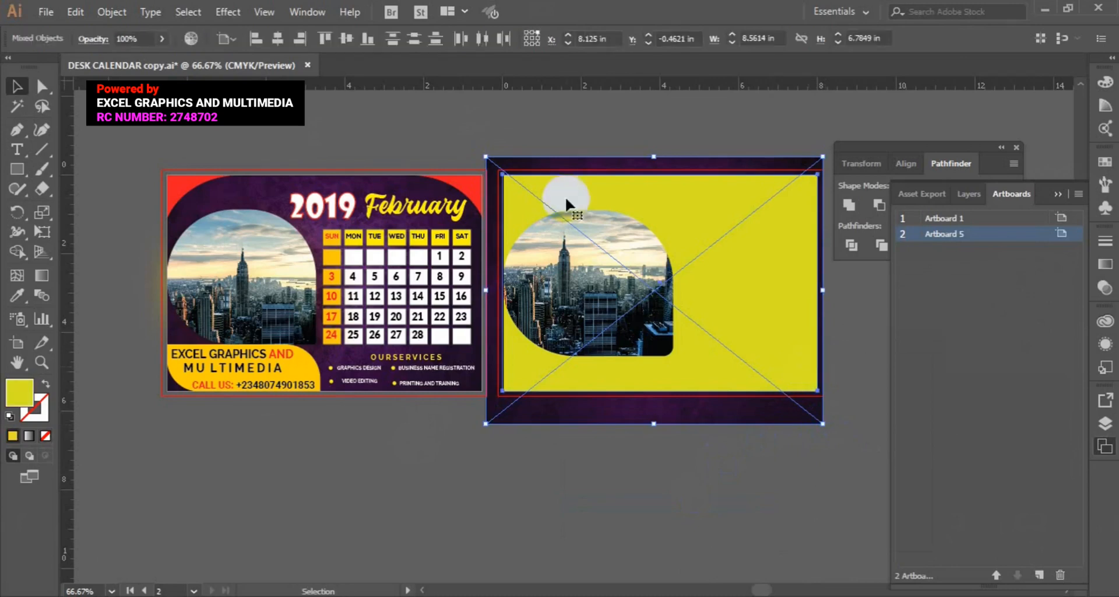
right_click(725, 242)
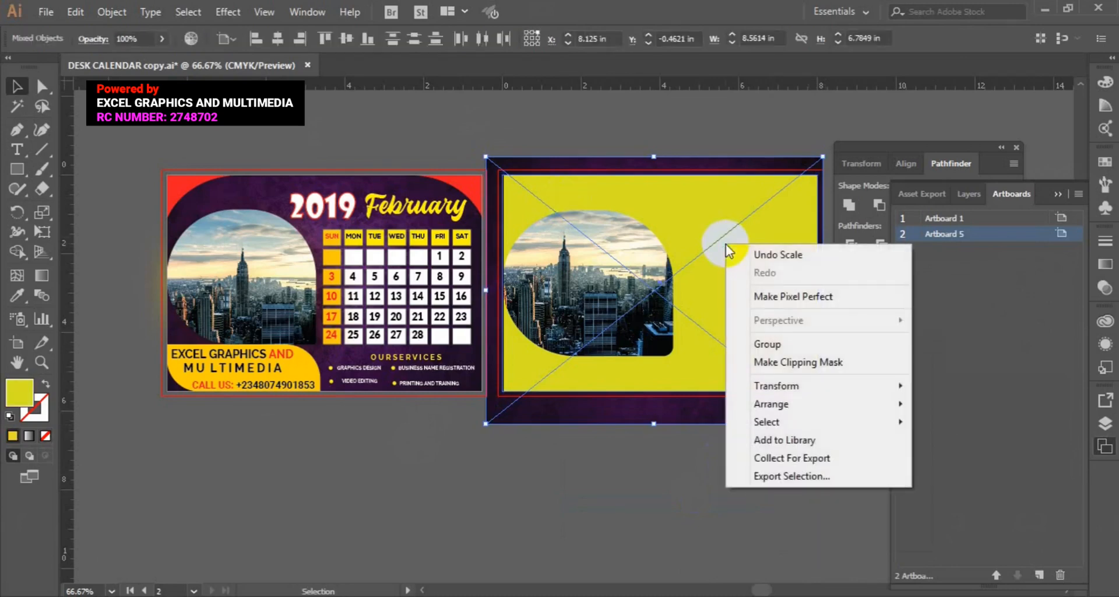
click(771, 362)
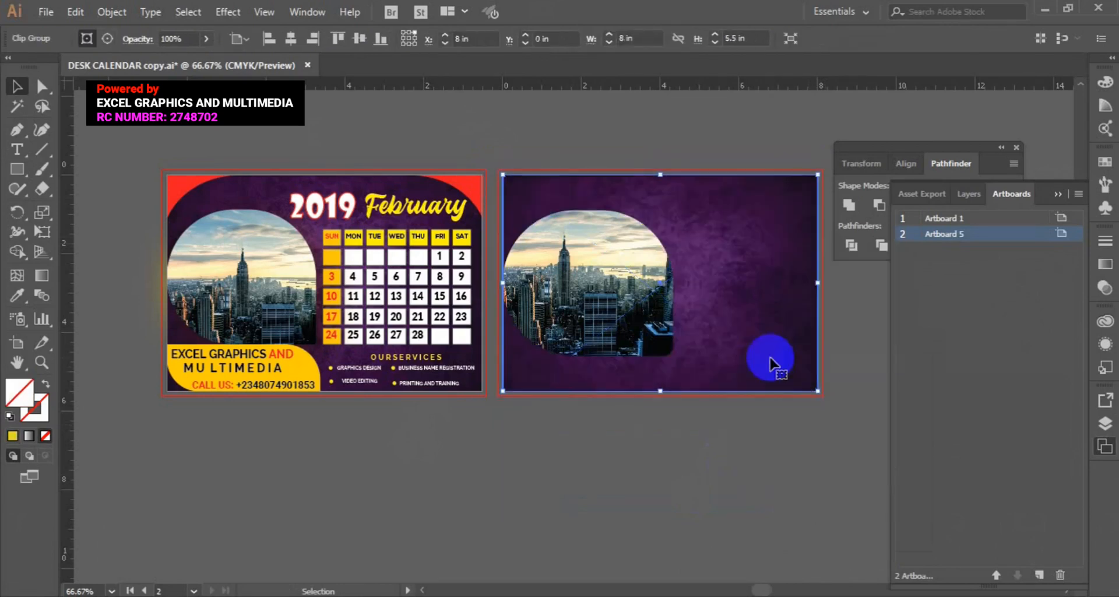
Scale the clipped city photo down proportionally around its center to about 3.65 by 3.12 in.
click(664, 356)
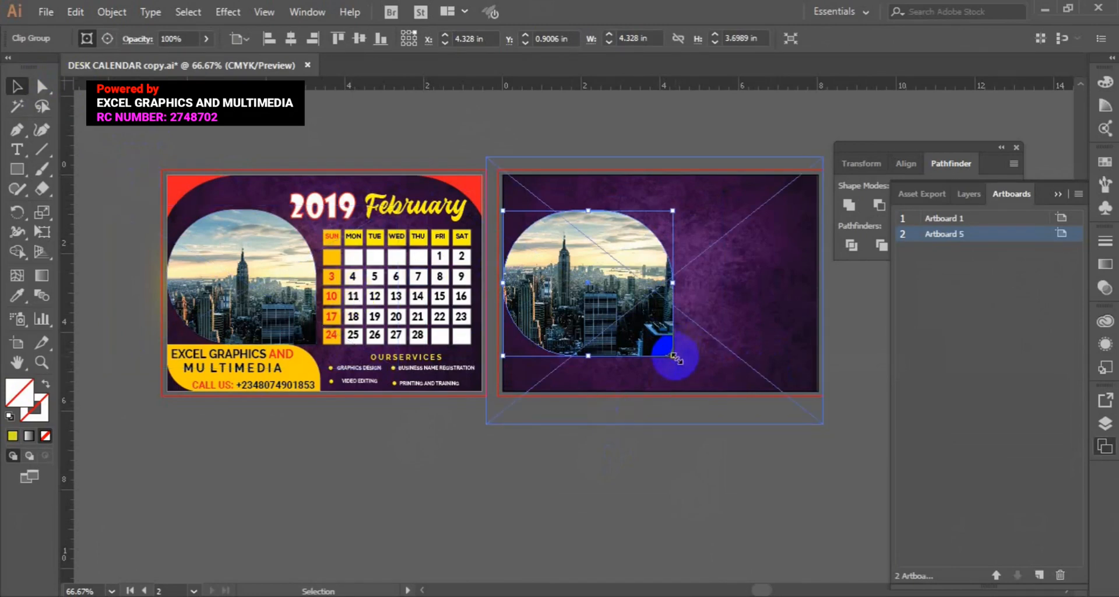
drag(673, 355, 666, 348)
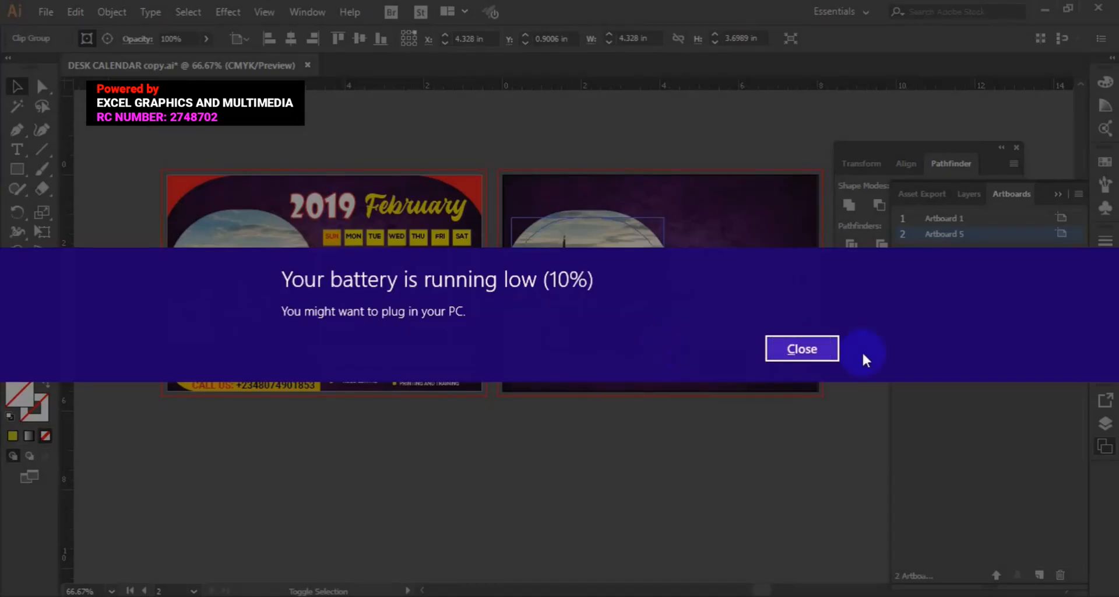
click(821, 349)
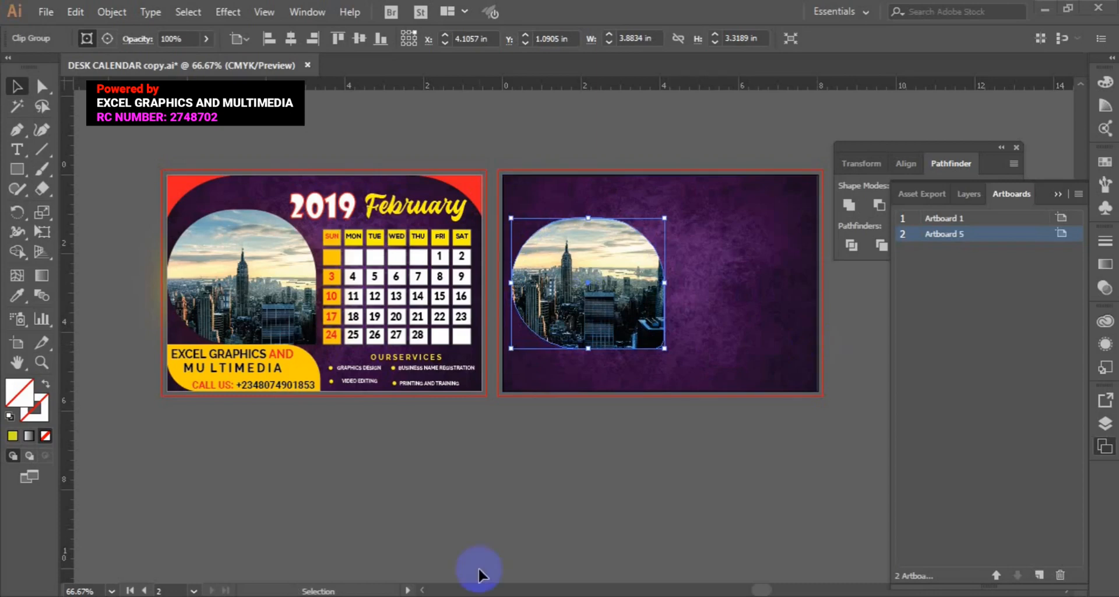
drag(665, 349, 660, 343)
key(shift)
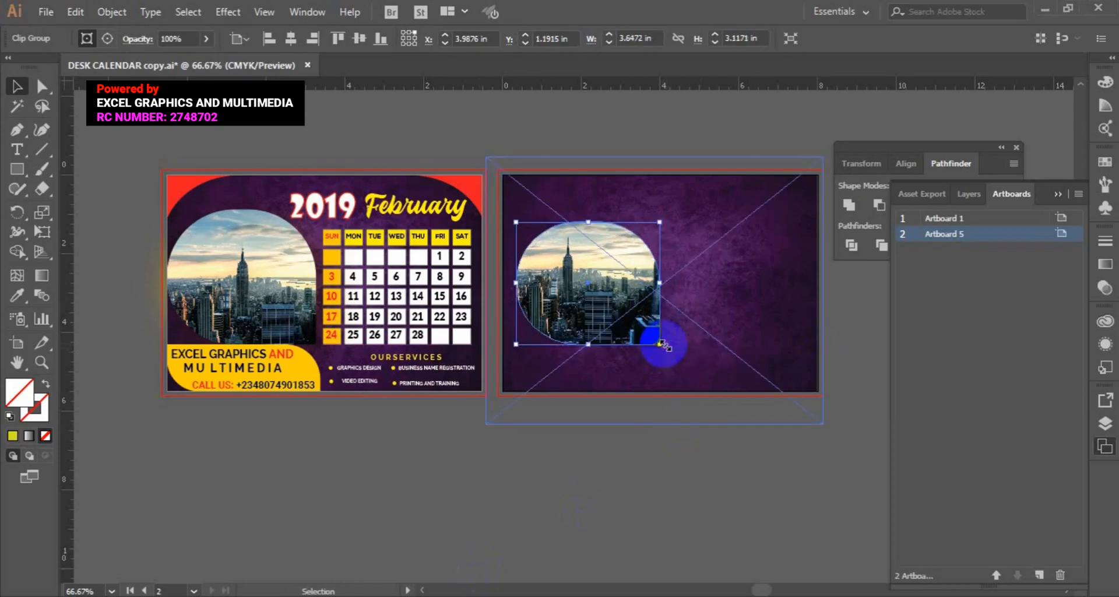
Draw a rectangle from the new artboard's left edge, directly beneath the city photo and down to the artboard's lower edge.
click(591, 461)
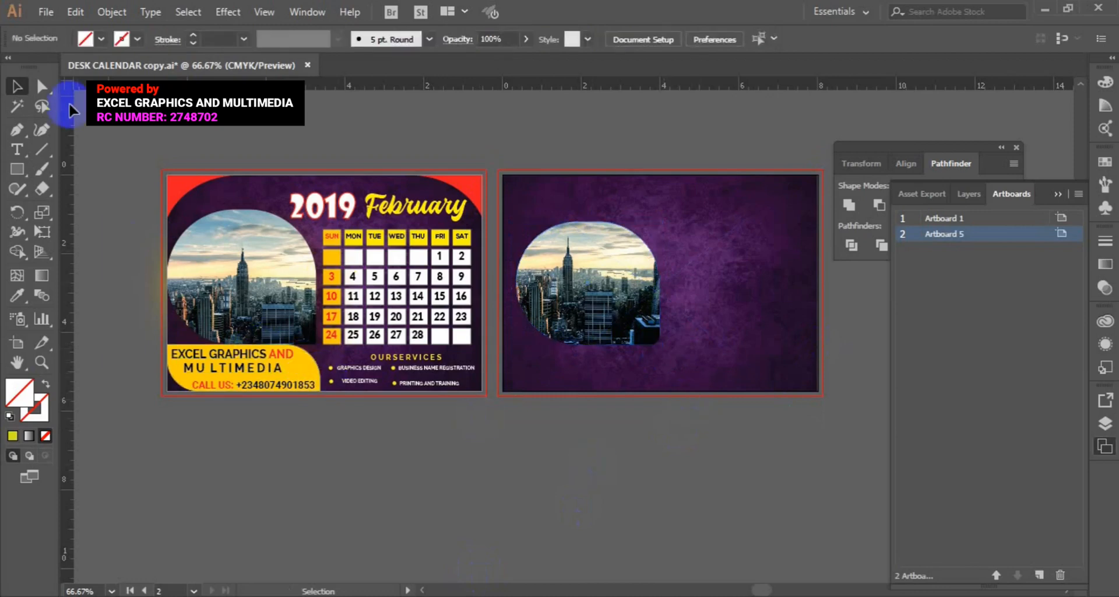
click(17, 170)
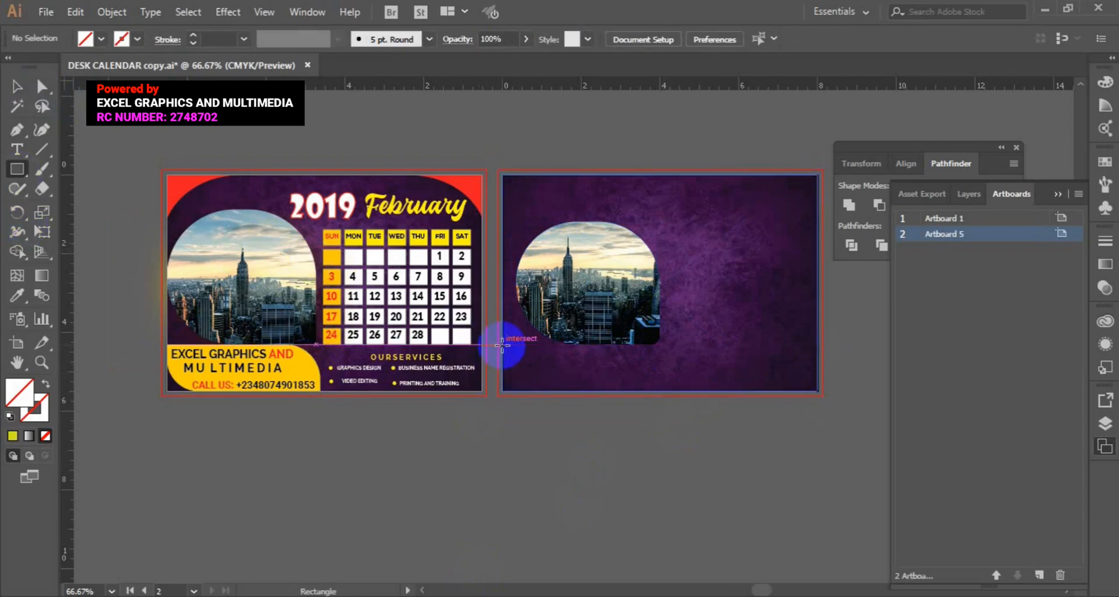
drag(502, 345, 673, 394)
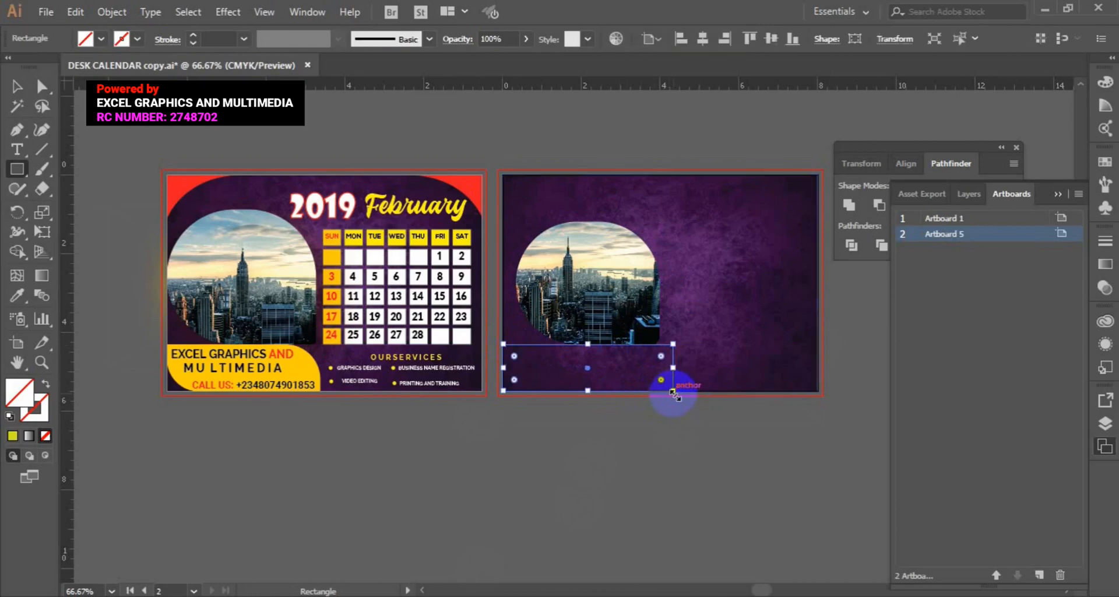
Fill the new rectangle beneath the photo with the yellow sampled from the footer shape of the original calendar.
click(100, 39)
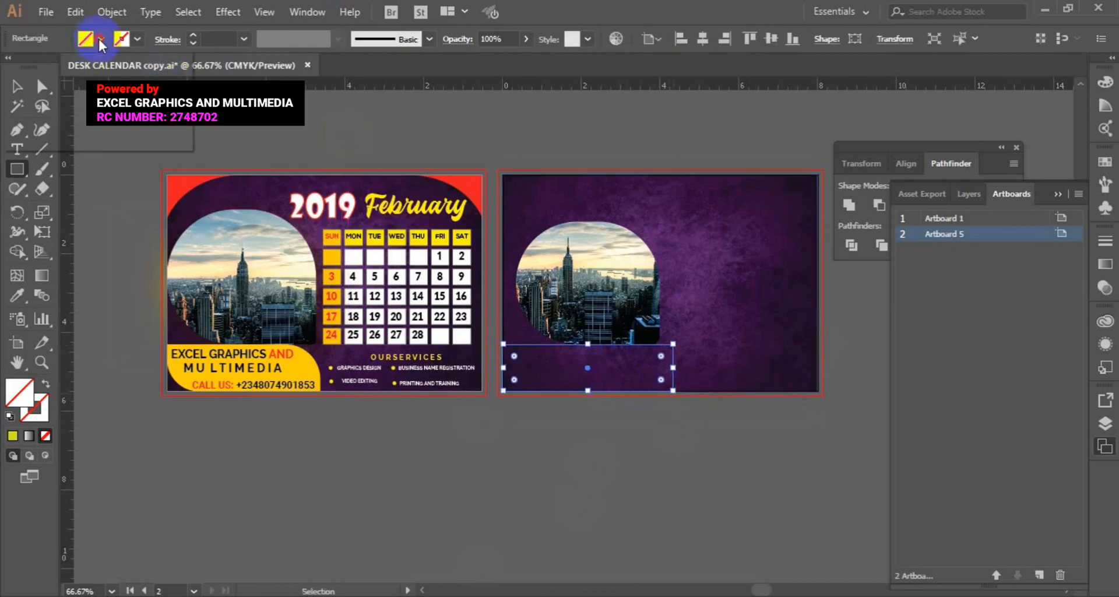
click(52, 69)
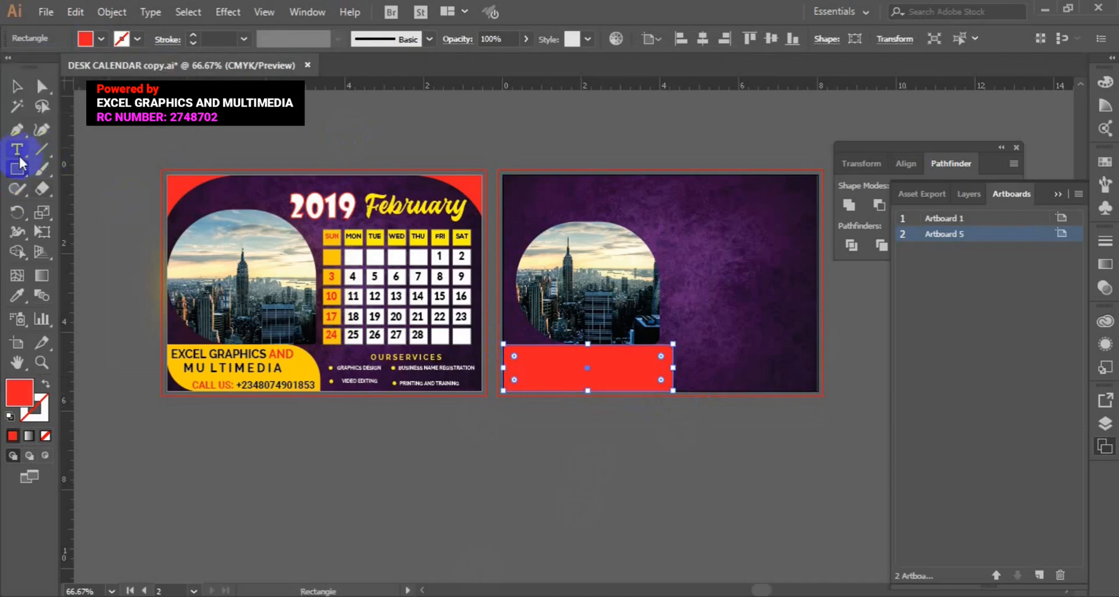
click(13, 303)
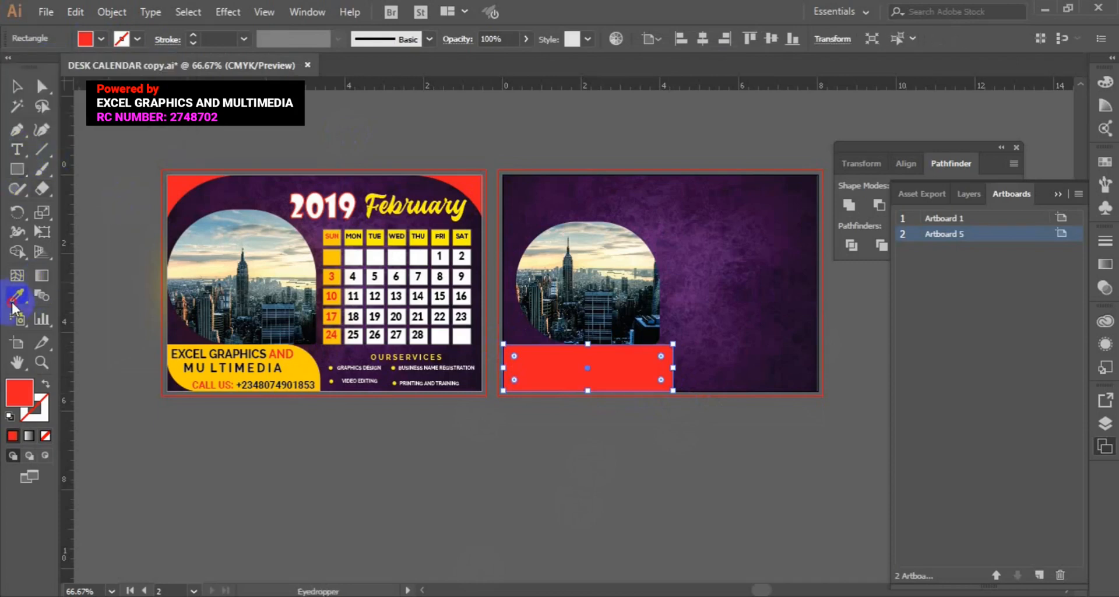
click(295, 370)
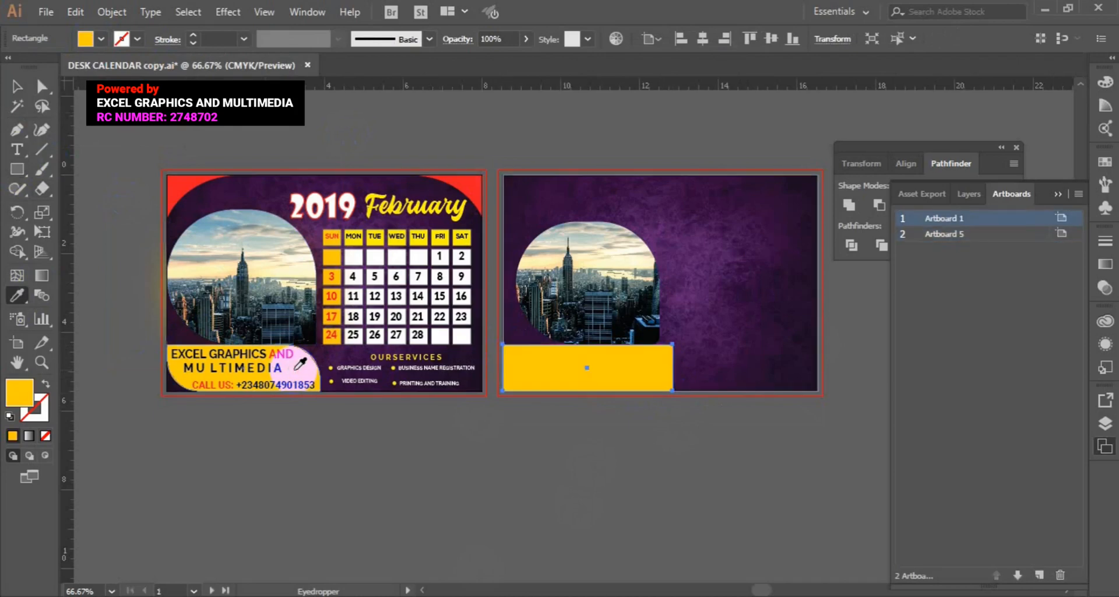
click(10, 98)
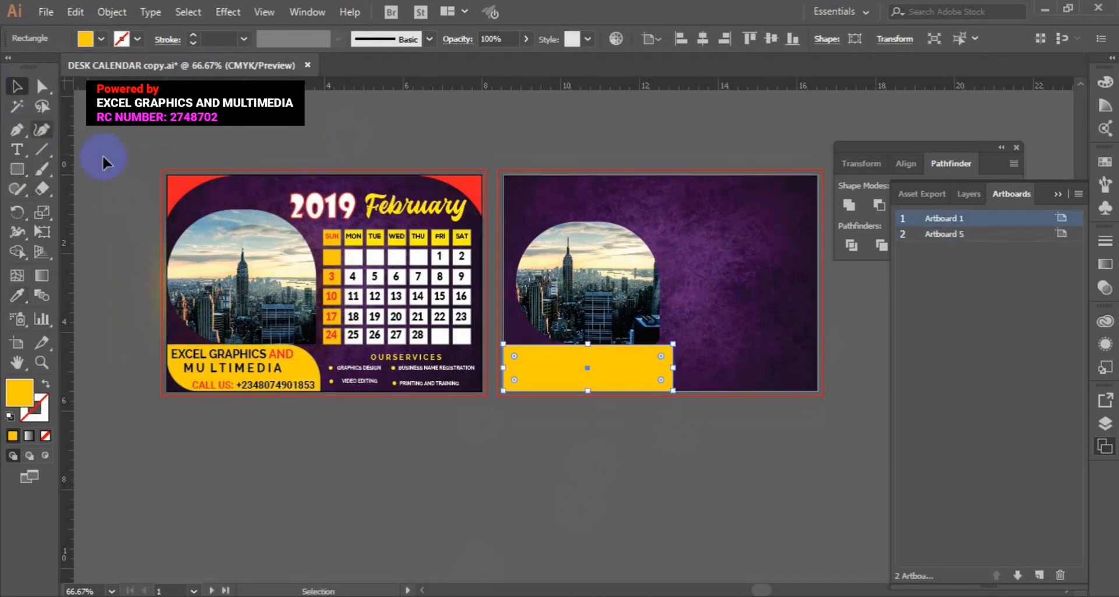
drag(516, 380, 535, 380)
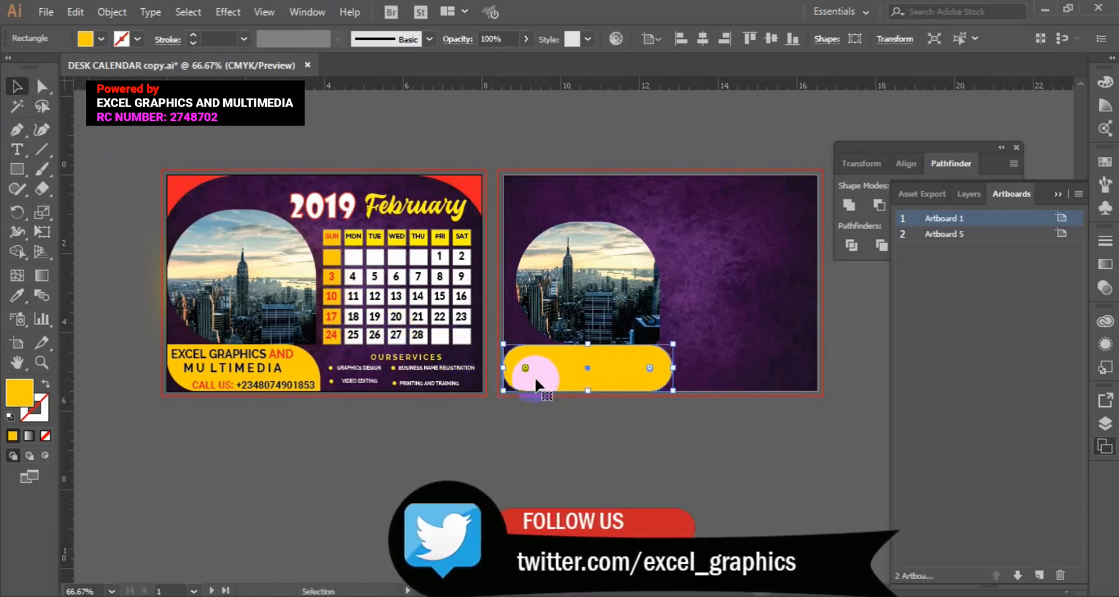
key(ctrl+z)
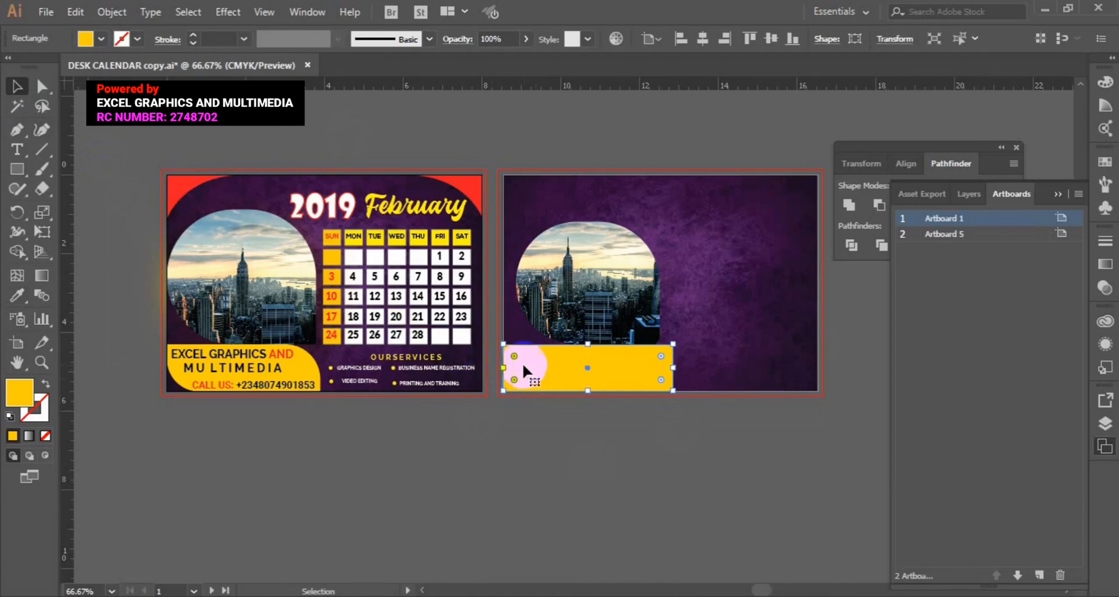
click(44, 88)
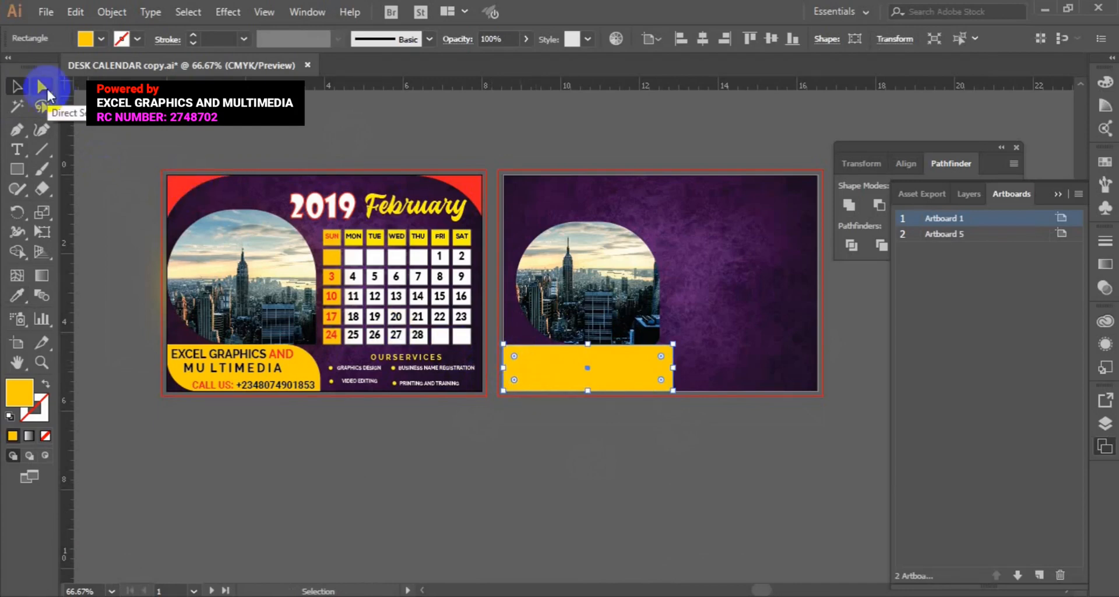
click(44, 87)
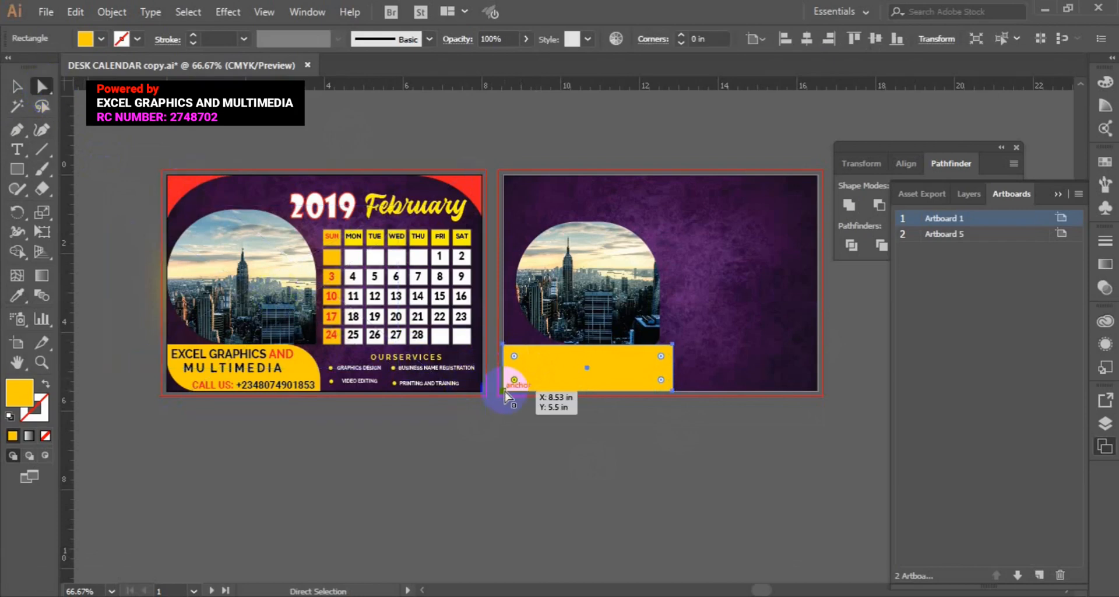
drag(514, 379, 532, 376)
key(ctrl+z)
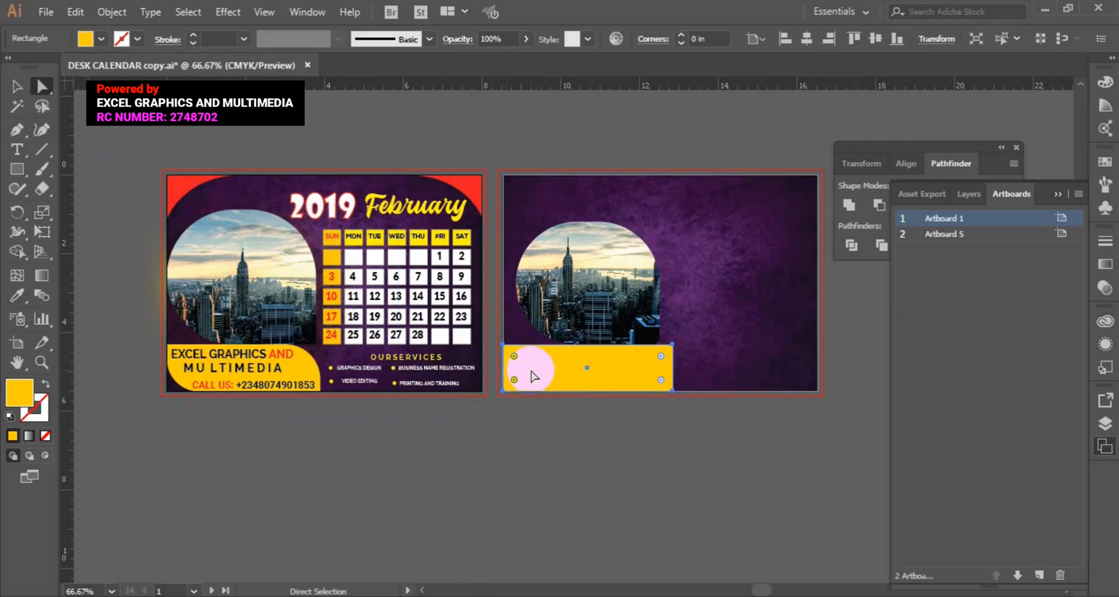
Round only the upper-right and lower-left corners of the yellow rectangle to match the original footer shape.
key(v)
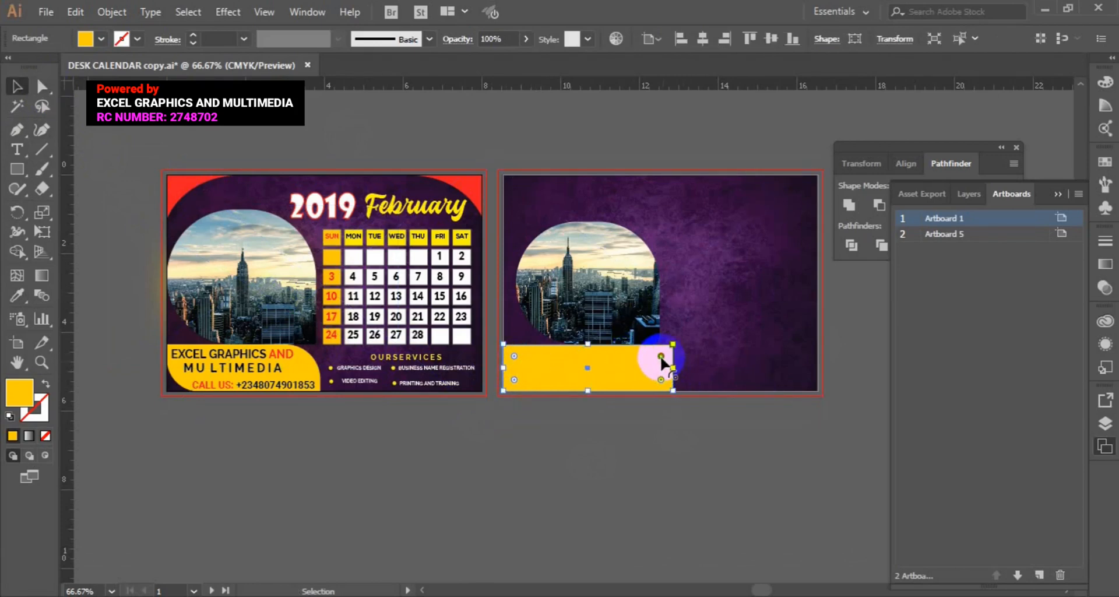
drag(661, 358, 628, 382)
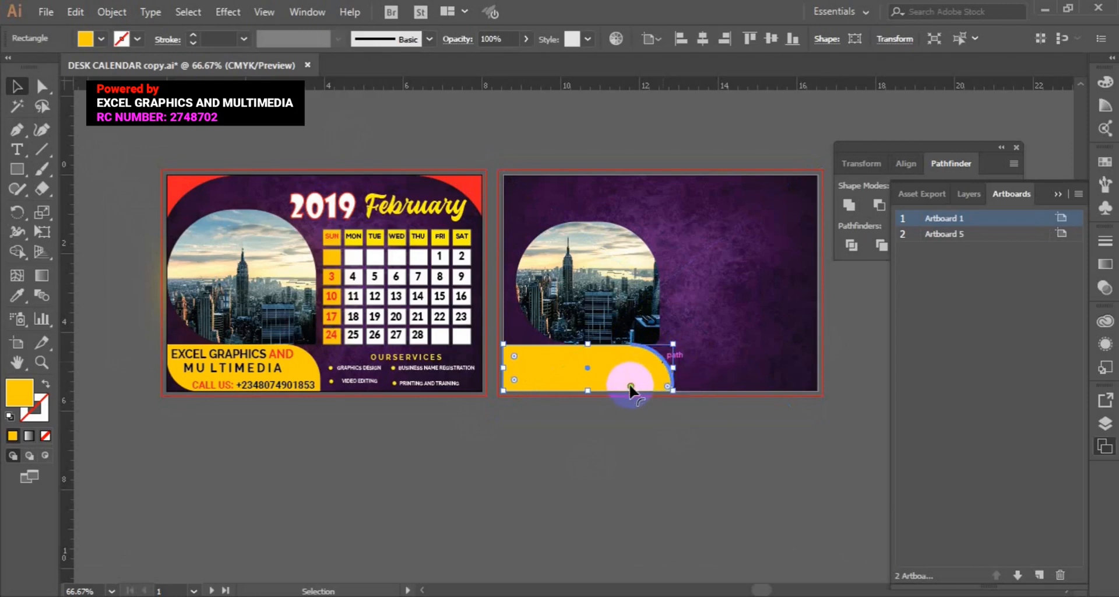
click(515, 381)
drag(534, 375, 560, 369)
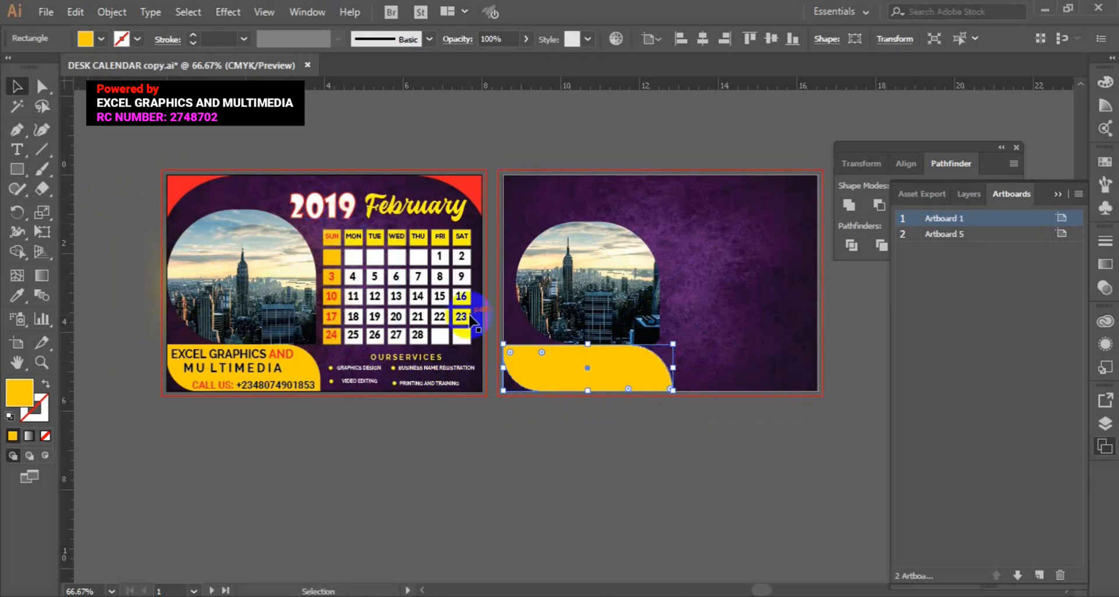
Draw a closed curved Pen shape about 2.07 in wide and 0.98 in high in the new artboard's upper-left corner.
click(202, 127)
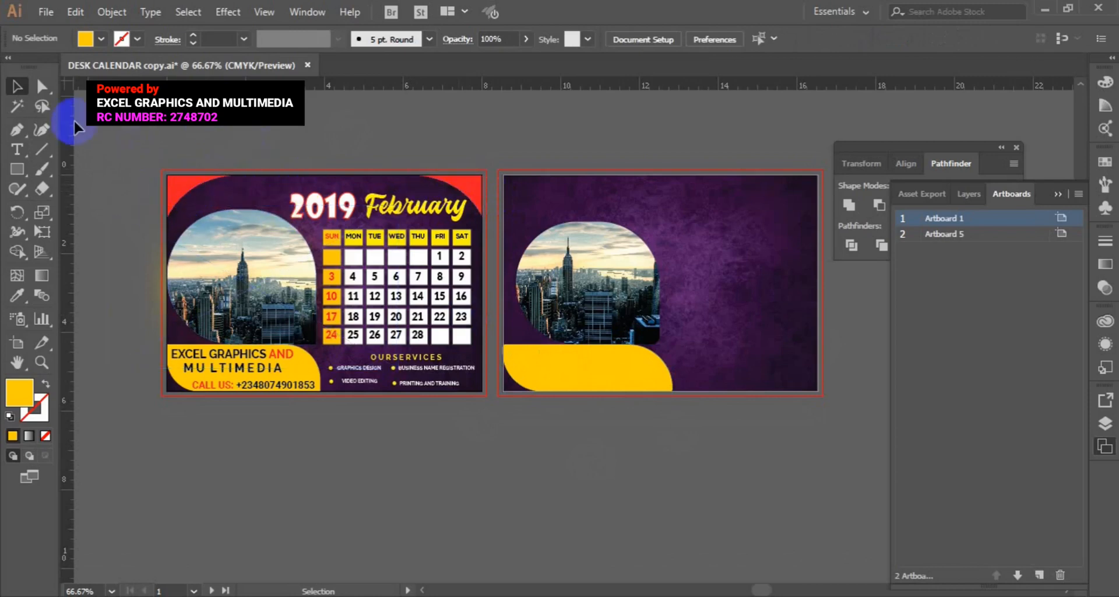
click(23, 131)
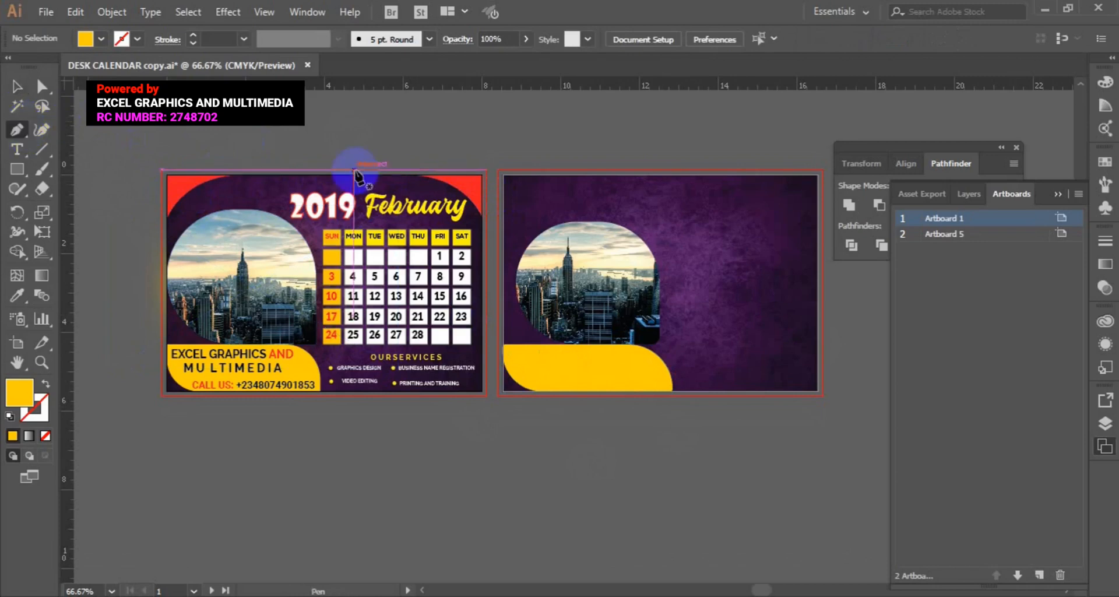
click(502, 213)
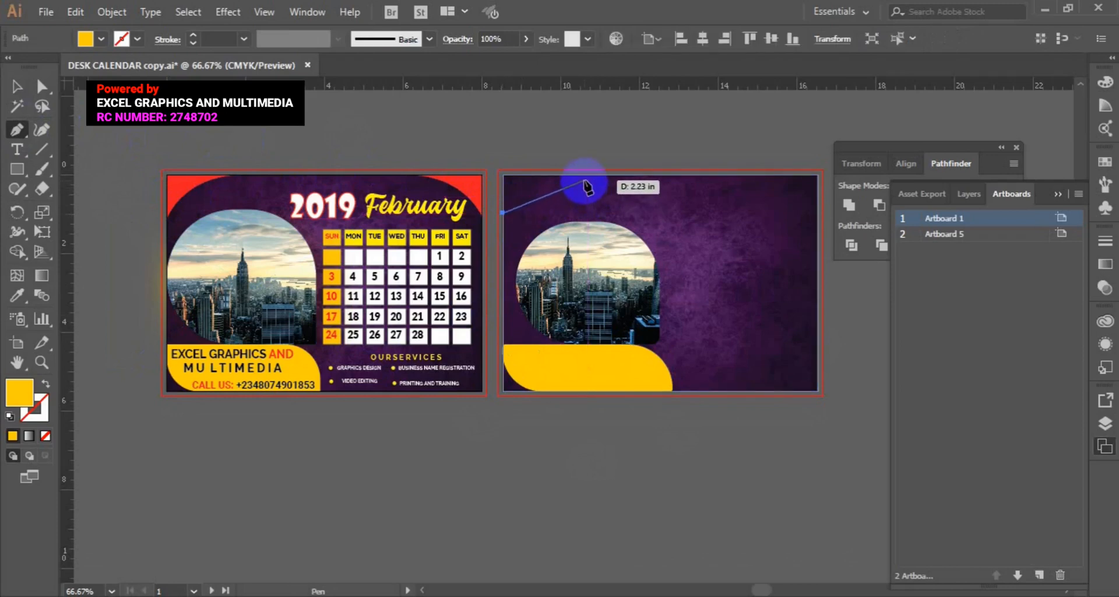
drag(584, 175, 644, 173)
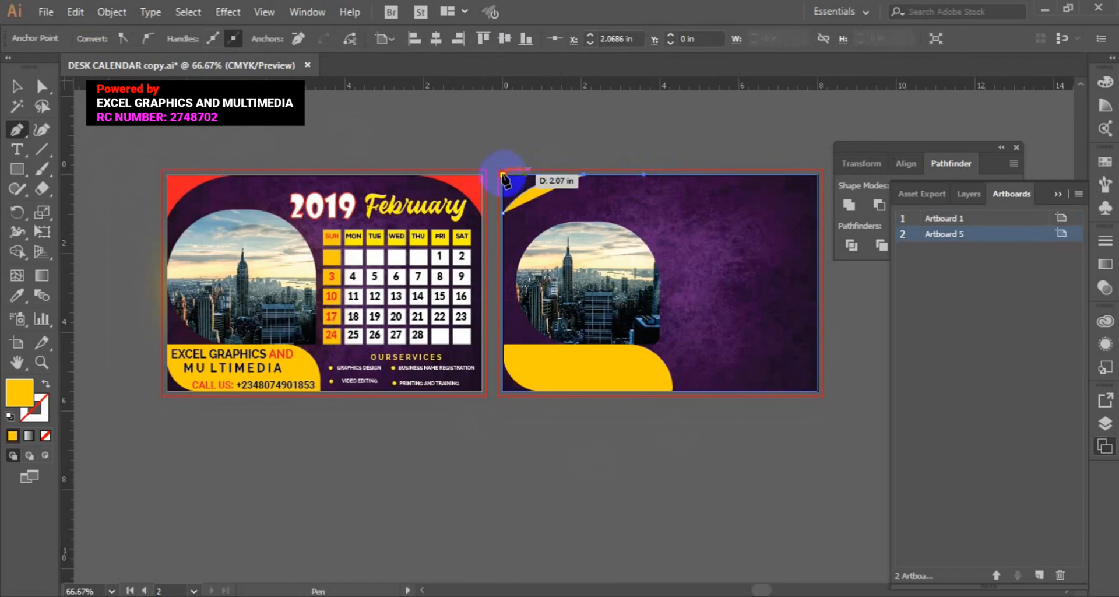
drag(503, 176, 505, 205)
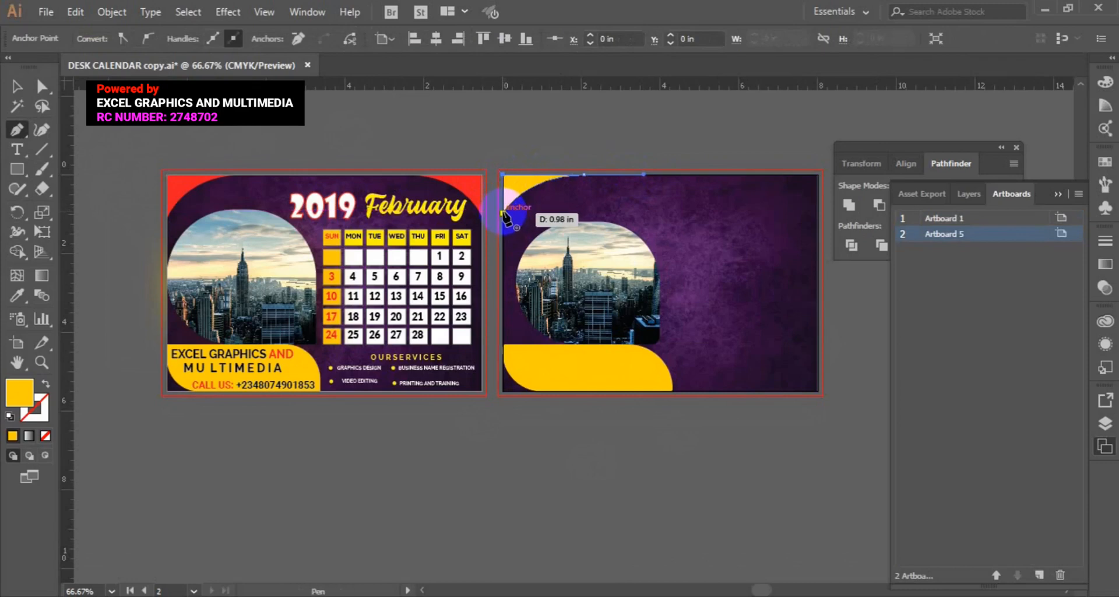
Fill the curved corner shape with the red sampled from the original calendar's upper-left corner.
click(43, 90)
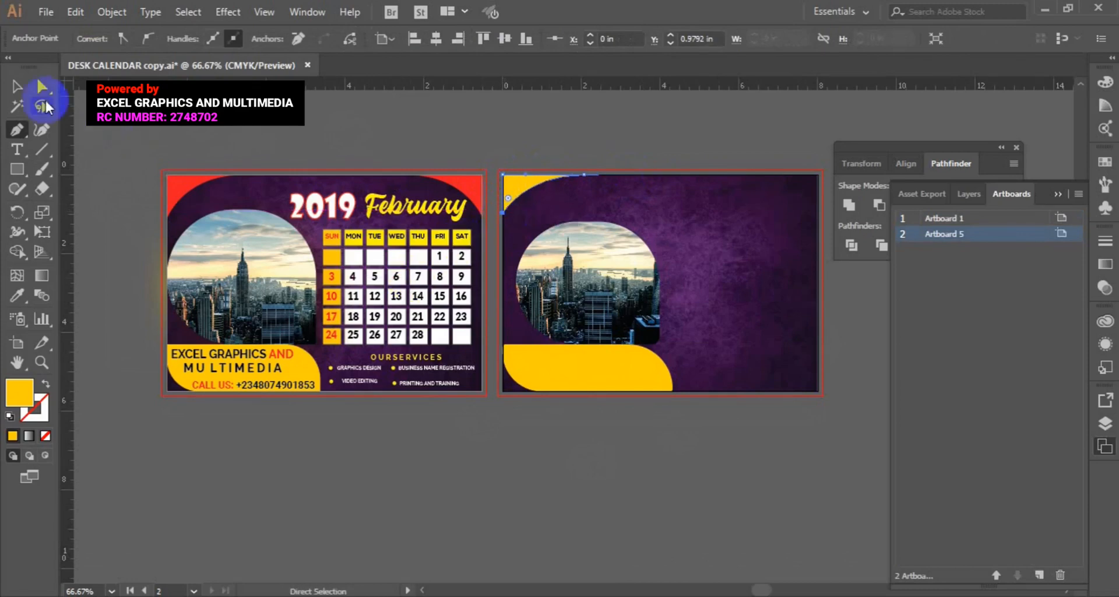
click(18, 87)
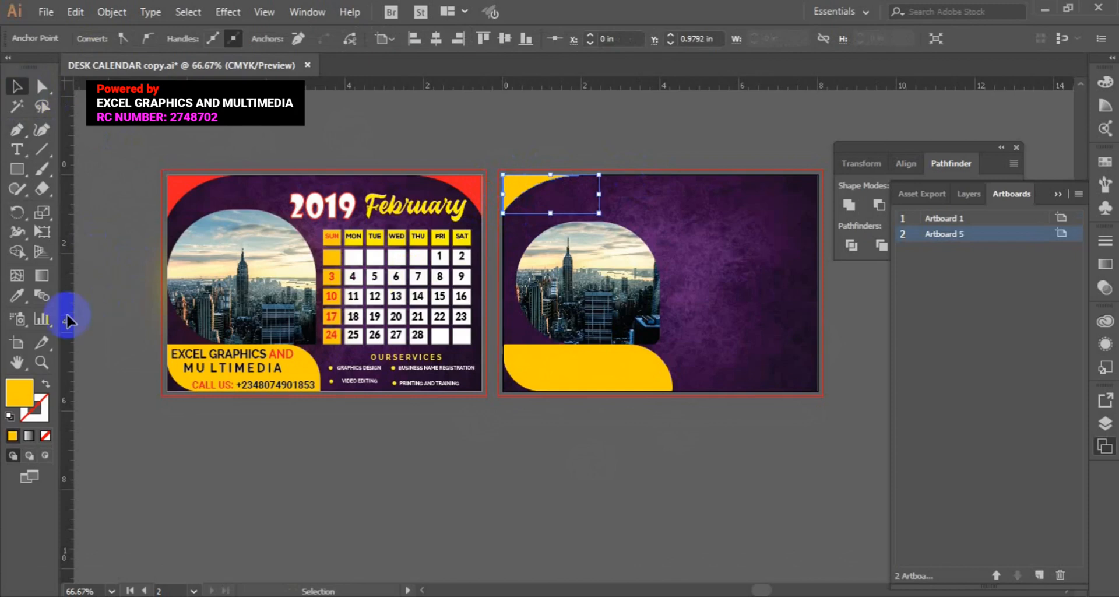
click(18, 297)
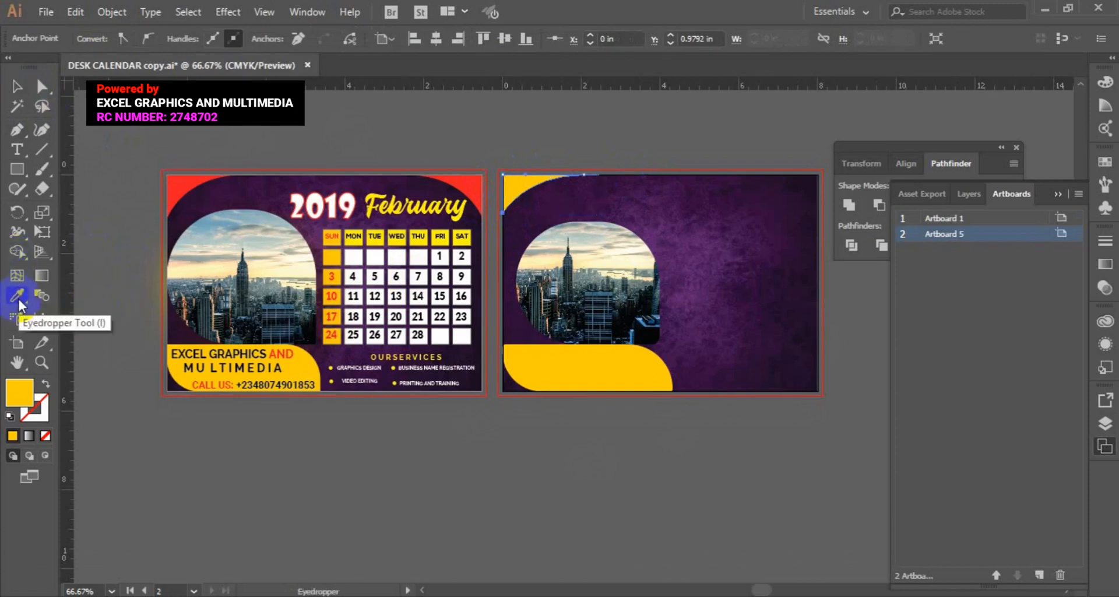
click(184, 185)
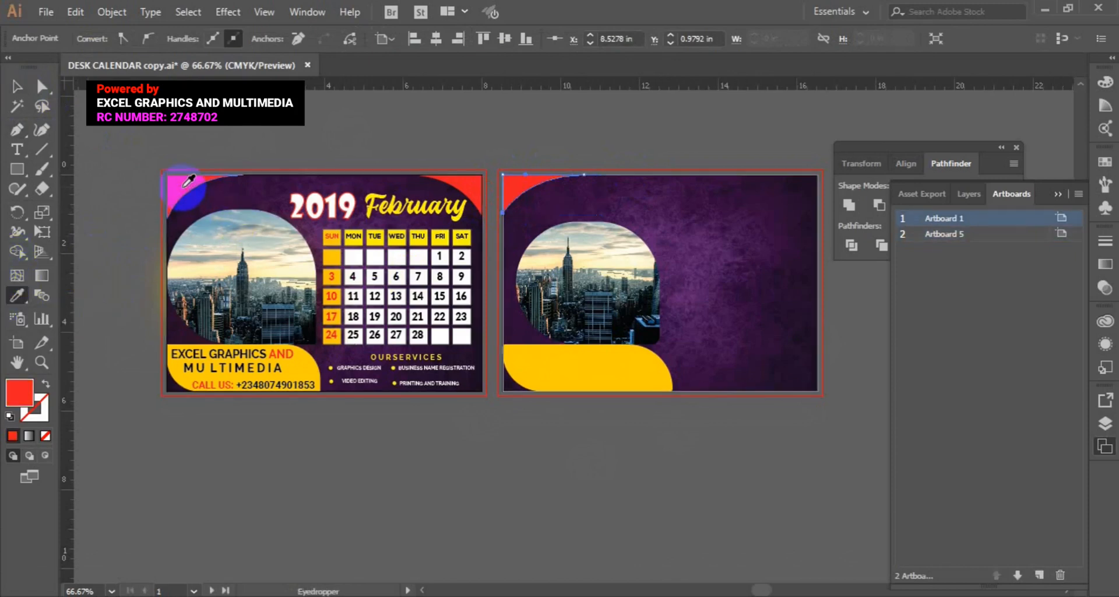
Paste a copy of the red corner shape in back and apply Transform Each with a 90° rotation and Reflect Y.
click(20, 97)
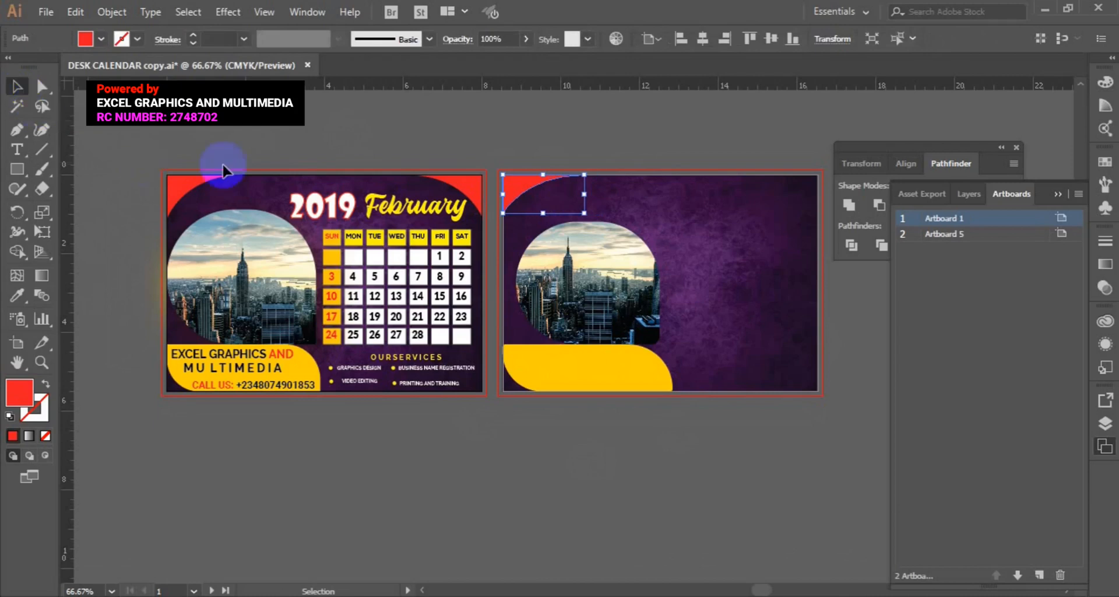
right_click(526, 192)
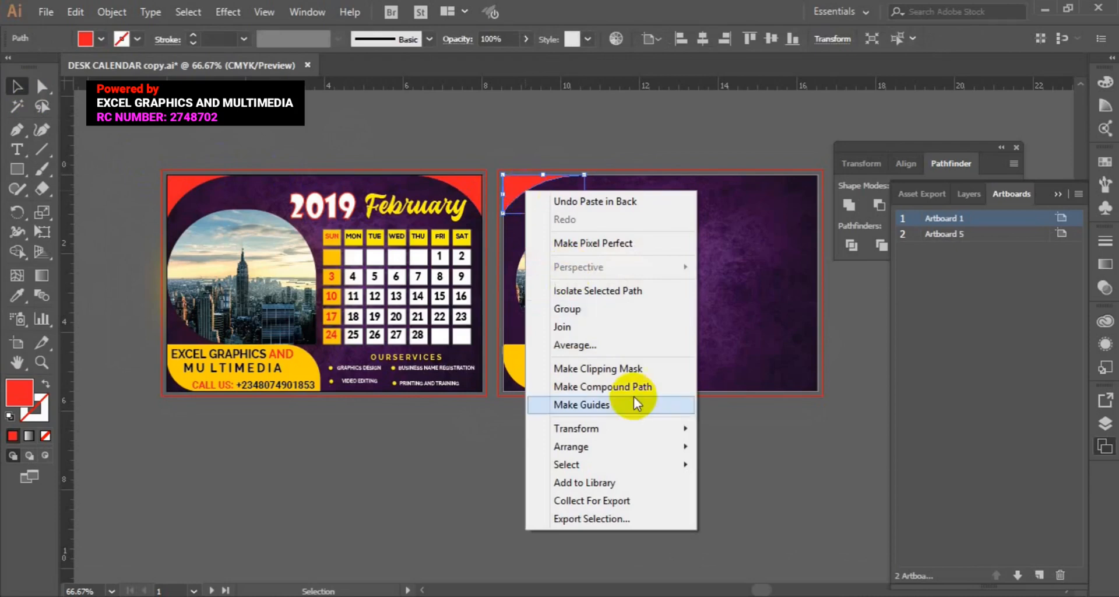
mouse_move(625, 429)
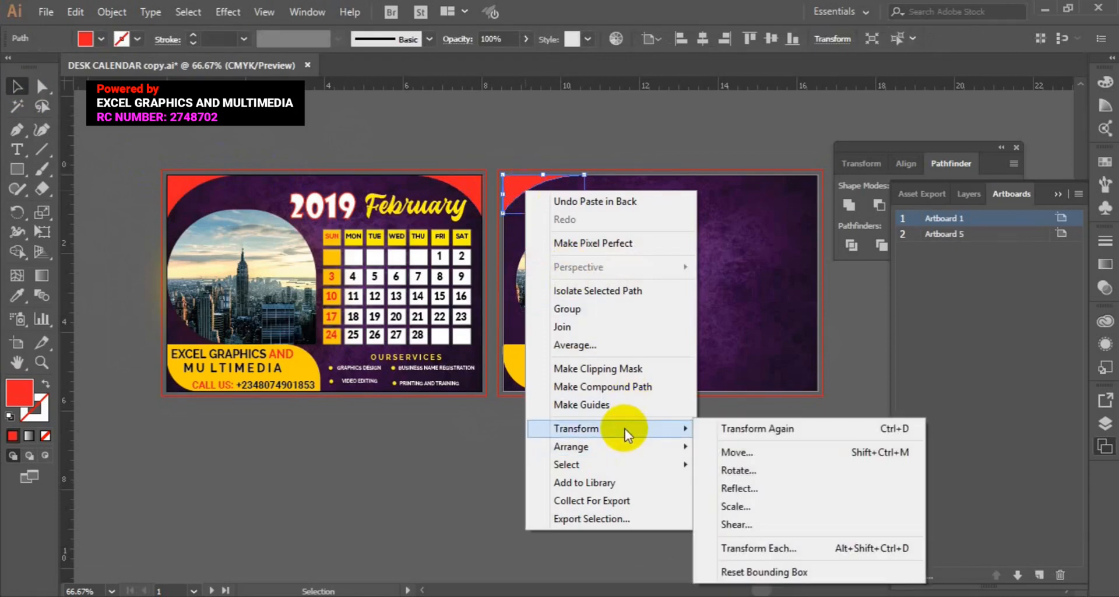
click(820, 554)
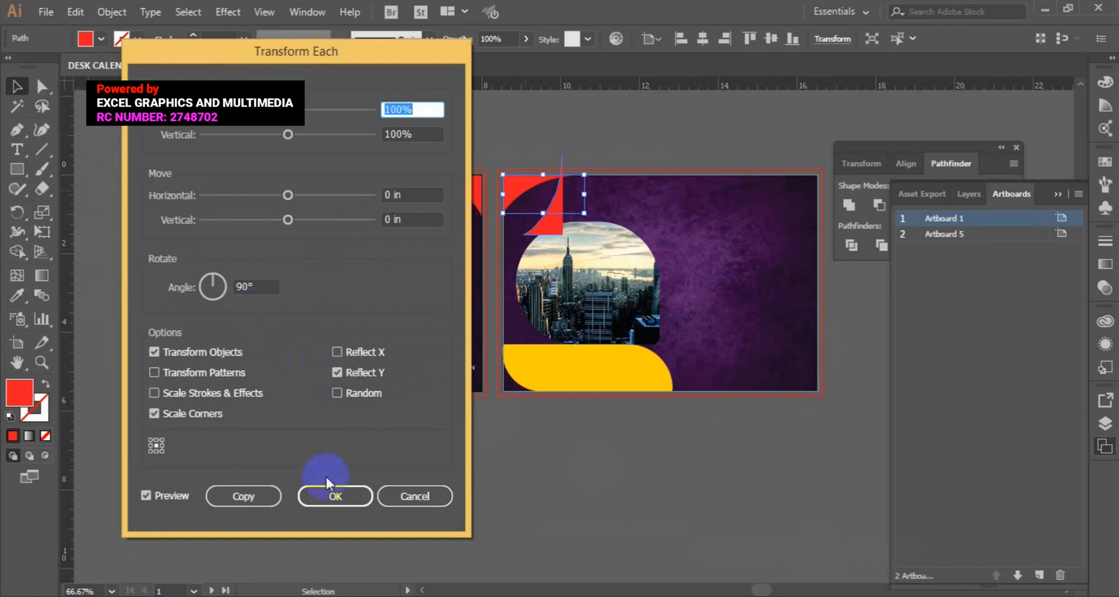
click(349, 498)
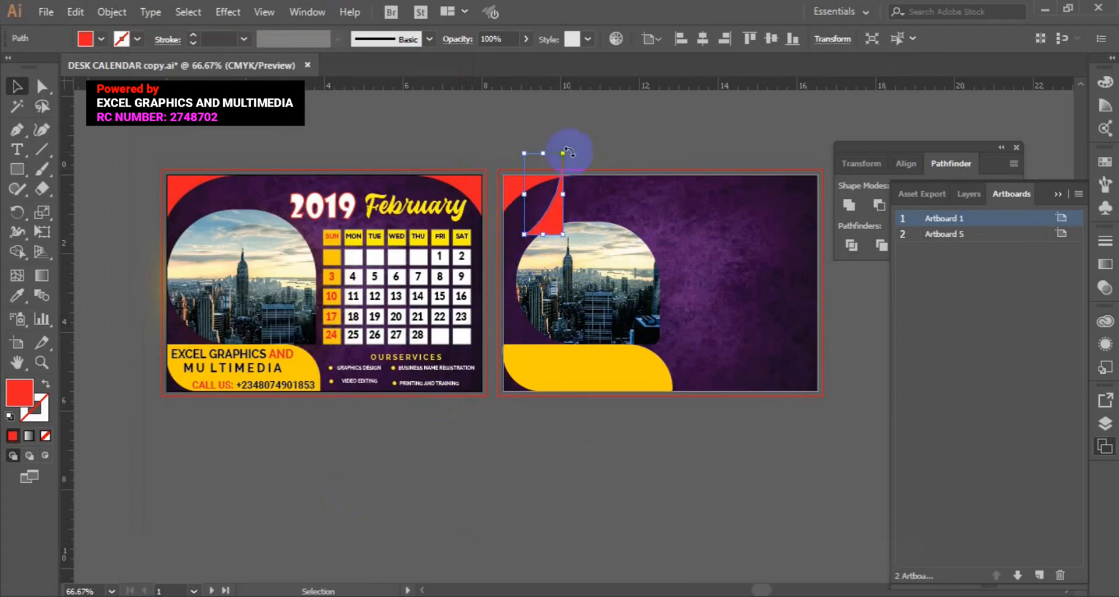
Rotate the copied red shape a quarter turn counterclockwise and fit it flush into the new artboard's upper-right corner.
drag(568, 152, 498, 163)
drag(577, 204, 807, 201)
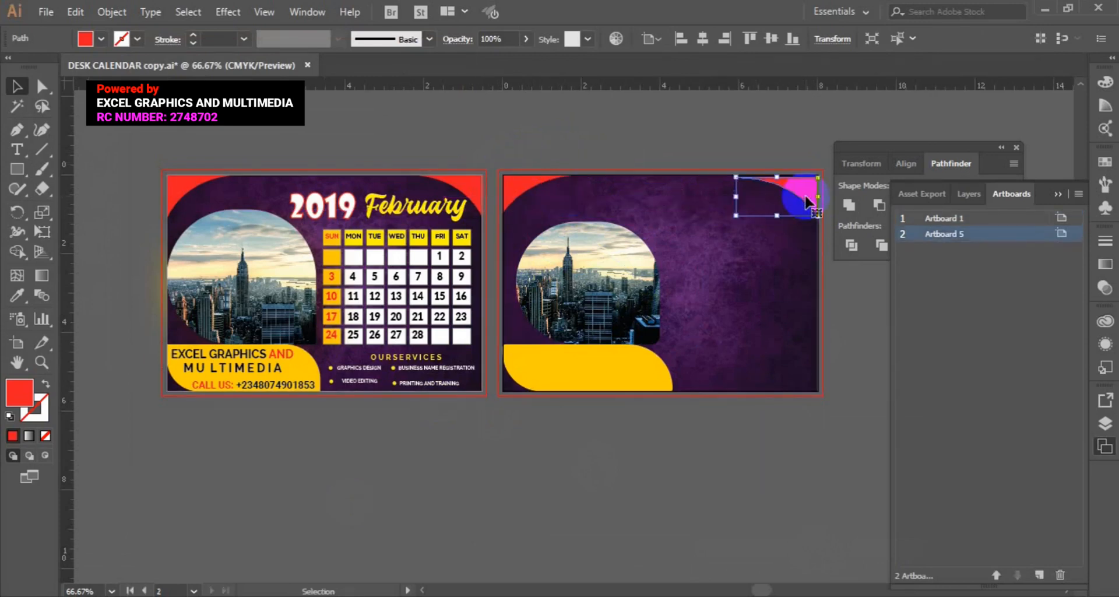
click(796, 457)
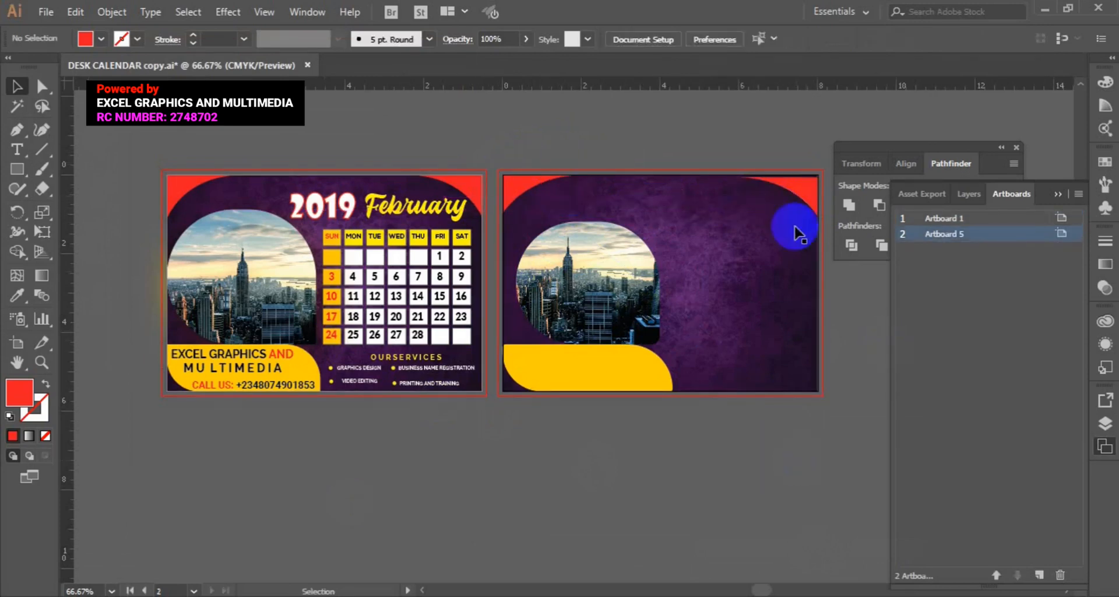
mouse_move(805, 201)
mouse_down()
mouse_move(801, 183)
mouse_move(802, 194)
mouse_up()
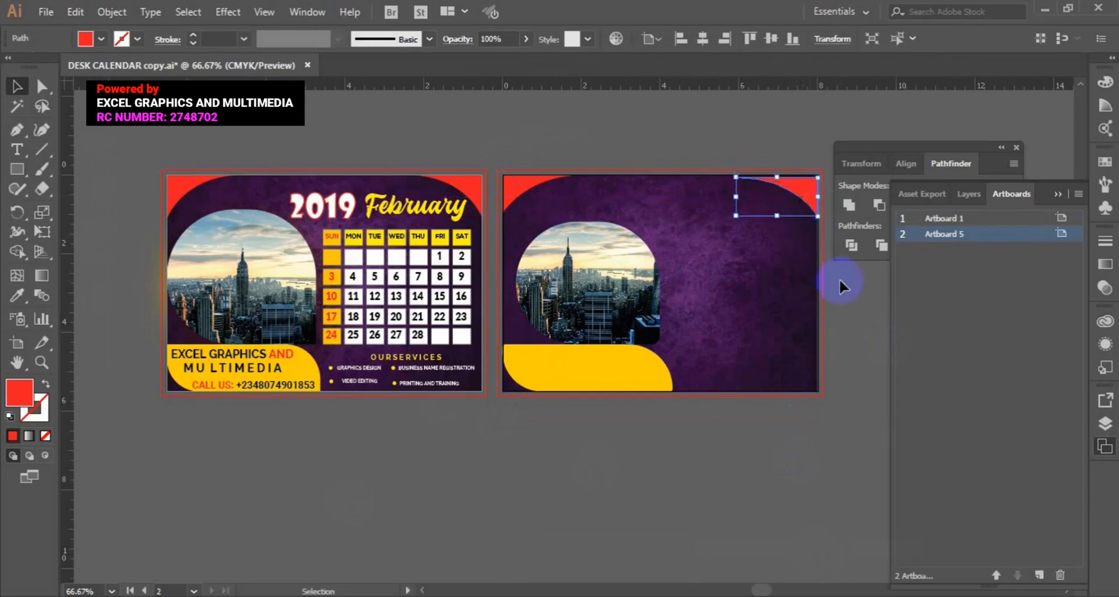
key(Up)
key(Up)
key(Up)
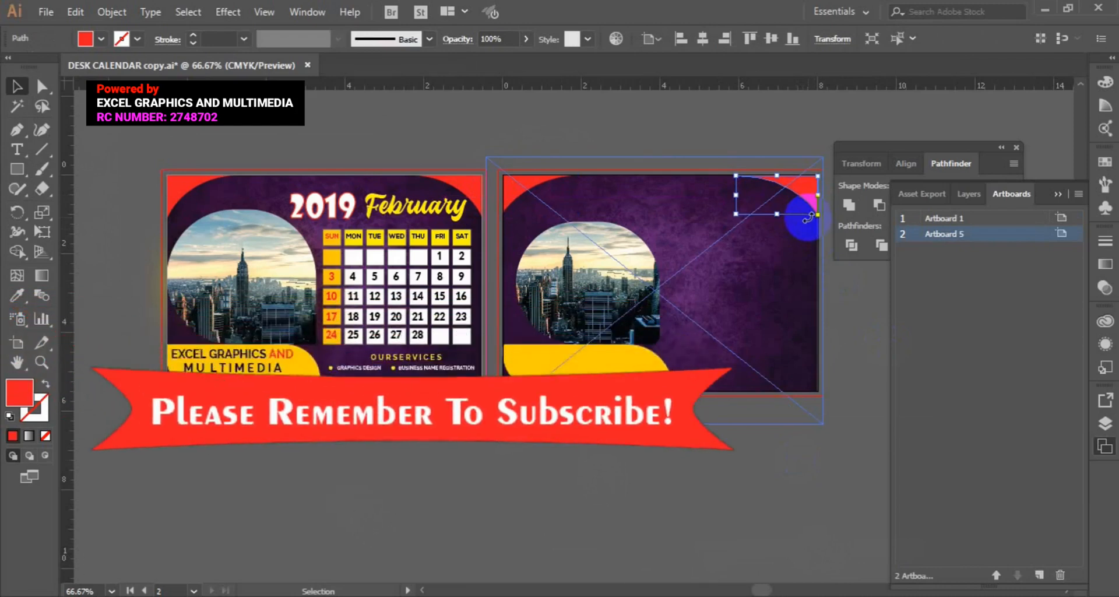
click(708, 491)
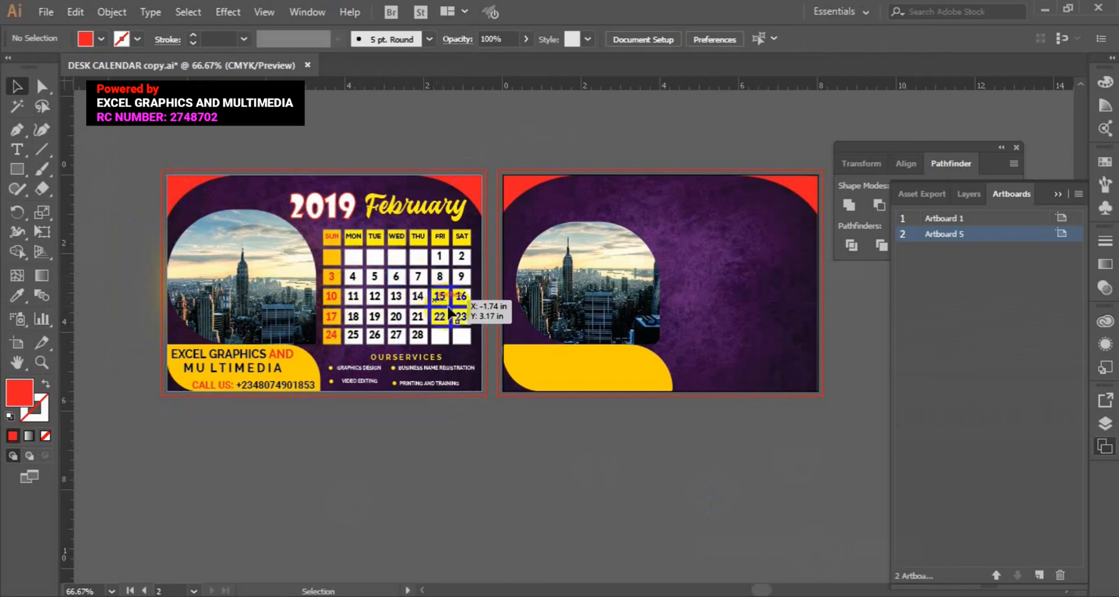
Draw a rectangle about 3.62 in wide and 2.92 in high on the new artboard, beside the rounded city photo.
click(9, 169)
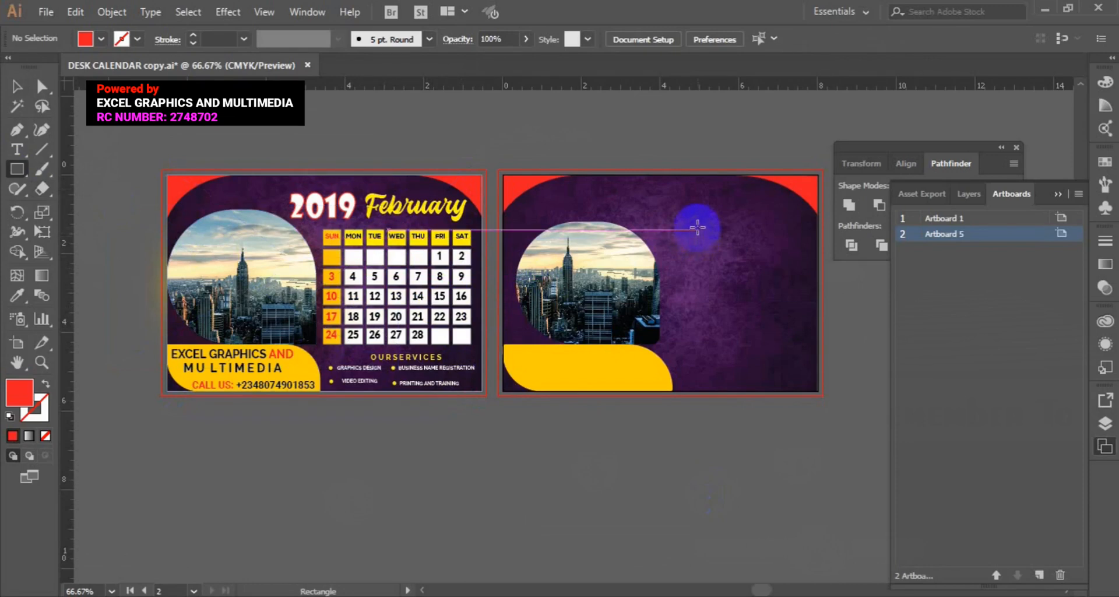
drag(697, 229, 805, 345)
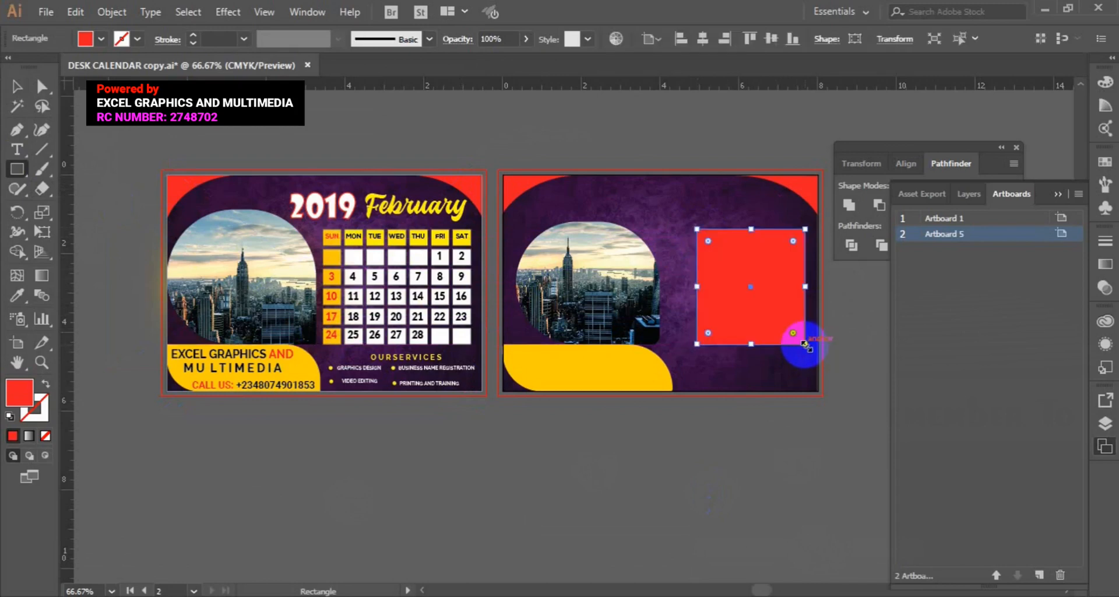
click(16, 88)
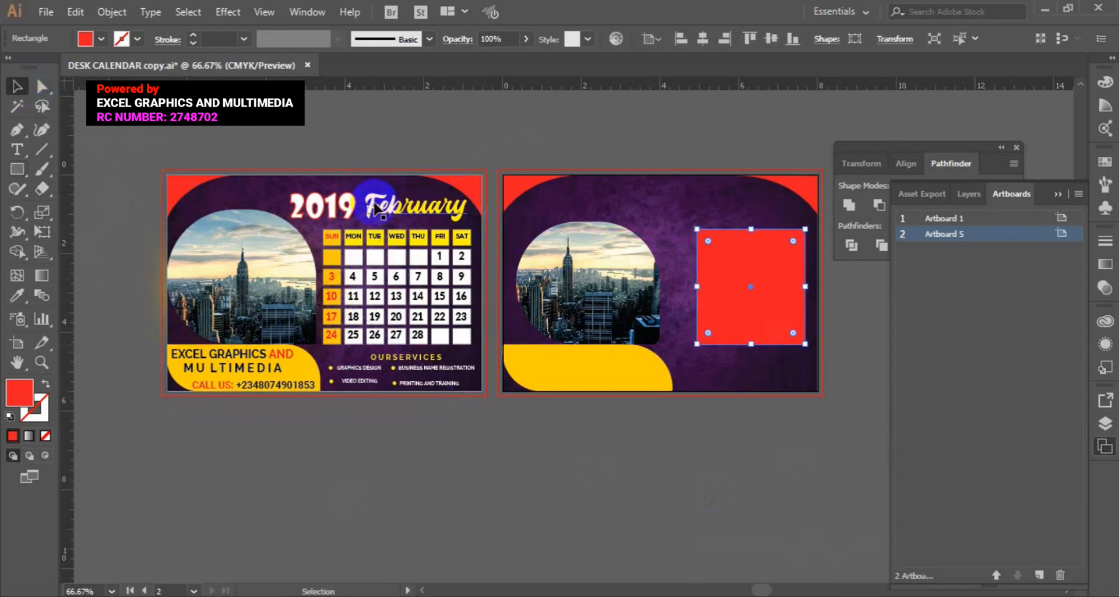
drag(697, 288, 668, 288)
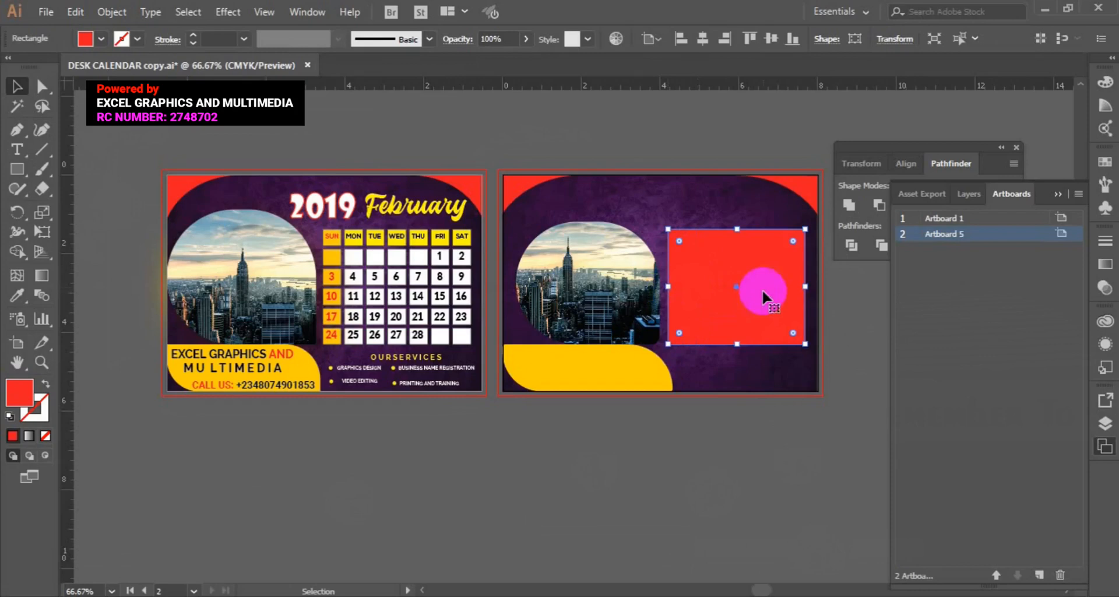
drag(807, 286, 810, 287)
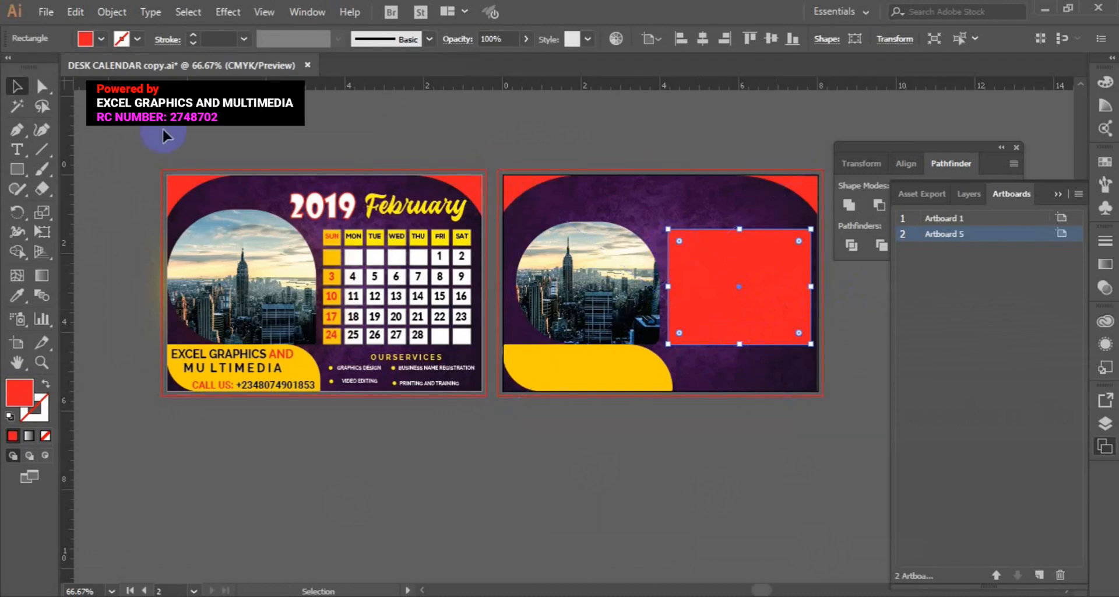
Fill the new rectangle beside the city photo with white.
click(100, 40)
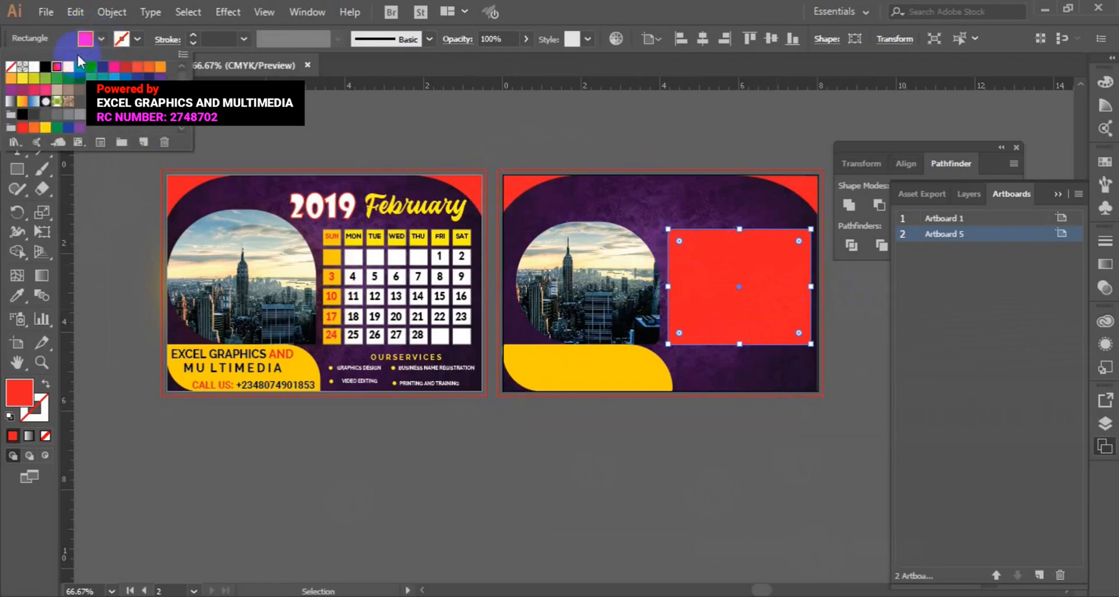
click(34, 67)
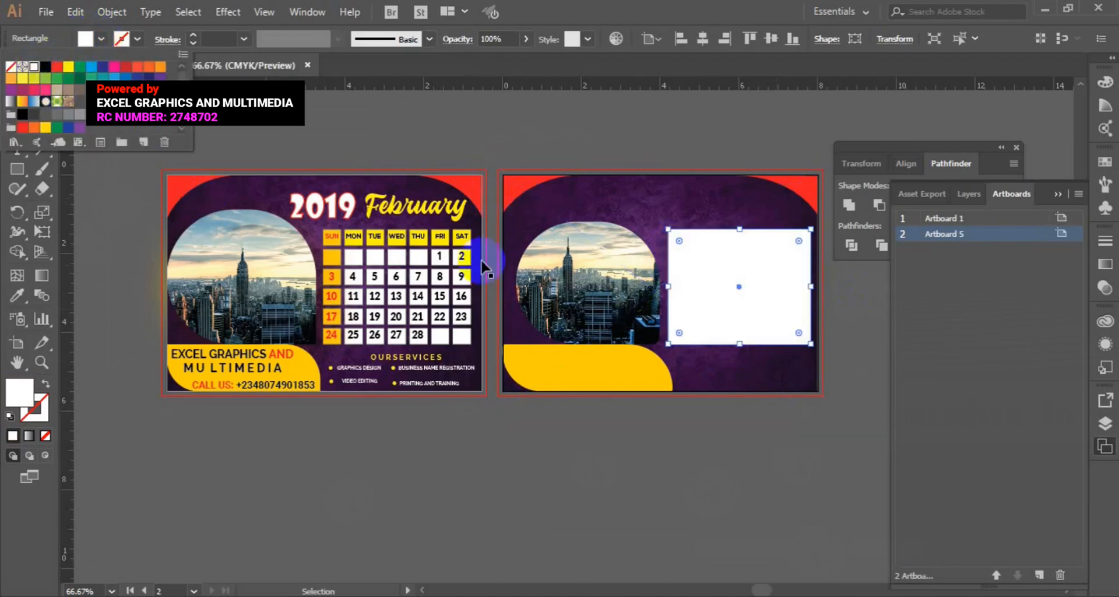
click(431, 127)
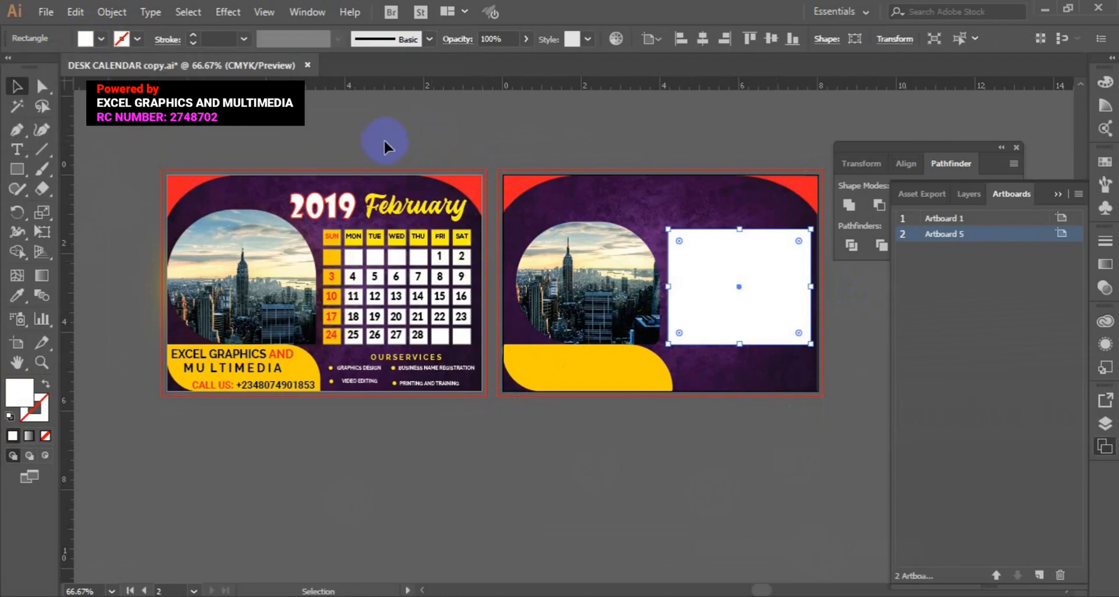
Start Split Into Grid on the white rectangle with the preview on and set the number of columns to 7.
click(111, 12)
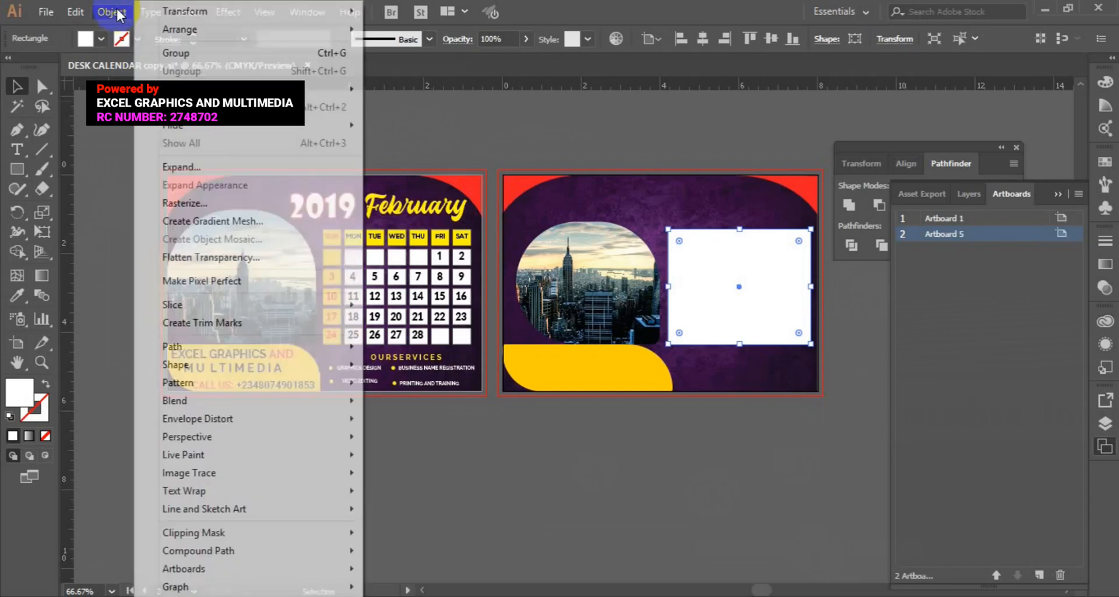
mouse_move(231, 347)
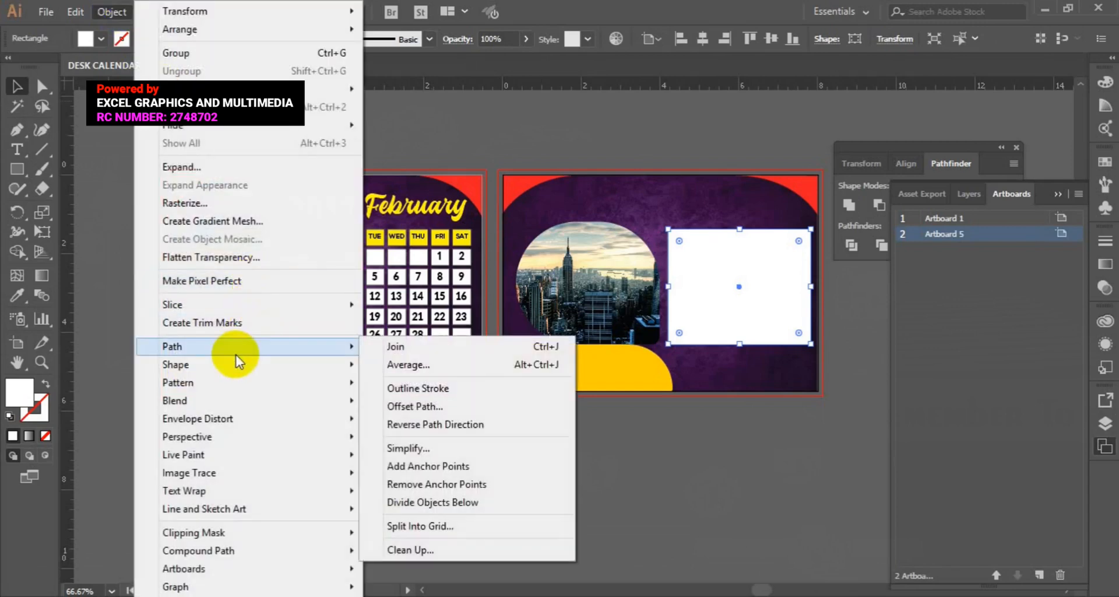
click(458, 527)
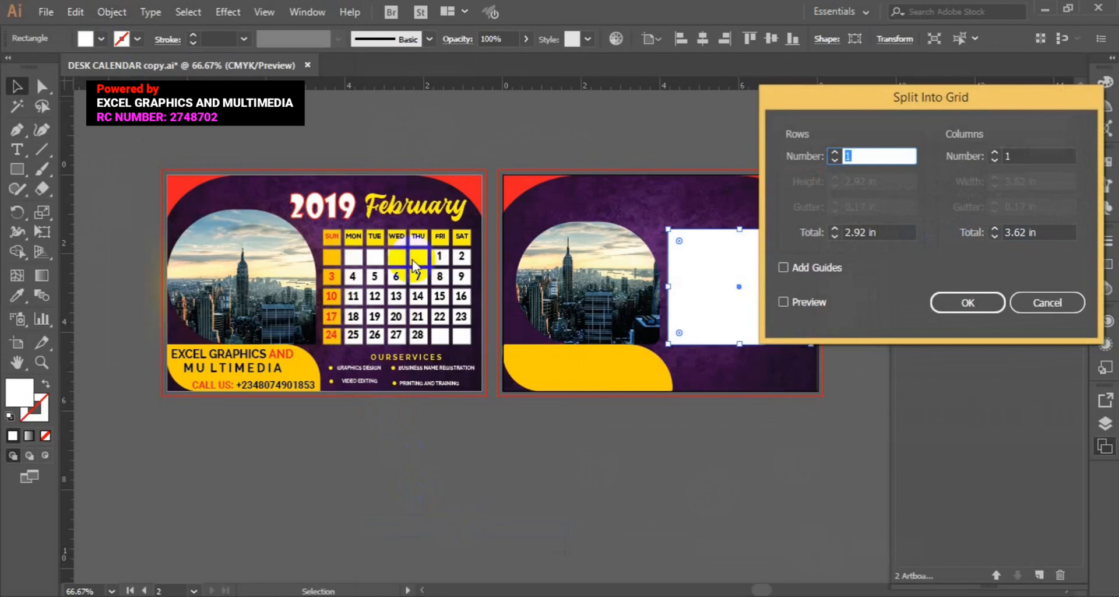
click(784, 302)
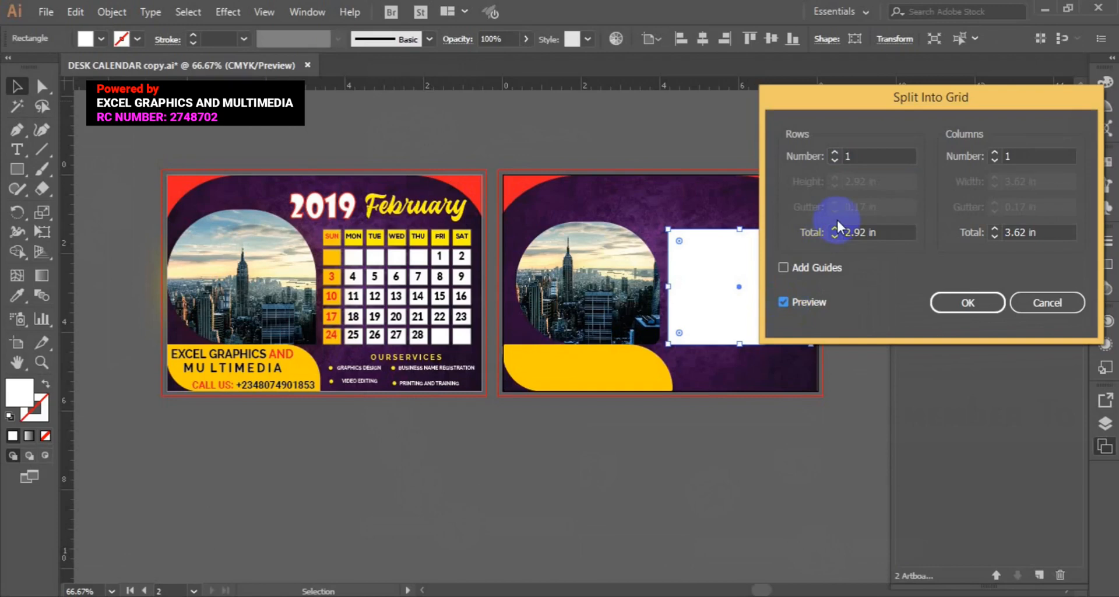
click(994, 152)
click(994, 152)
click(994, 152)
click(994, 152)
click(994, 152)
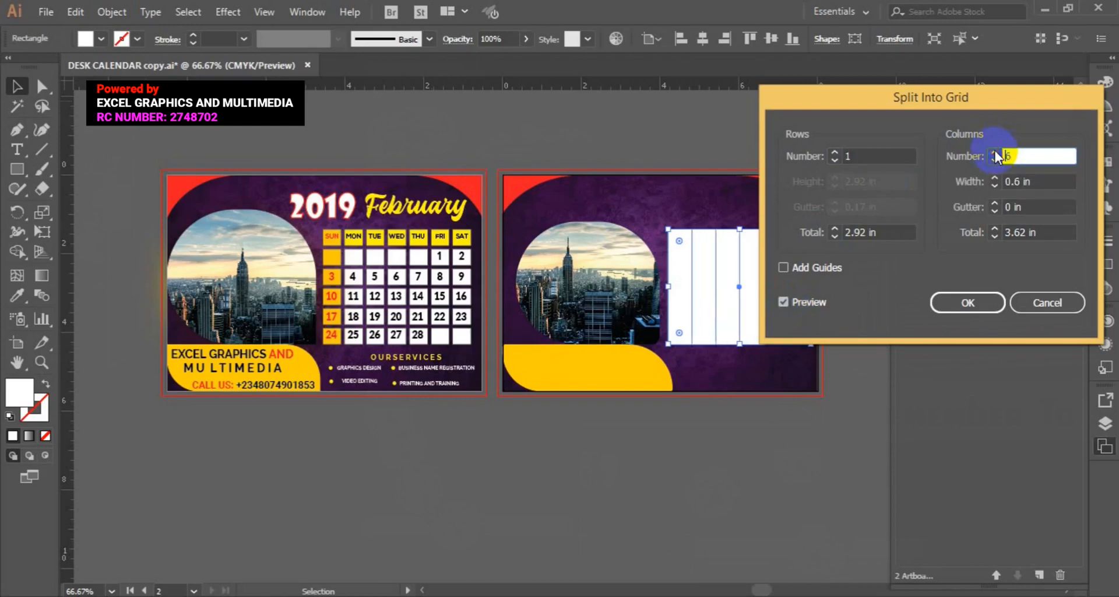
click(994, 152)
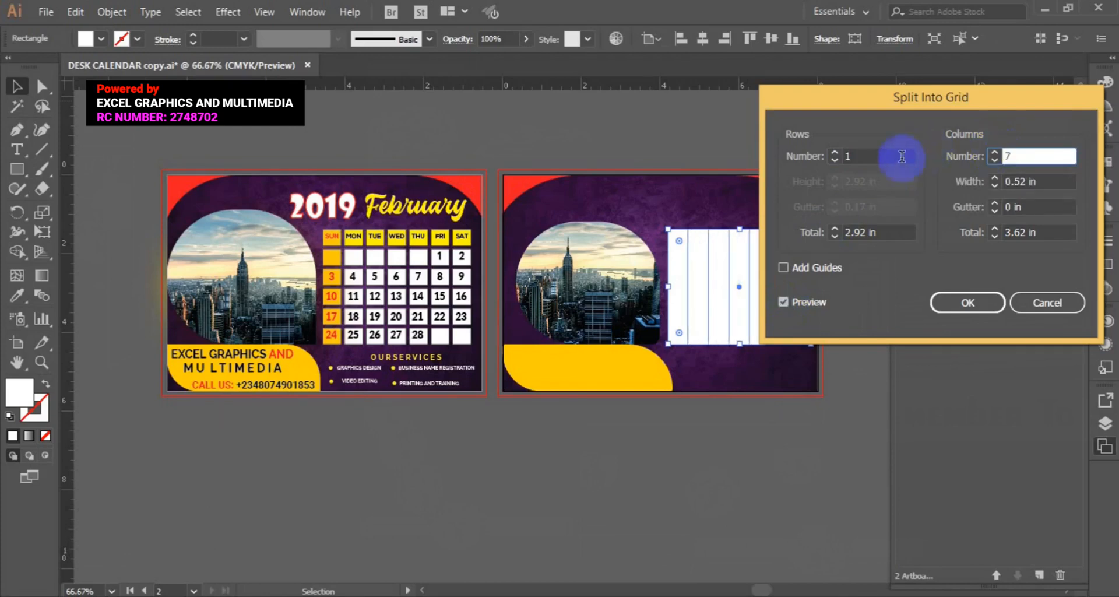
Set the number of rows in the grid split to 6.
click(833, 153)
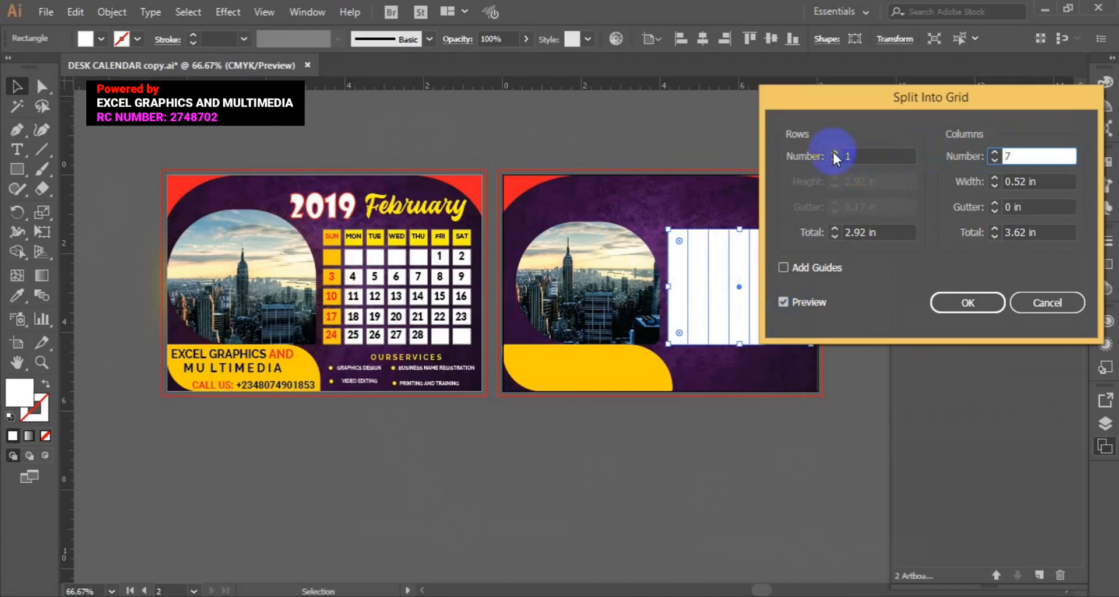
click(834, 153)
click(834, 153)
click(834, 152)
click(834, 152)
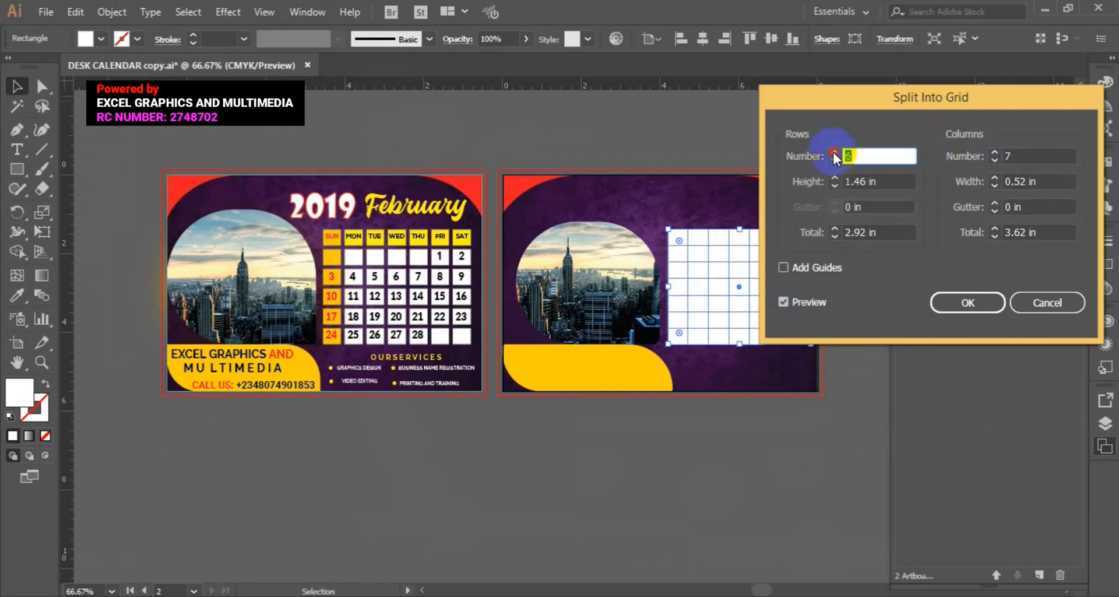
click(834, 153)
click(833, 152)
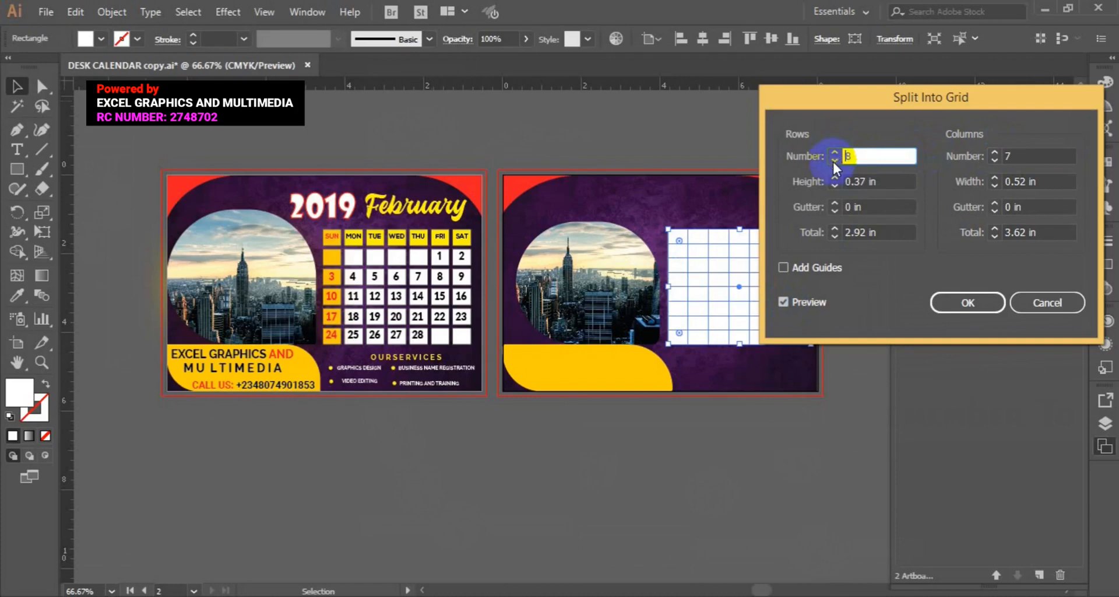
click(834, 161)
click(834, 161)
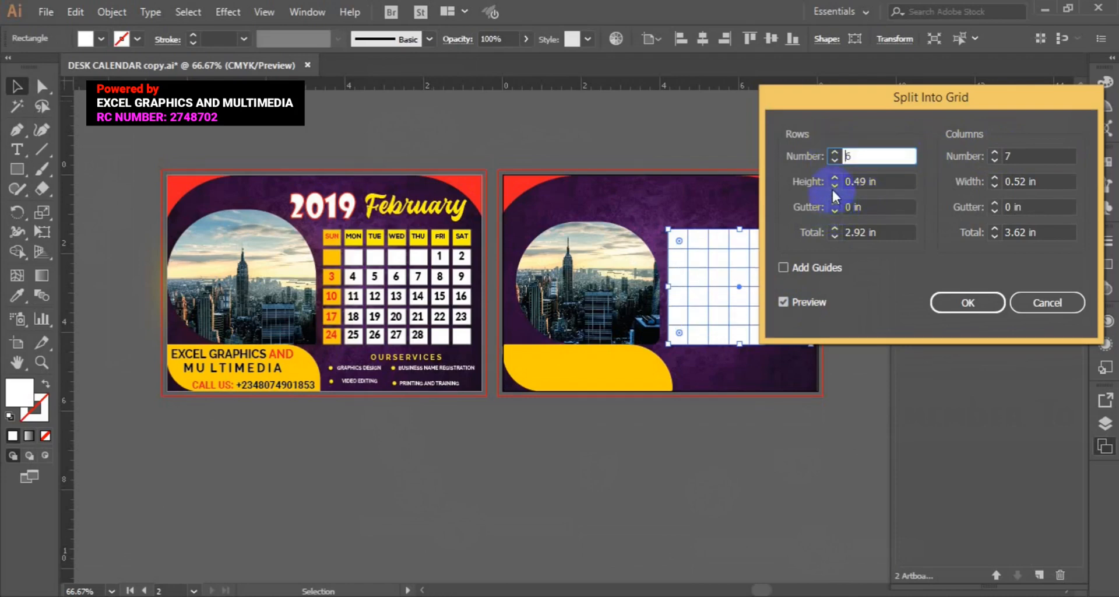
Set the grid's row height and column width to 0.4 in each, apply the split and deselect the cells.
click(834, 184)
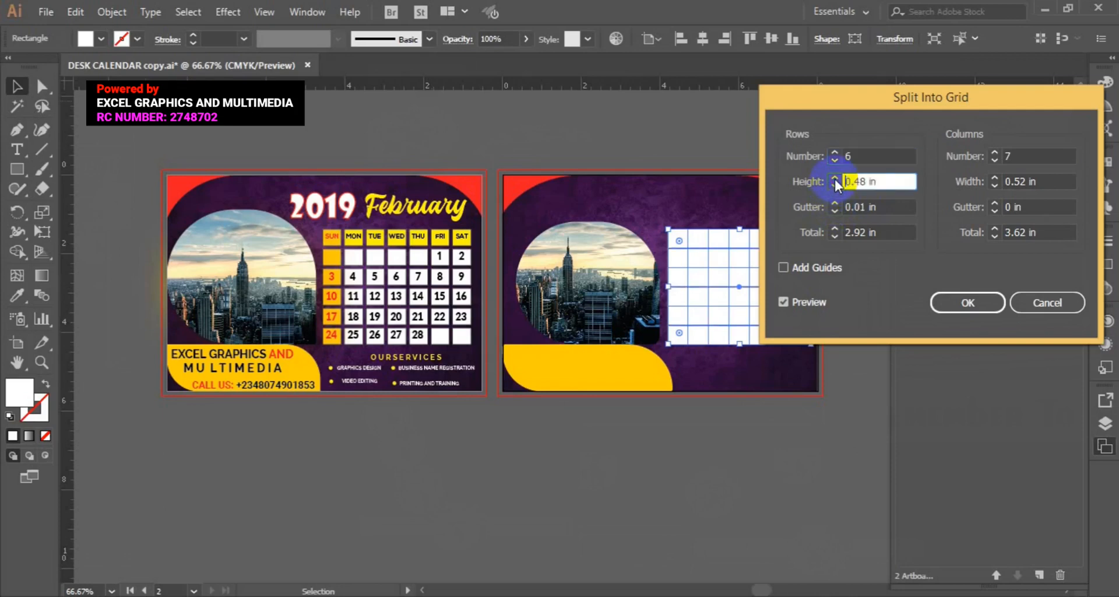
click(835, 185)
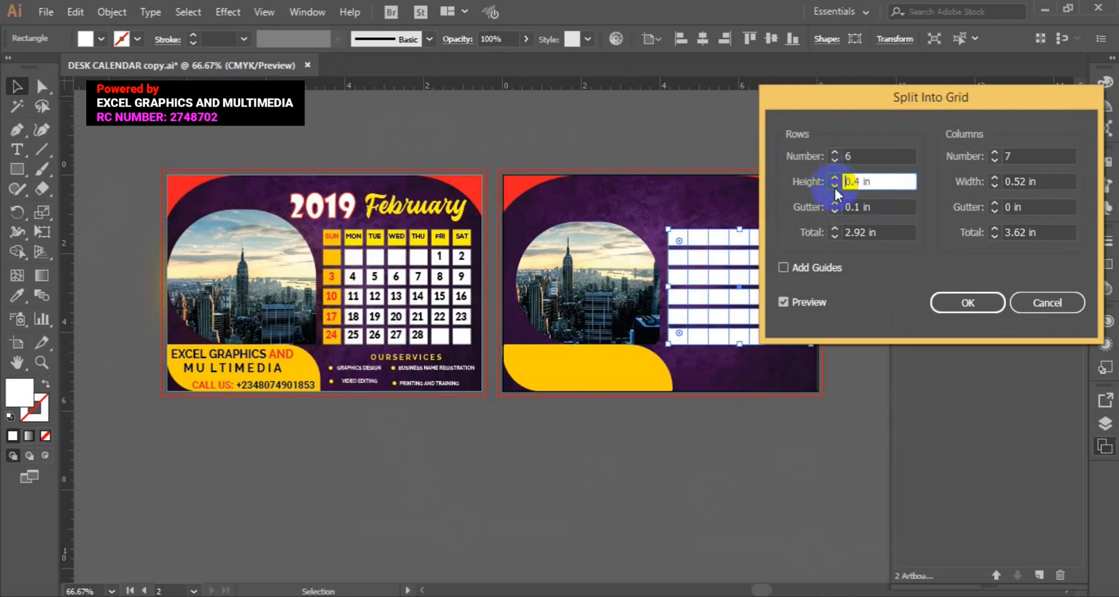
click(994, 186)
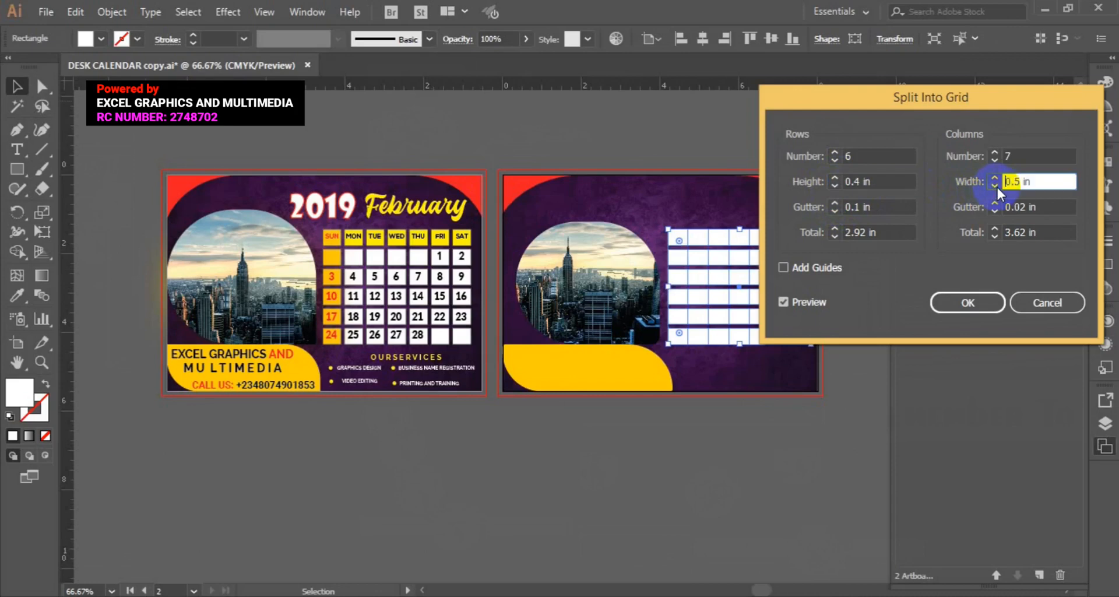
click(994, 186)
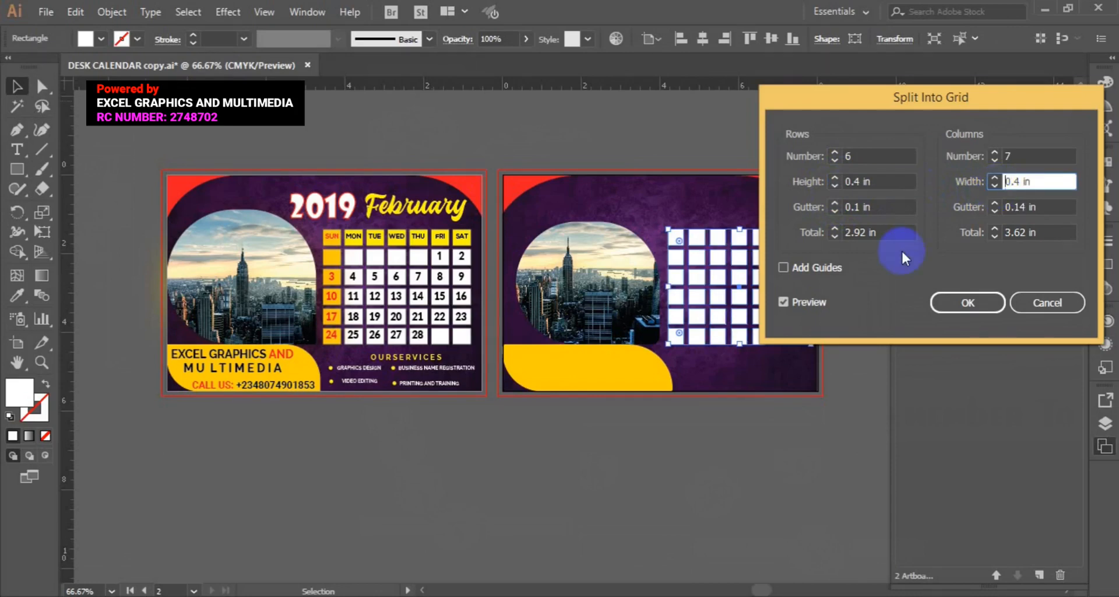
click(956, 303)
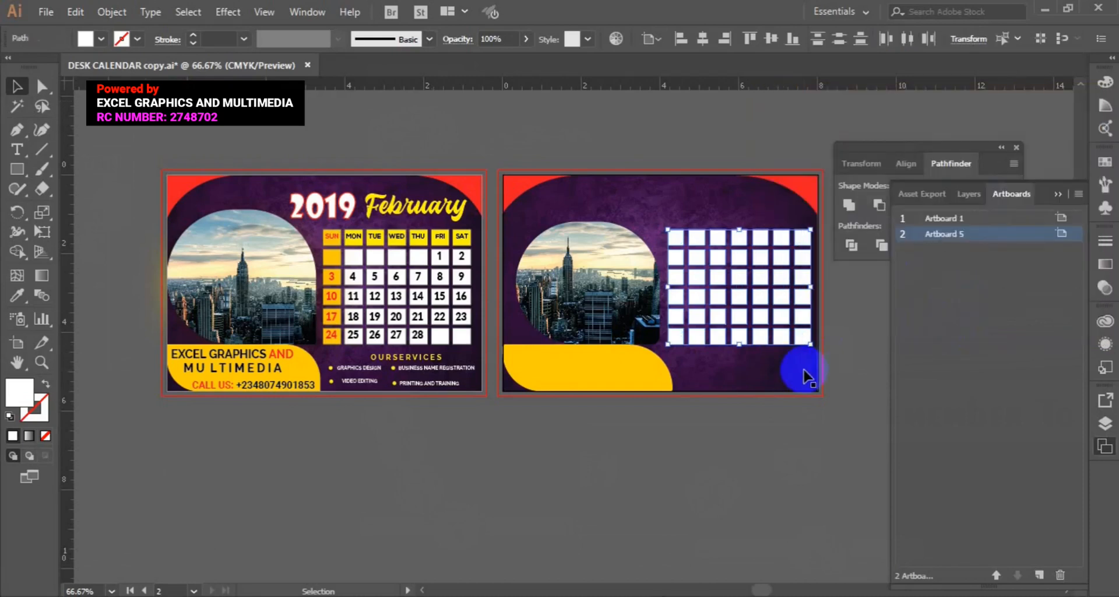
click(646, 445)
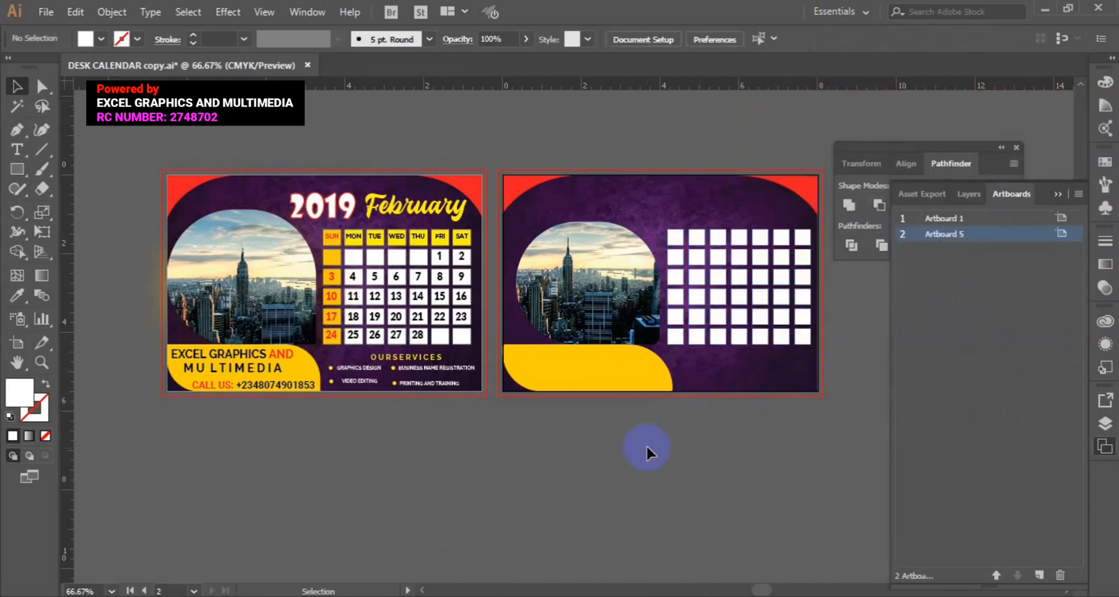
Recolor all seven cells of the new grid's top row with the yellow sampled from the original calendar's SAT header cell.
click(675, 249)
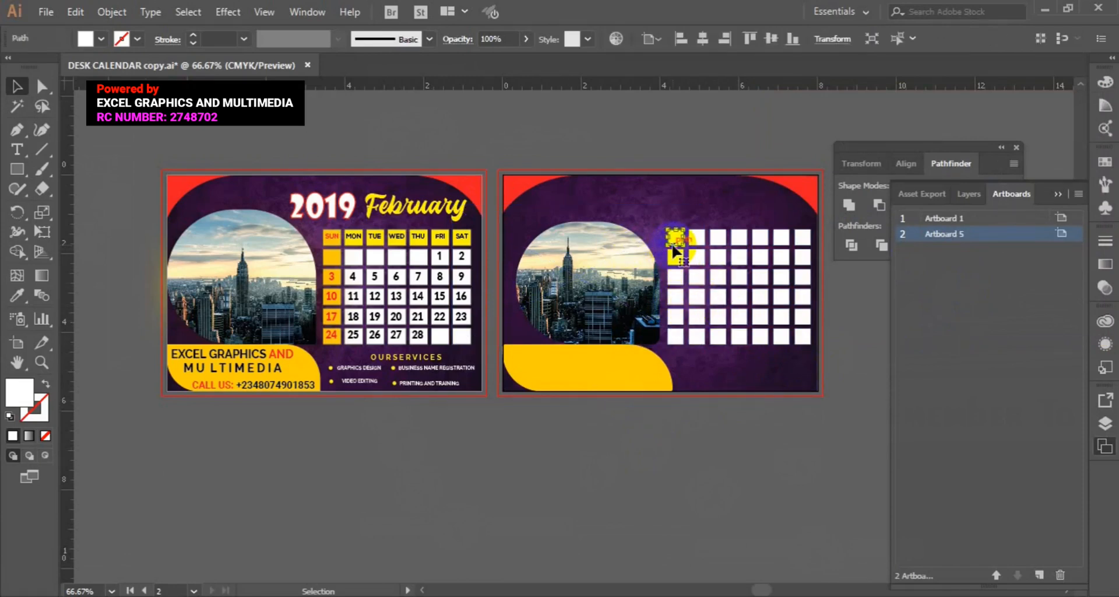
shift+click(700, 249)
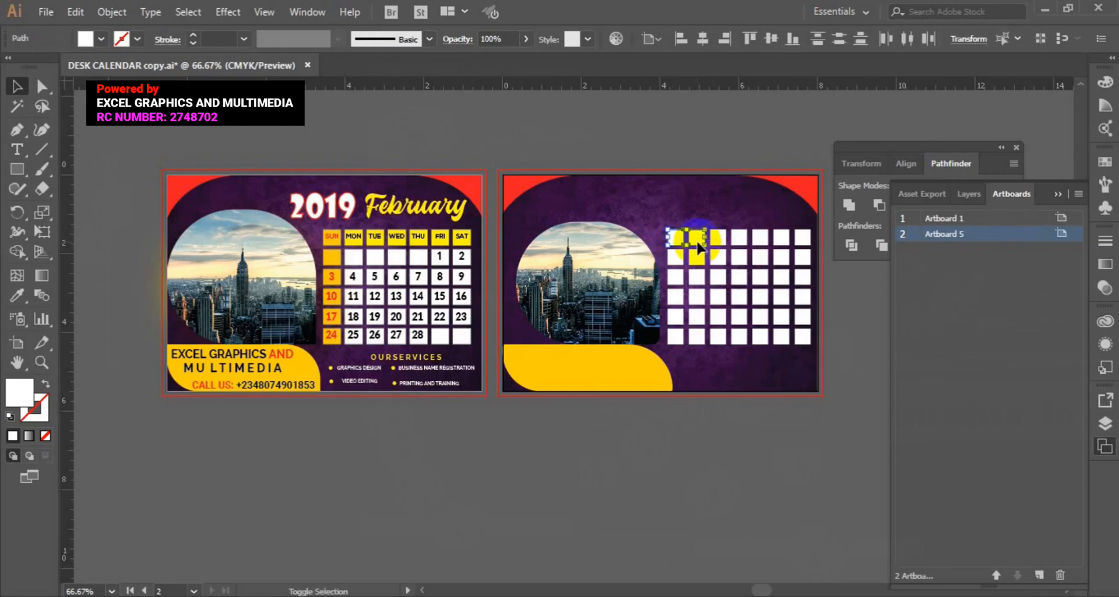
shift+click(723, 241)
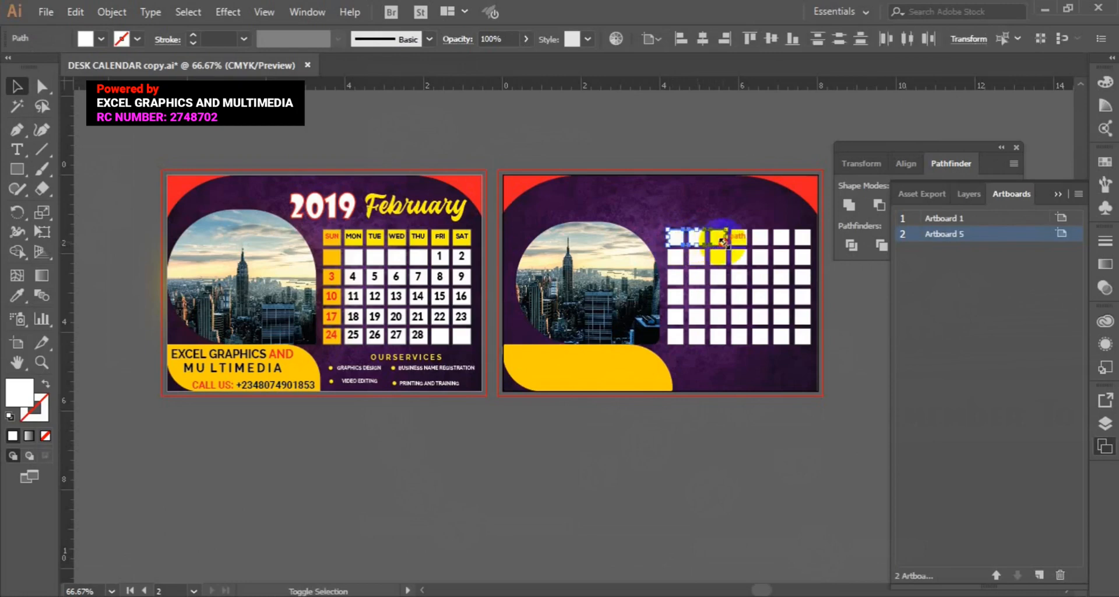
shift+click(738, 239)
shift+click(765, 247)
shift+click(780, 244)
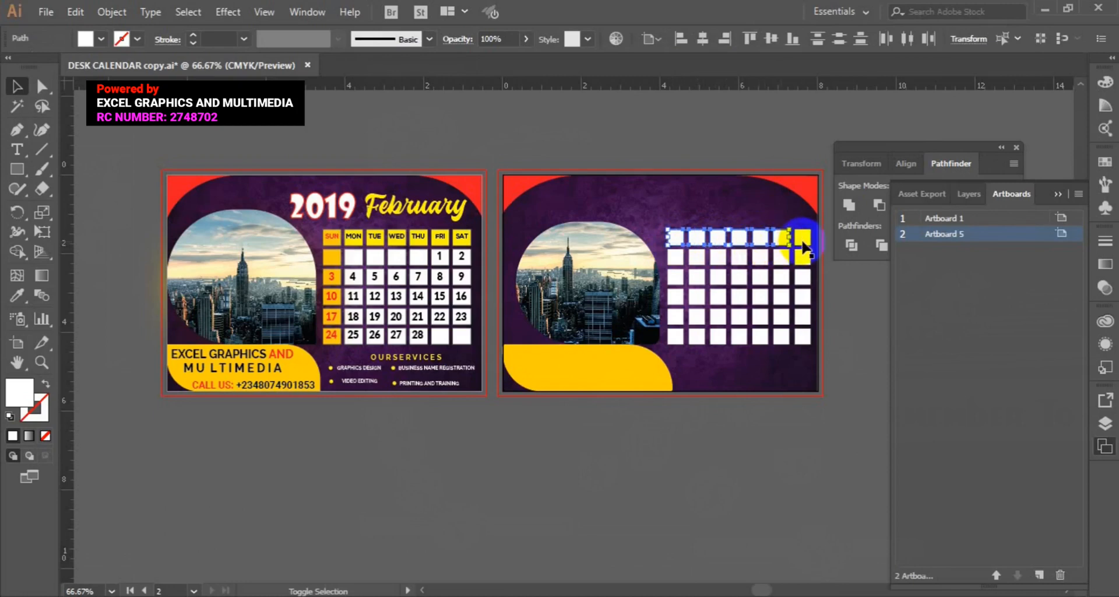
shift+click(802, 247)
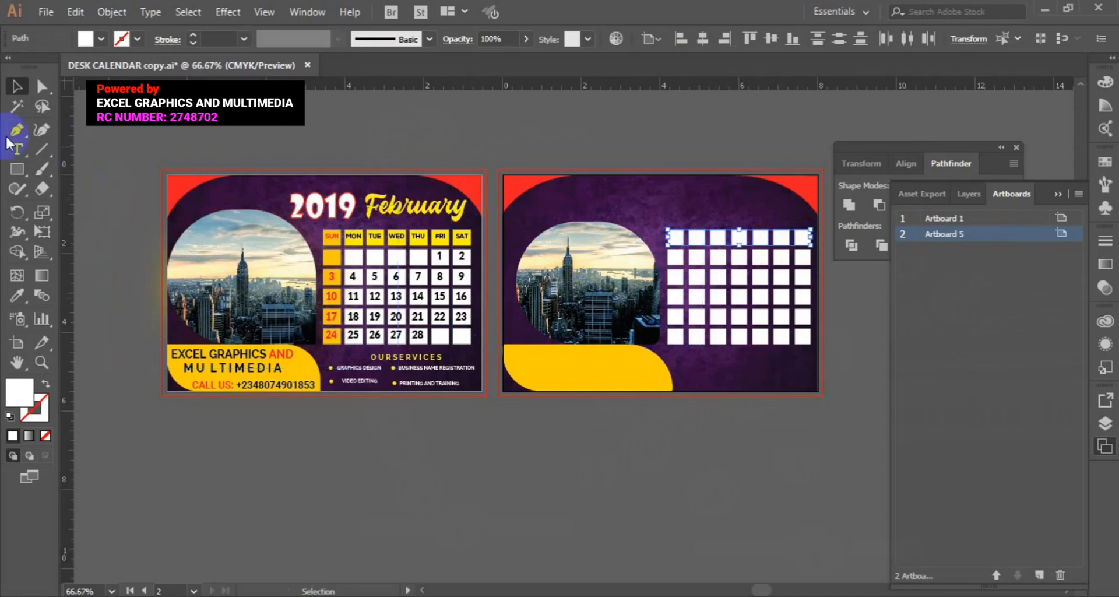
click(18, 295)
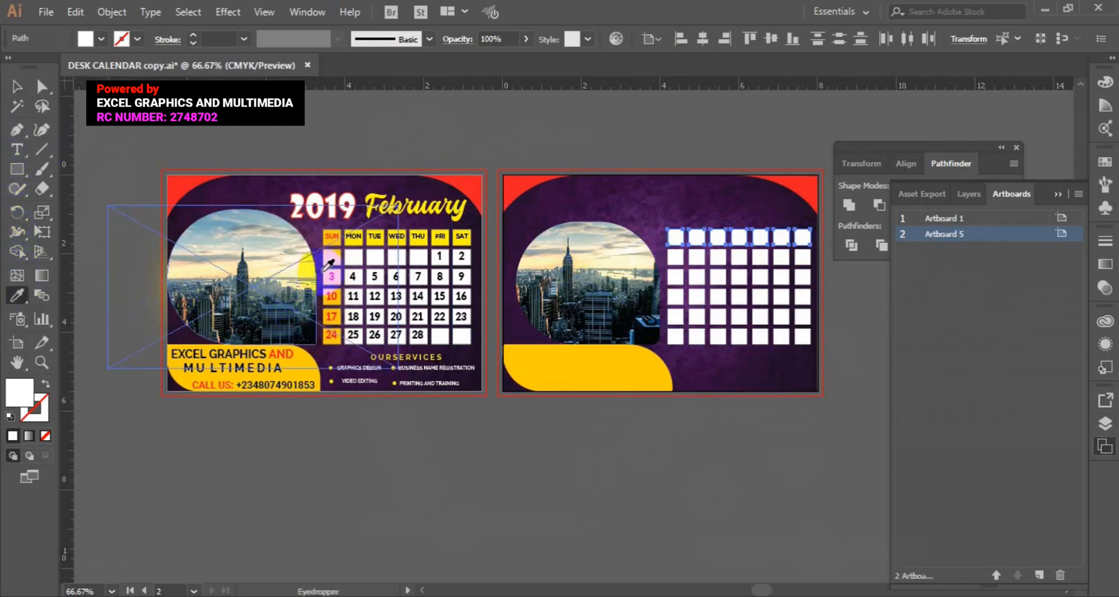
click(458, 239)
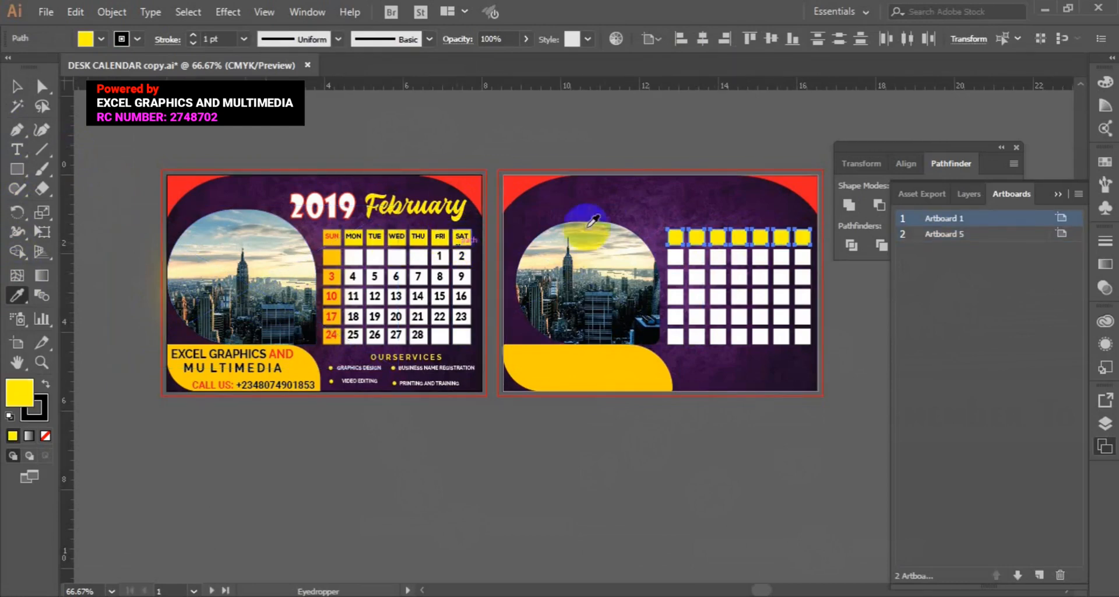
Recolor all six cells of the new grid's first column with the orange-yellow sampled from the shape below the new artboard's photo.
click(18, 87)
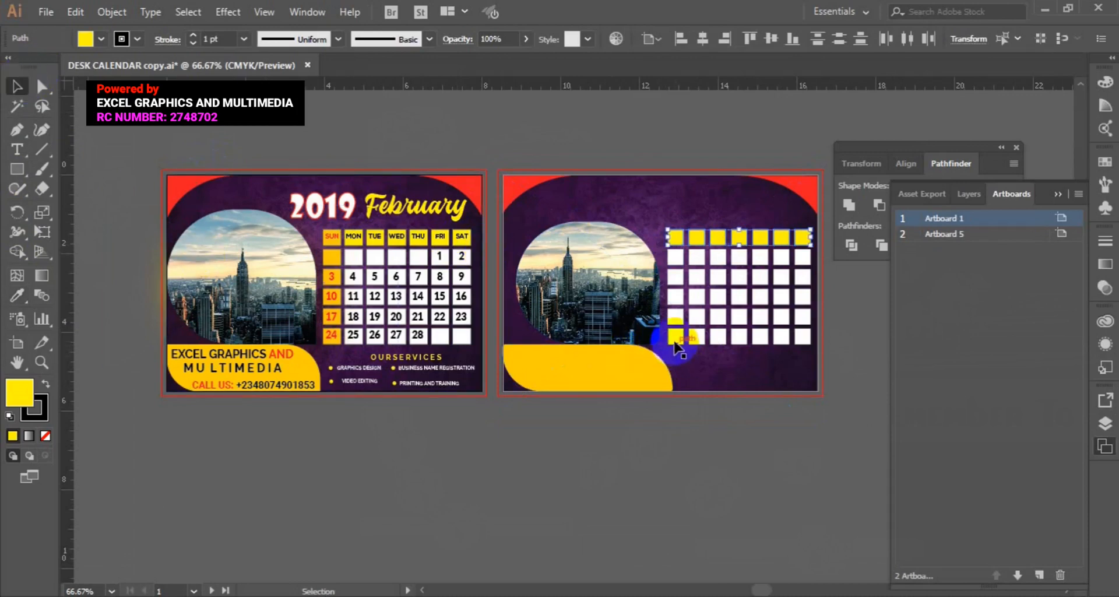
click(675, 340)
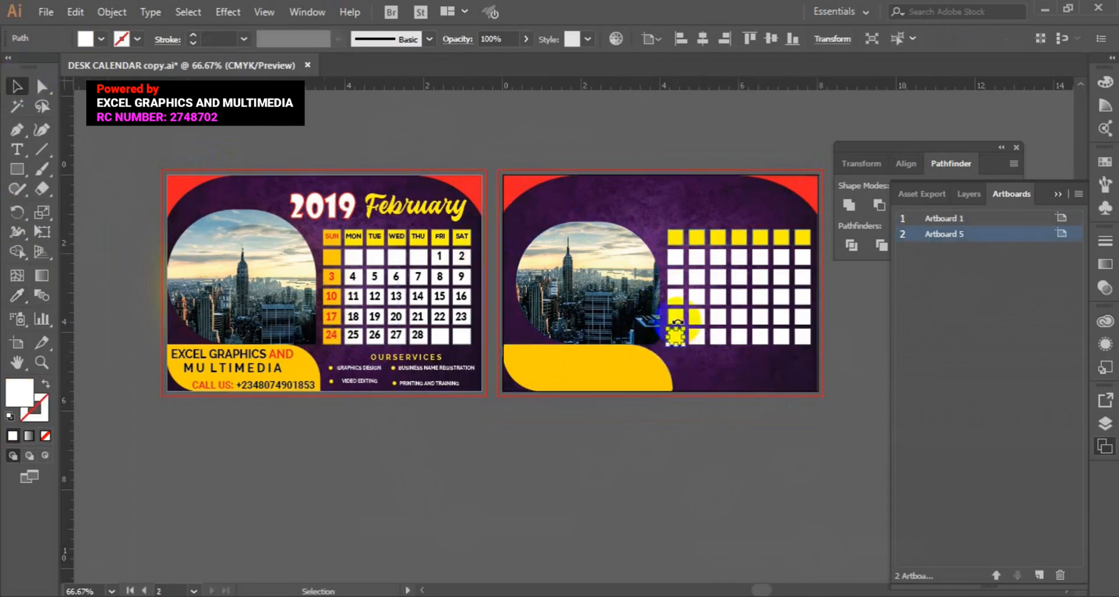
shift+click(676, 318)
shift+click(676, 278)
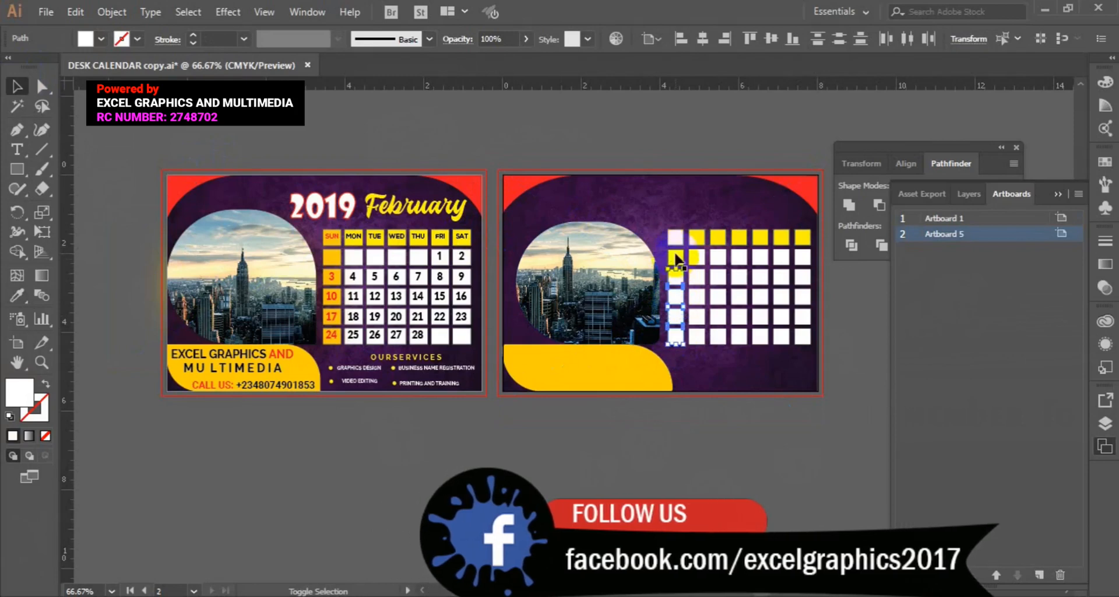
shift+click(675, 255)
shift+click(676, 240)
shift+click(345, 195)
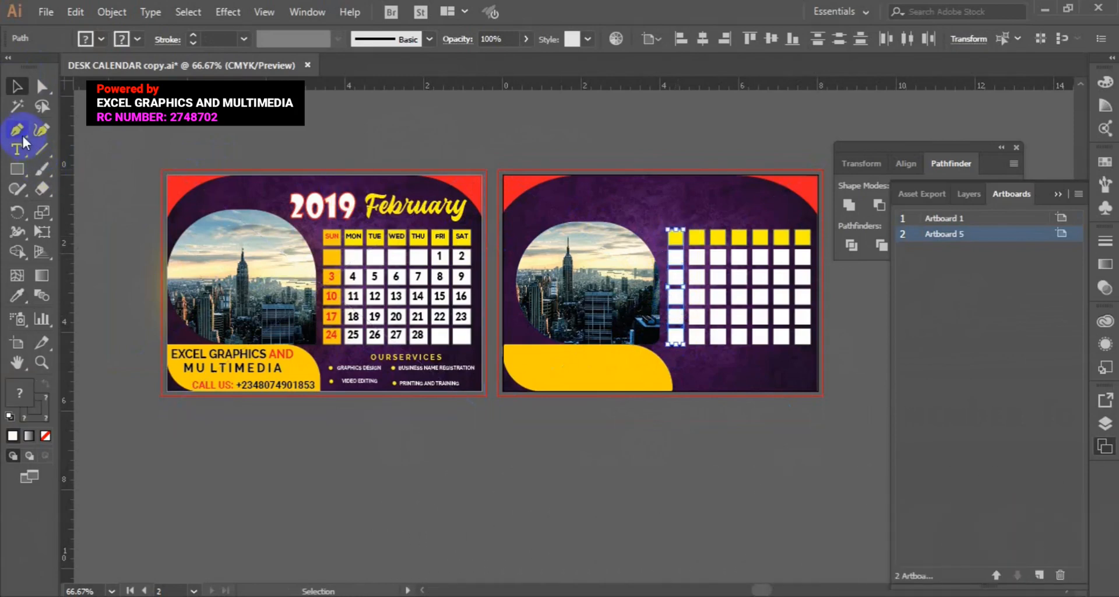
click(17, 296)
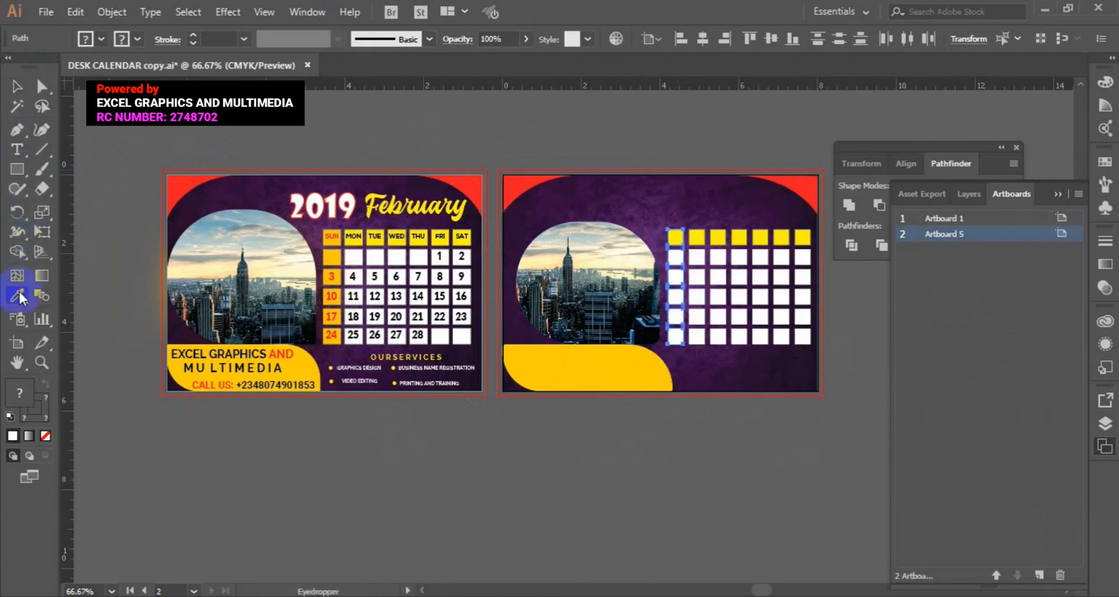
click(345, 329)
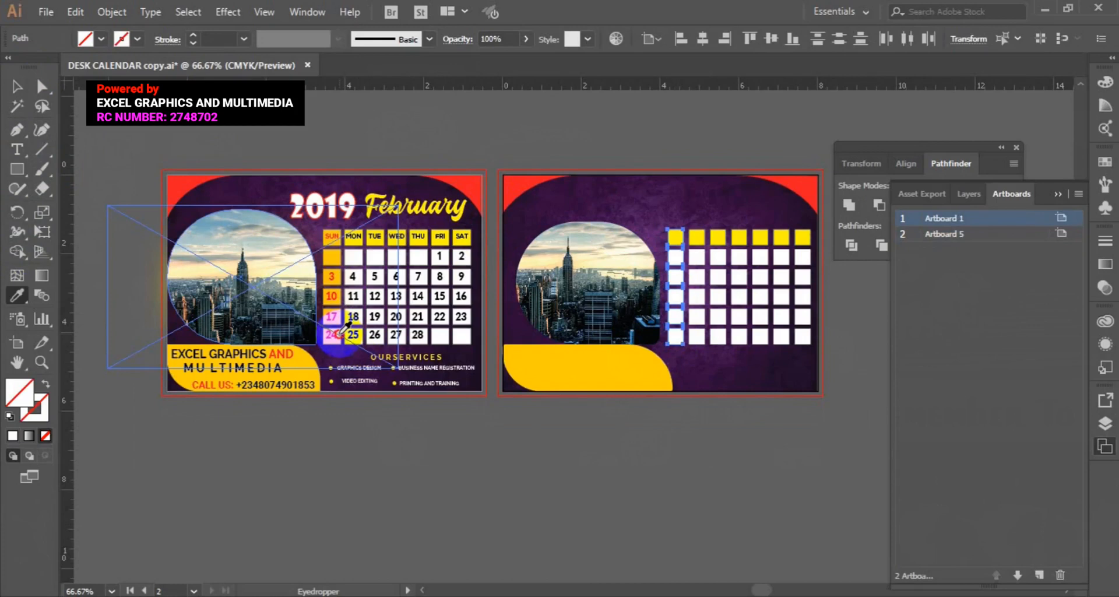
click(610, 371)
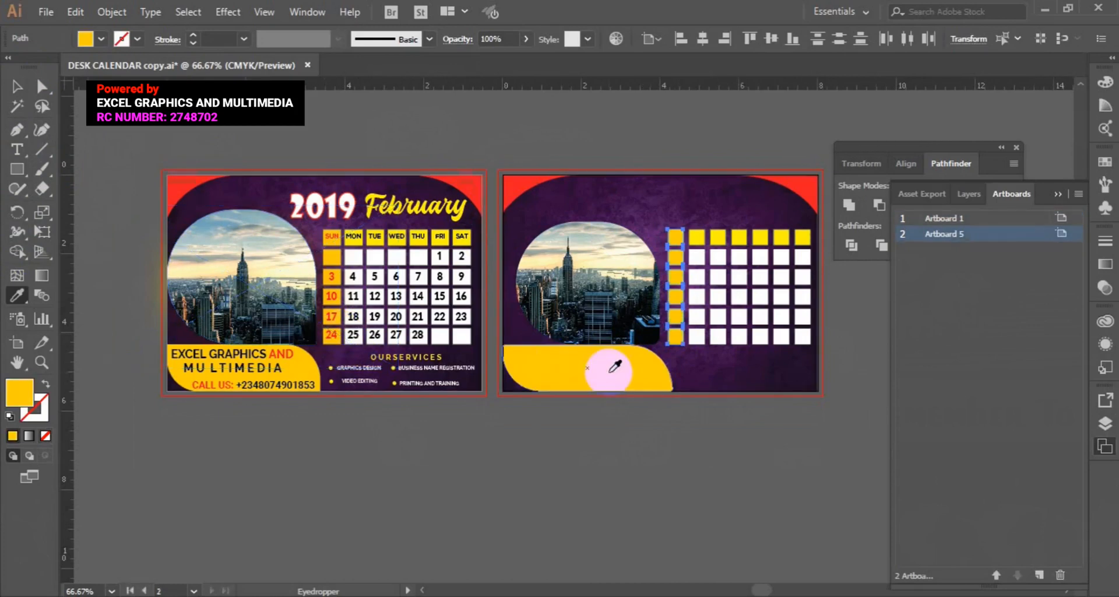
click(21, 90)
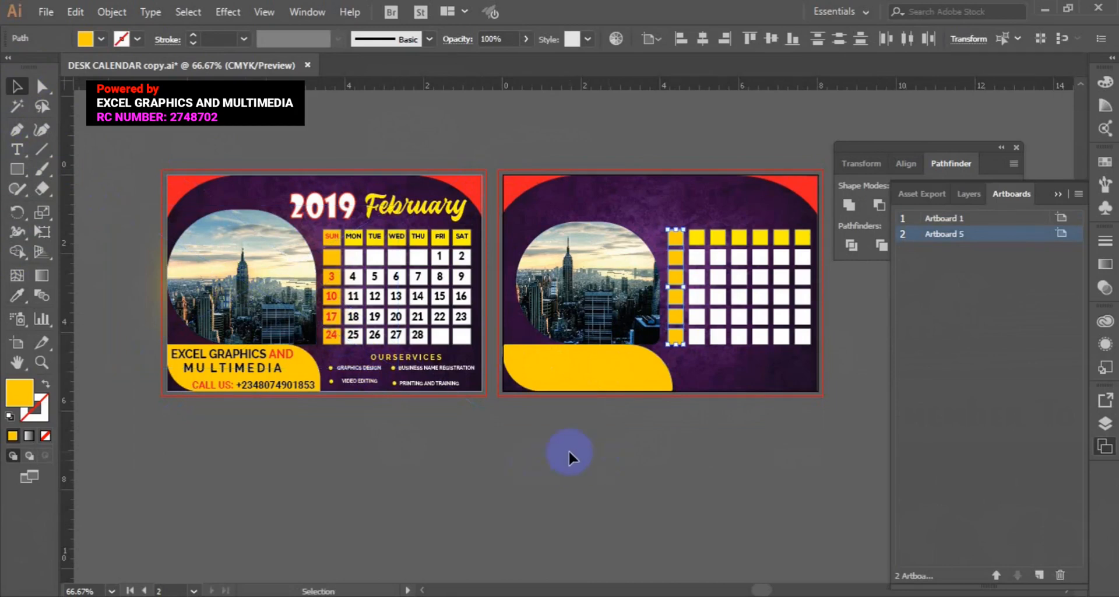
click(621, 458)
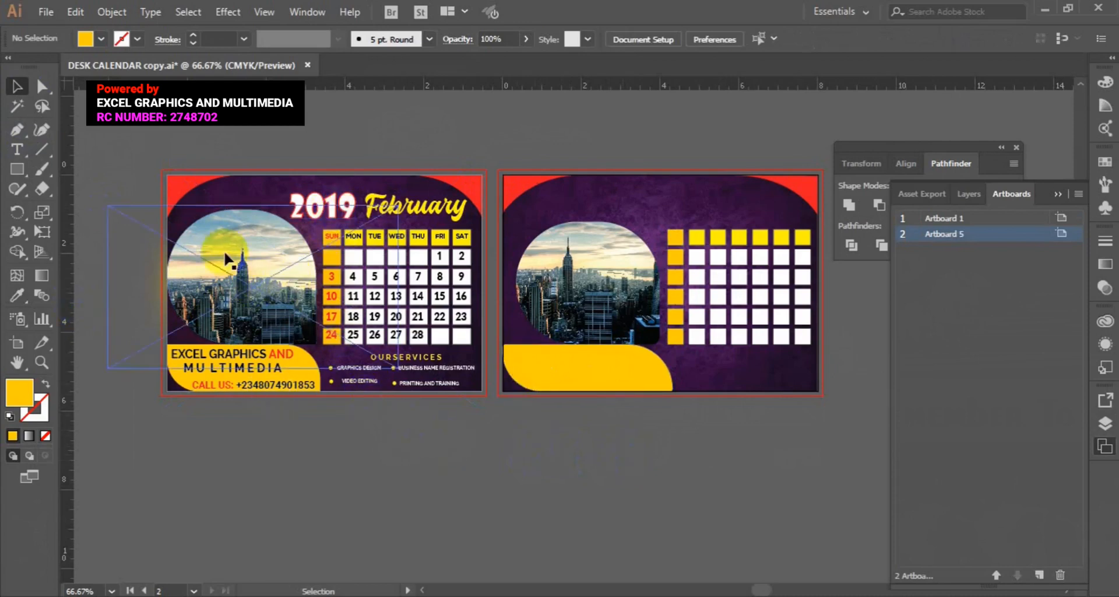
Add the point text "2019" above the photo and grid on the new artboard.
click(387, 214)
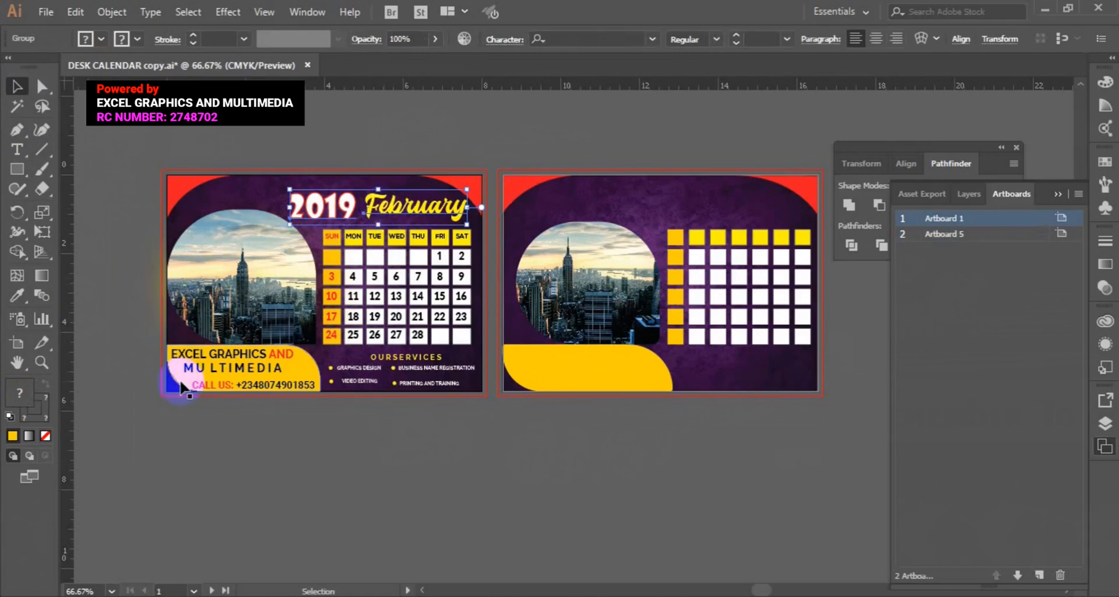
click(18, 153)
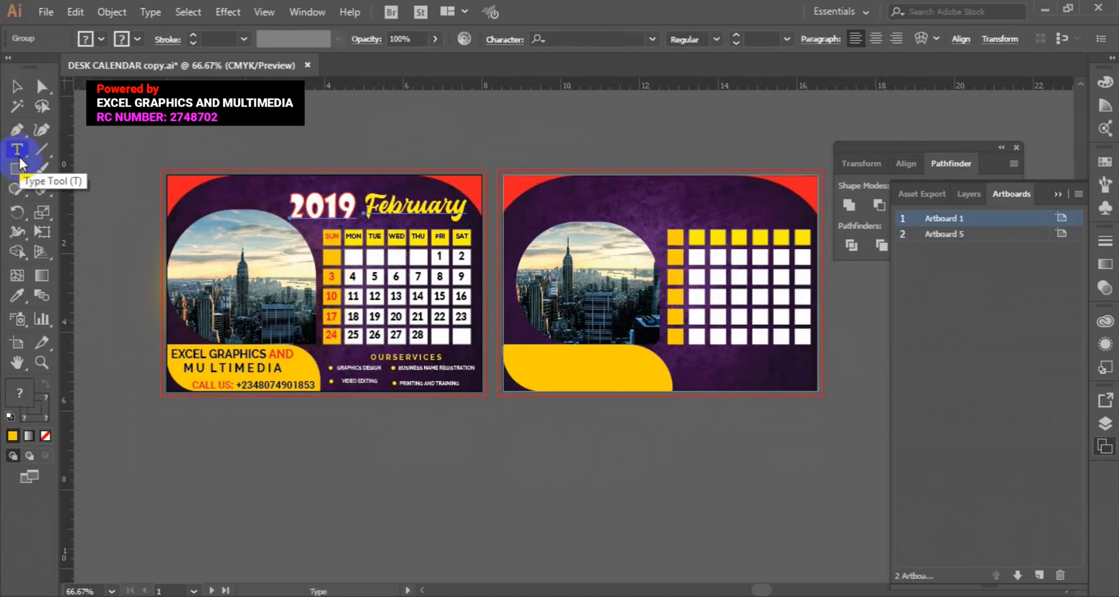
click(557, 201)
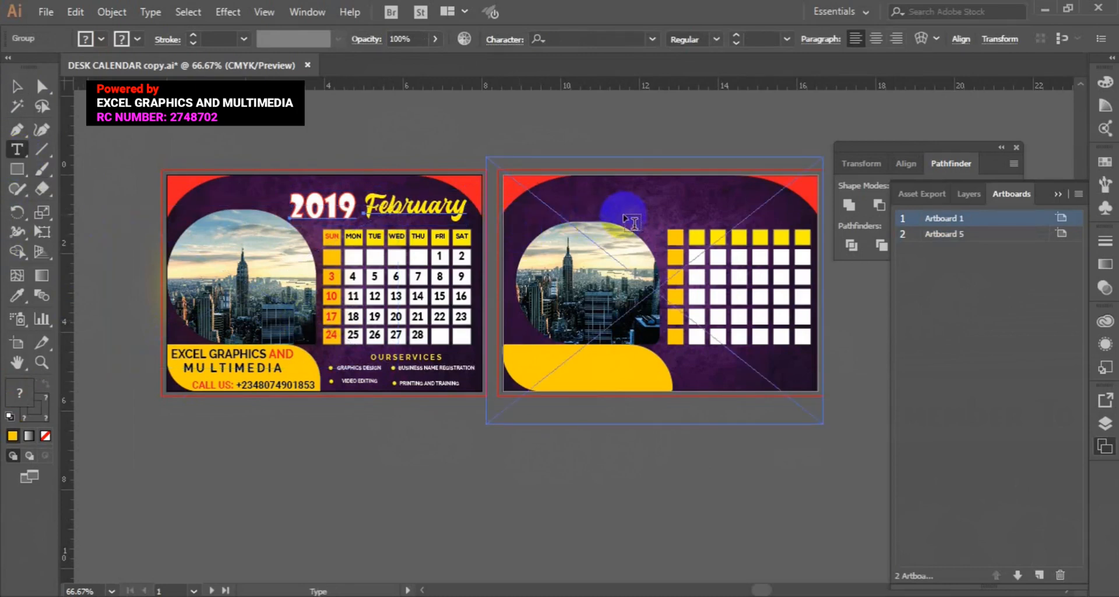
click(641, 208)
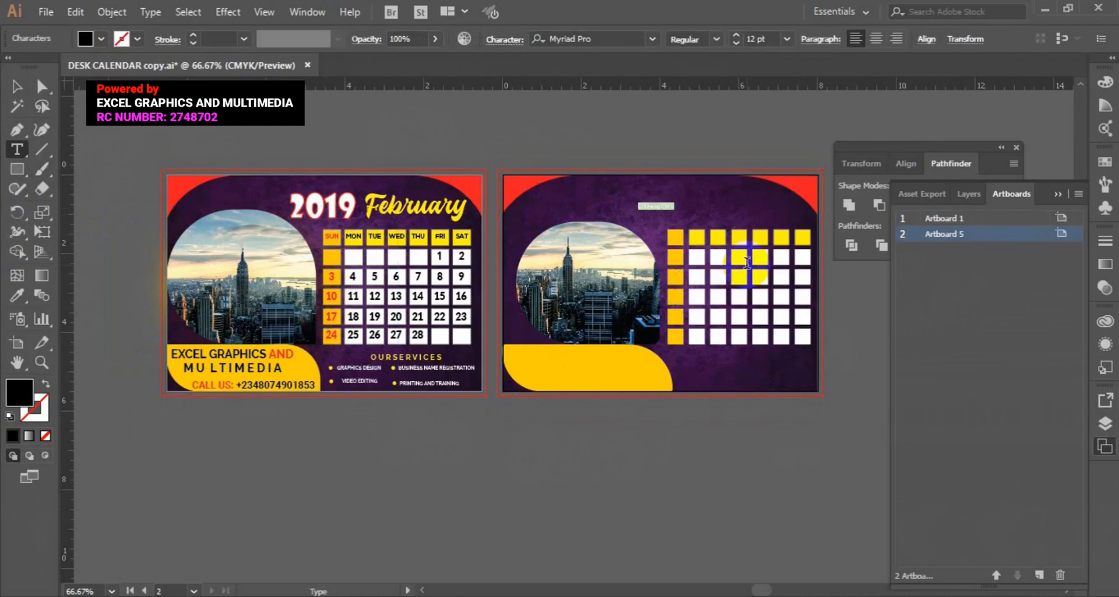
text(2019)
Set all of the new 2019 text to the Showcard Gothic font at 36 pt.
key(ctrl+a)
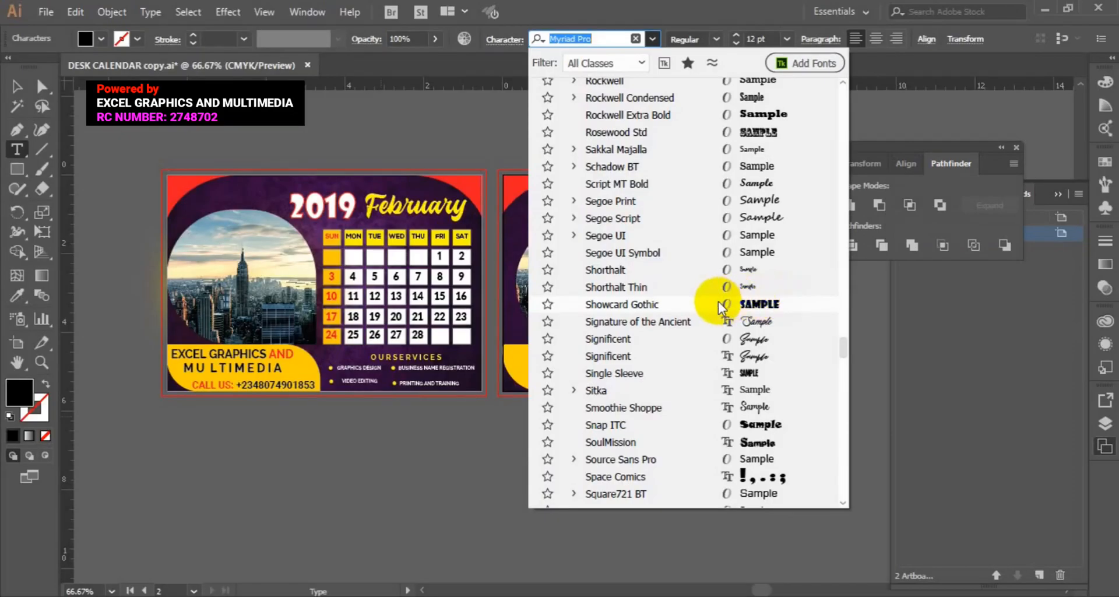
click(718, 302)
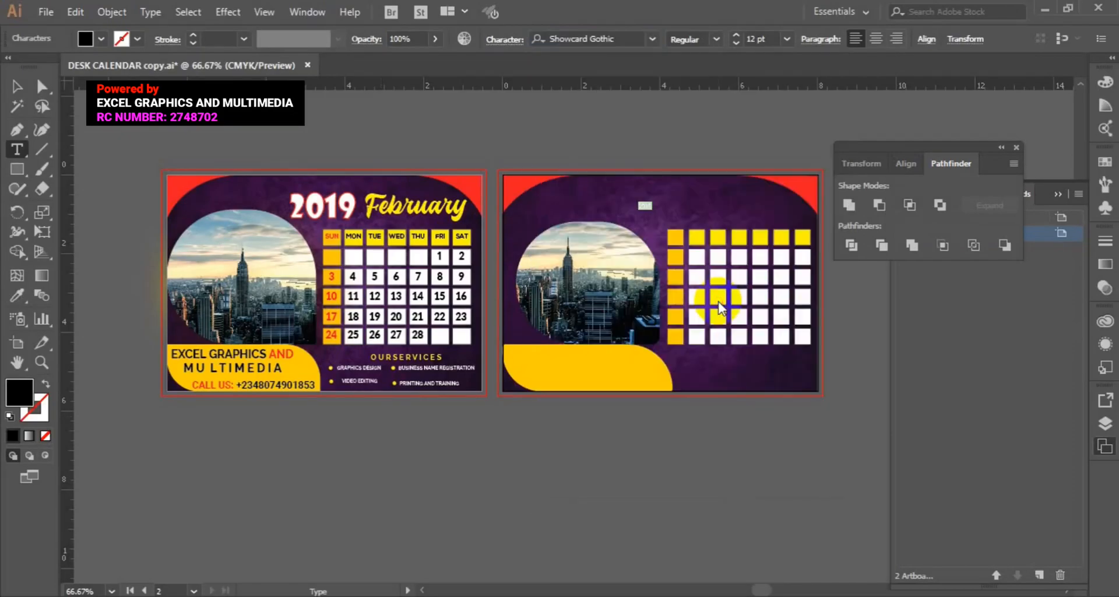
click(785, 40)
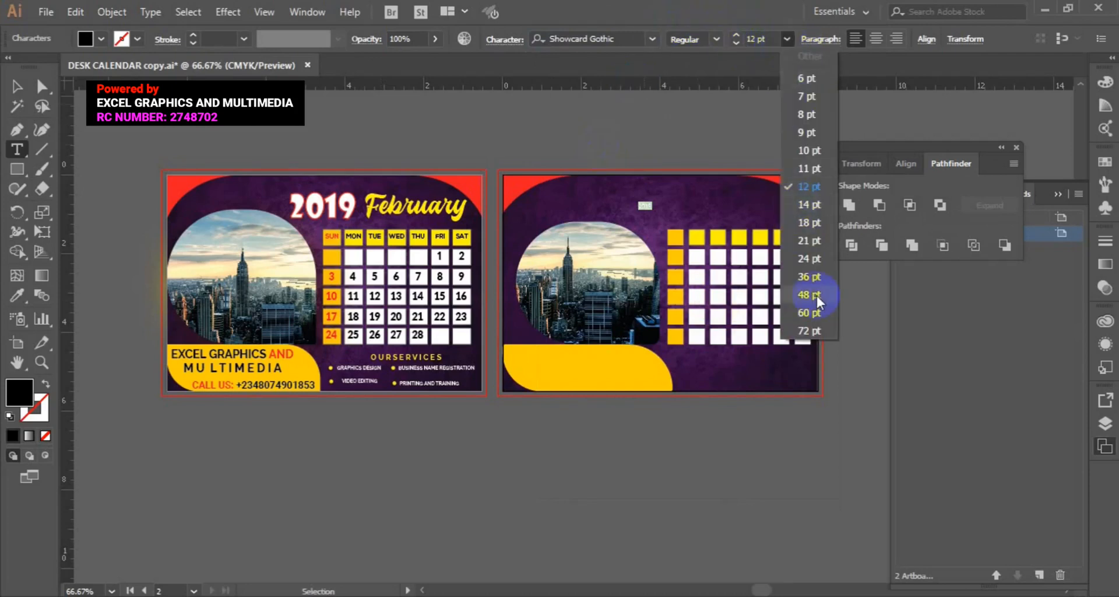
click(812, 280)
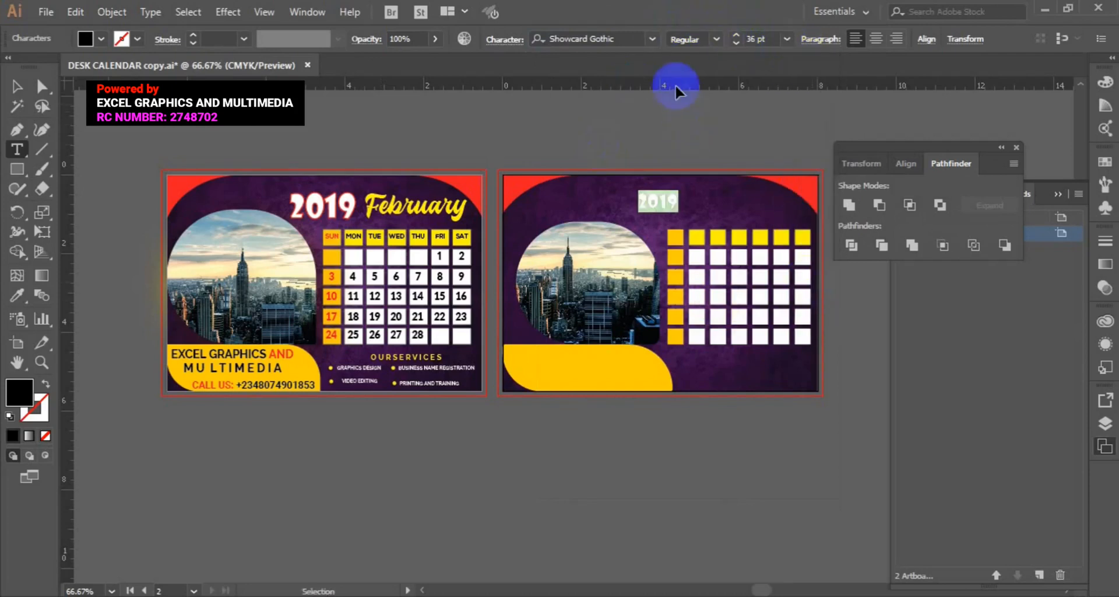
Give the new 2019 text a white fill and a red stroke.
click(101, 40)
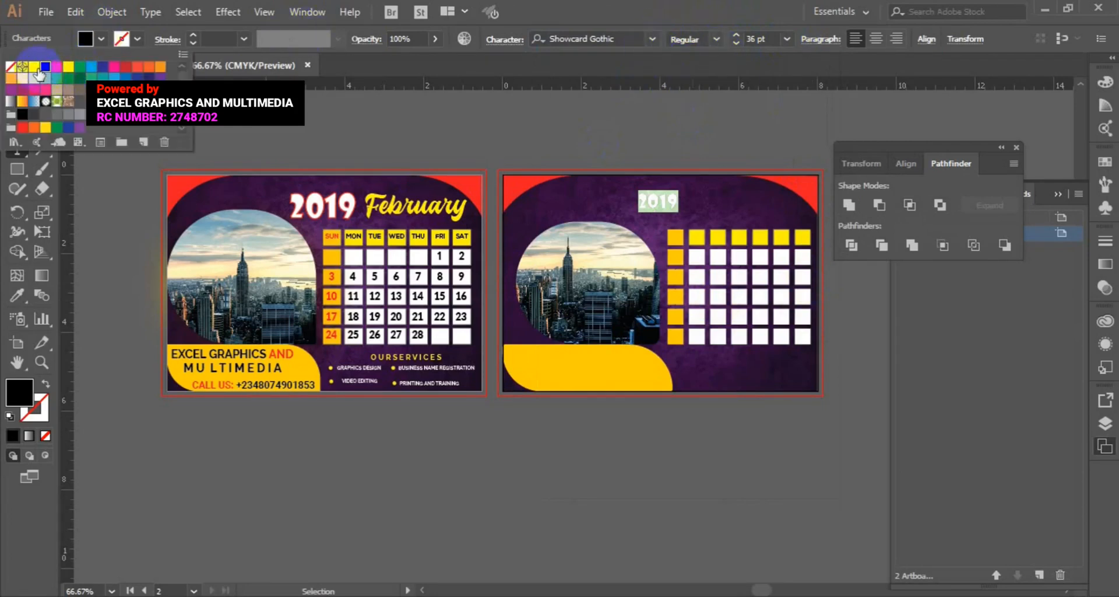
click(35, 68)
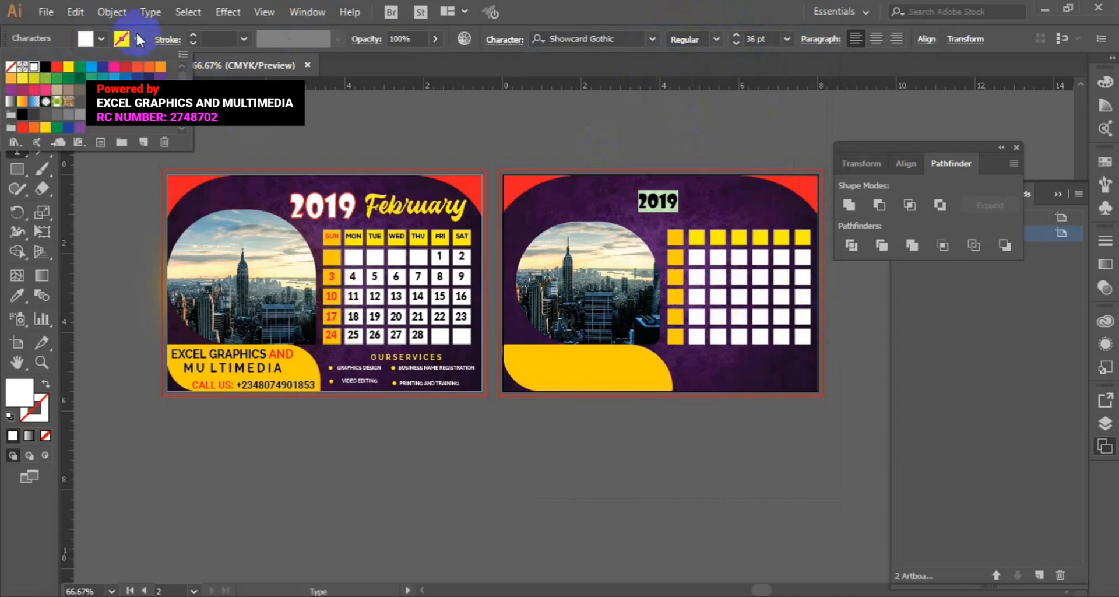
click(138, 40)
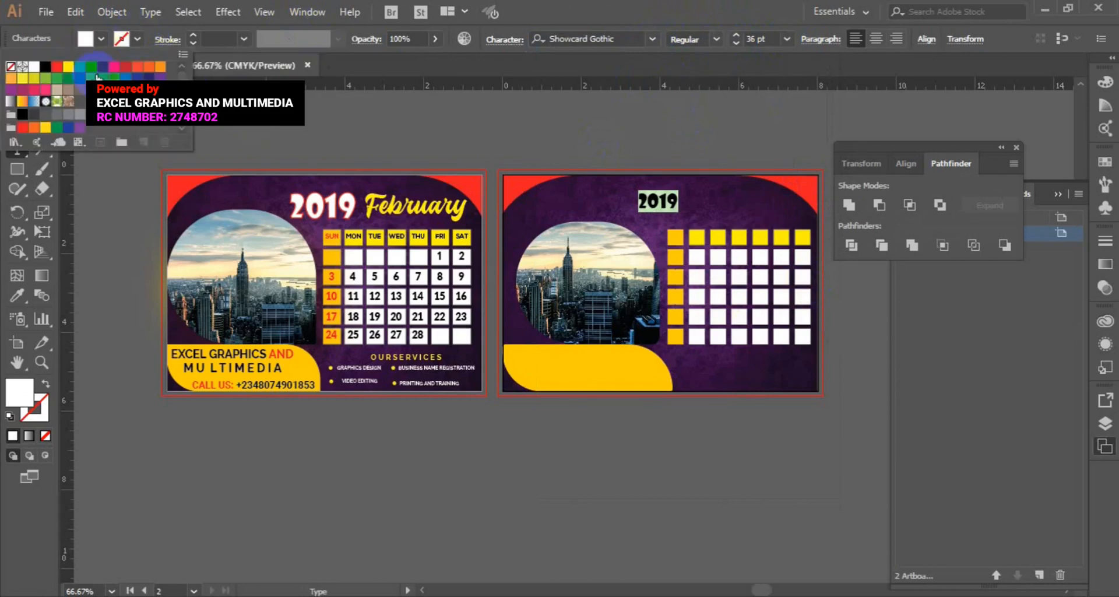
click(58, 67)
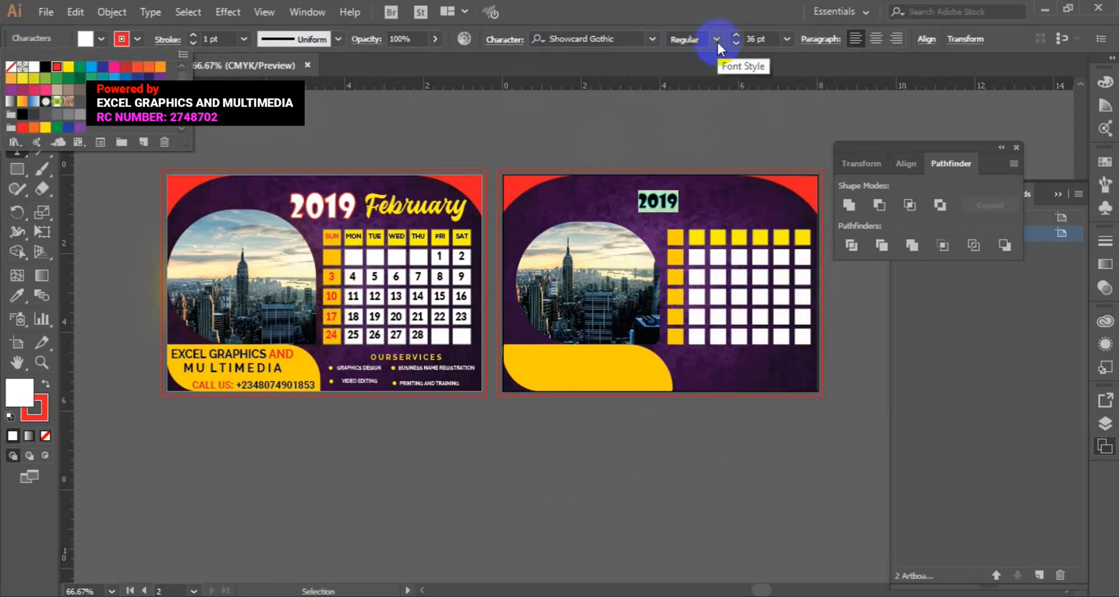
Try the new 2019 text at 60 pt, then at 48 pt.
click(786, 39)
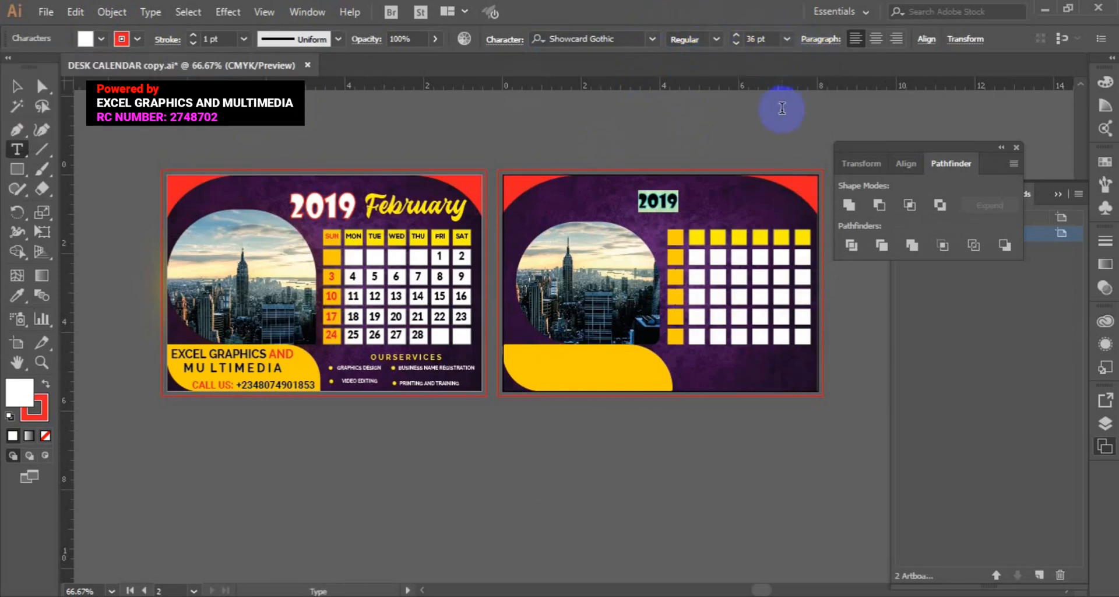
click(787, 38)
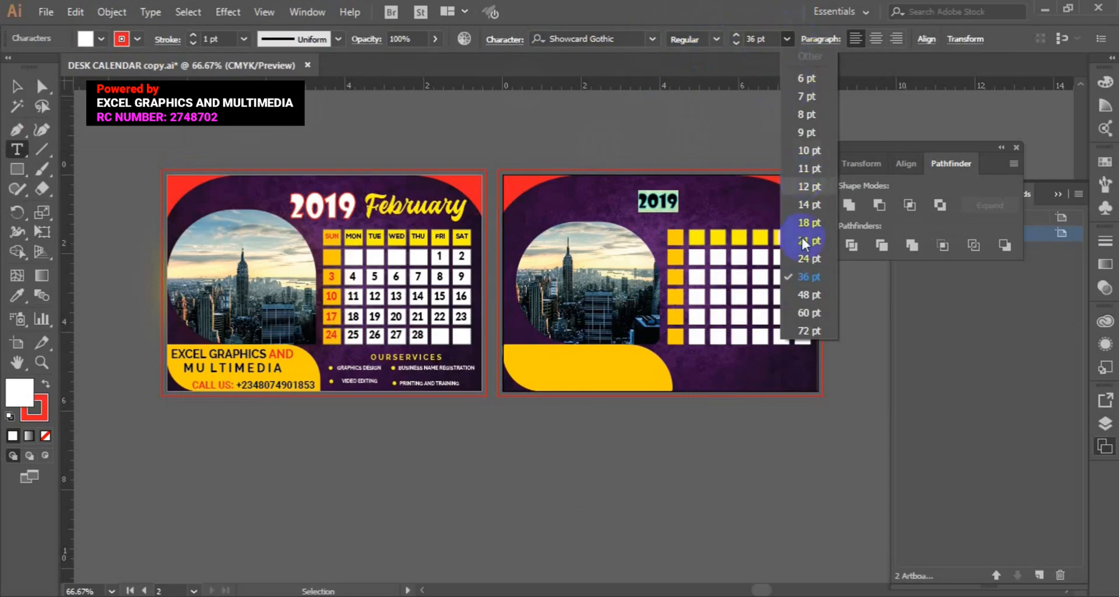
click(808, 312)
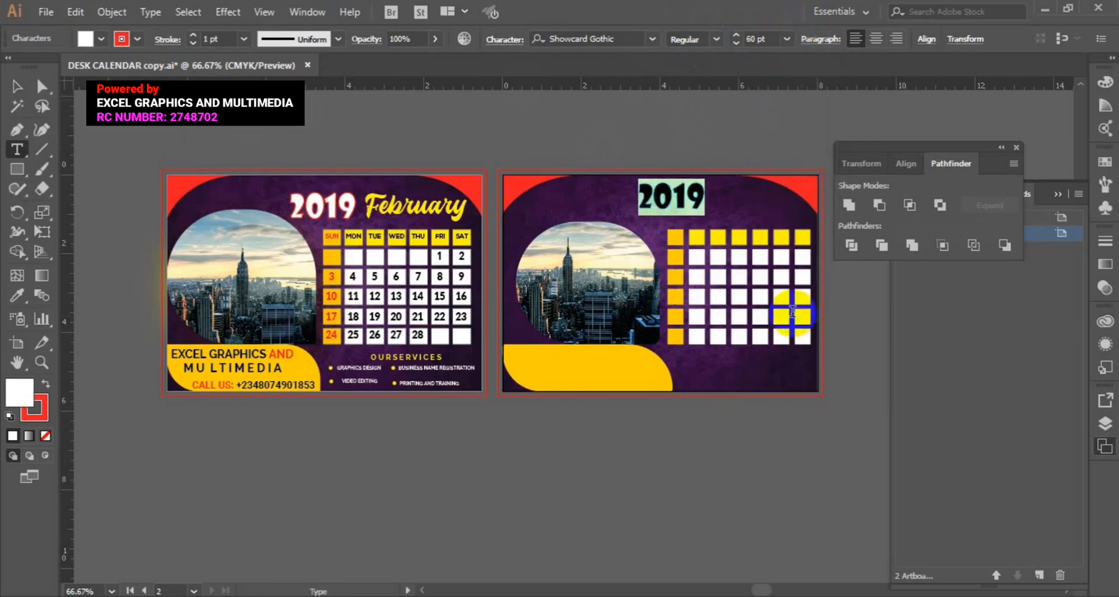
click(786, 38)
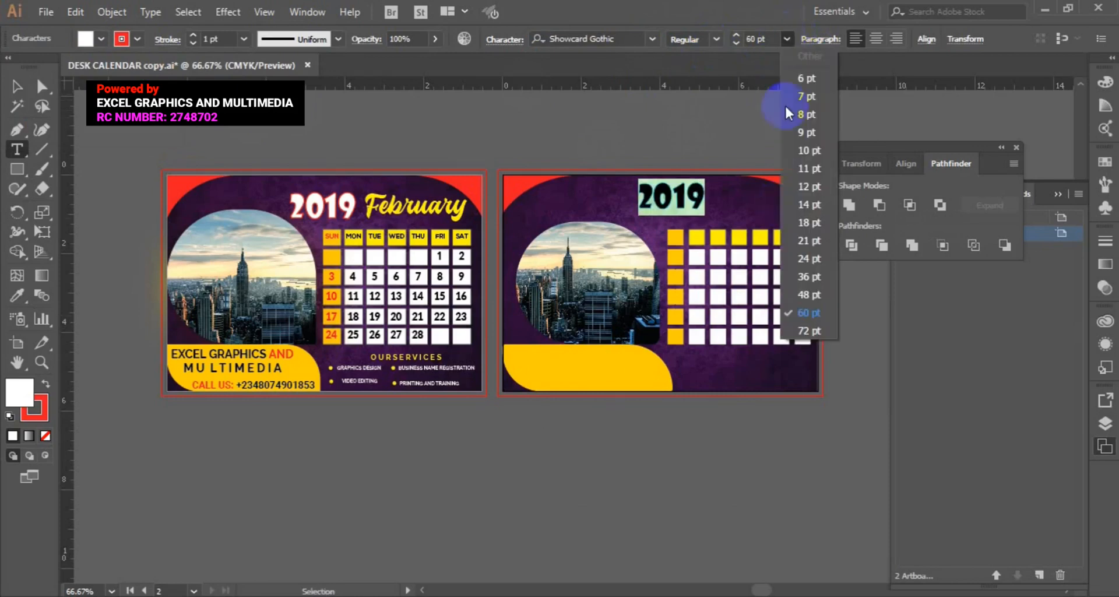
click(808, 295)
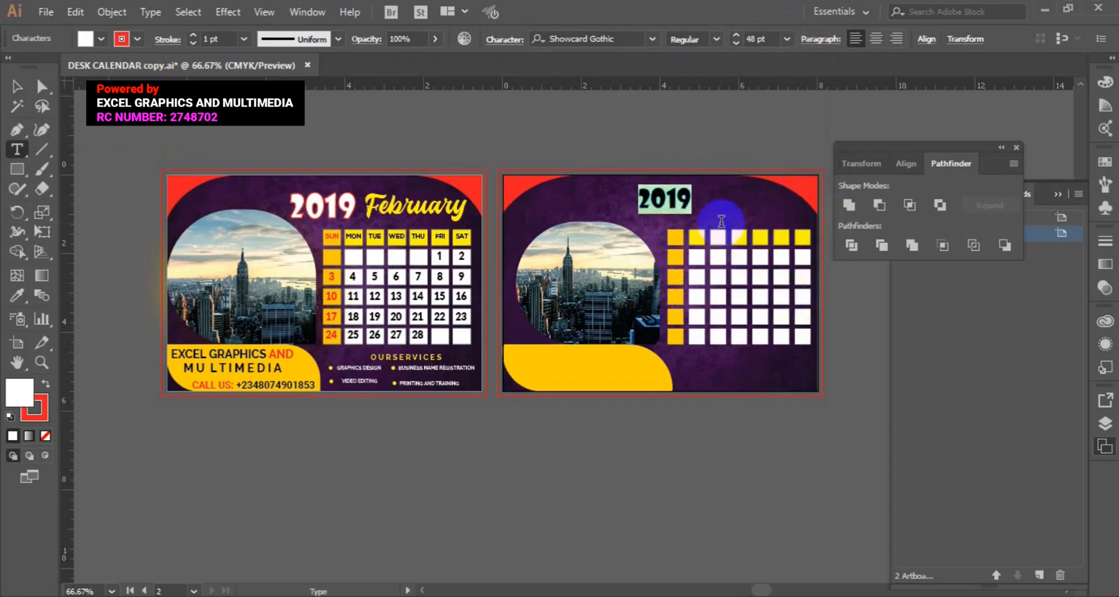
Set the 2019 text object to 60 pt, move it about 0.35 in left and 0.26 in down, and deselect it.
key(super+c)
click(17, 87)
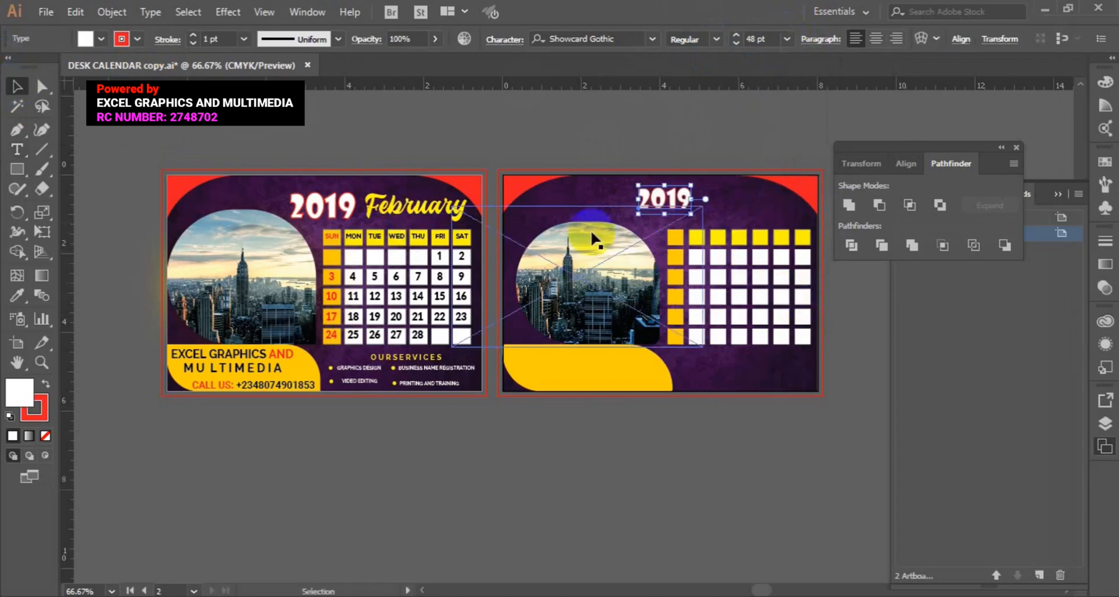
click(786, 39)
click(810, 312)
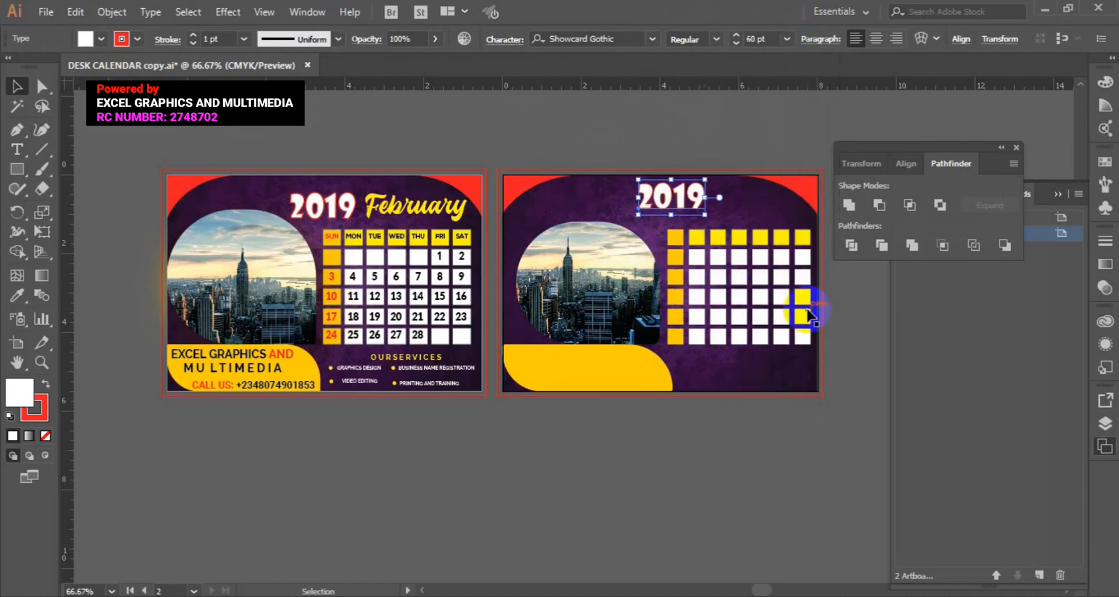
drag(677, 196, 663, 207)
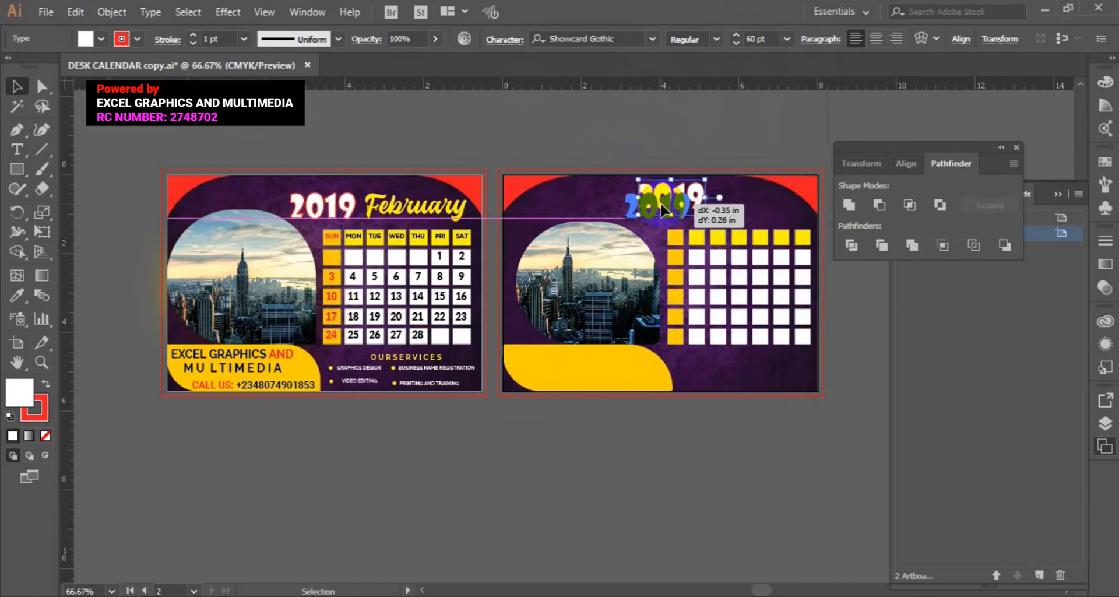
click(757, 406)
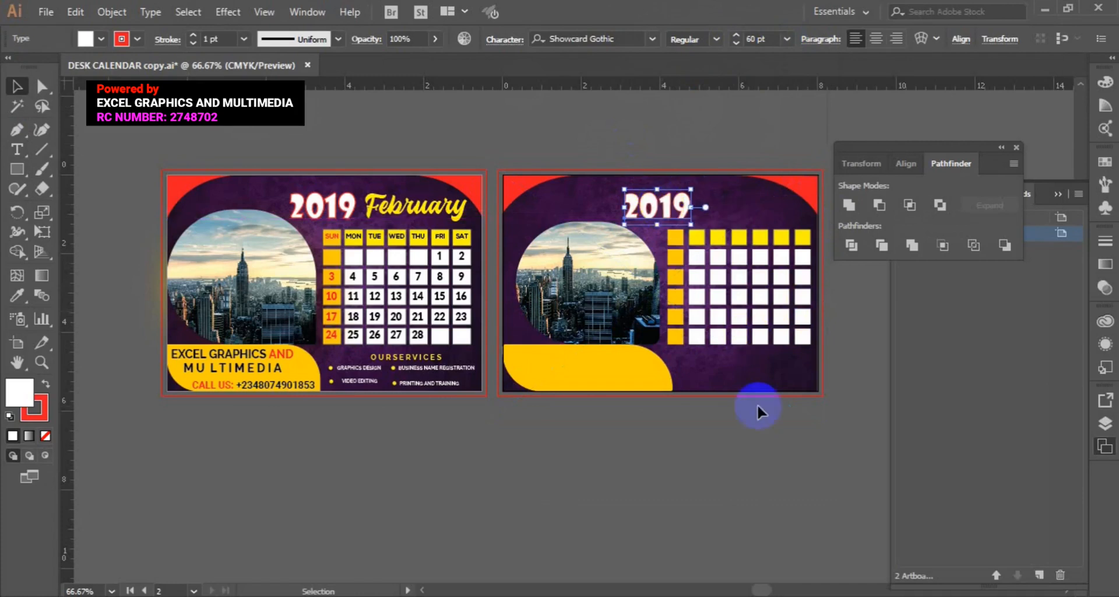
Move the company name and call-us text from the original calendar onto the new artboard's yellow shape and bring them forward one level.
click(258, 376)
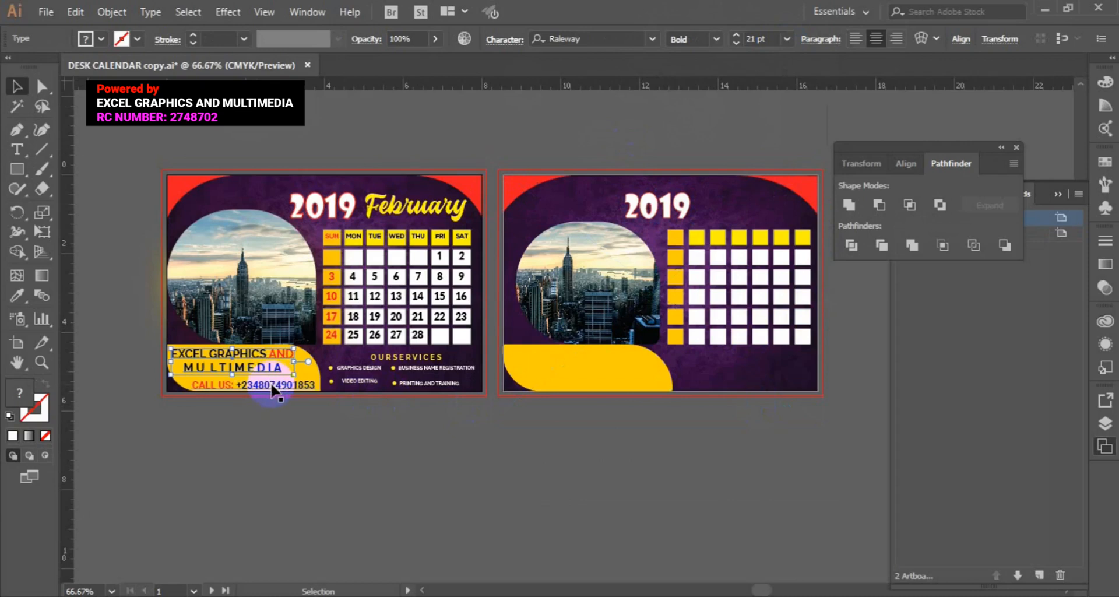
shift+click(270, 383)
drag(272, 385, 613, 387)
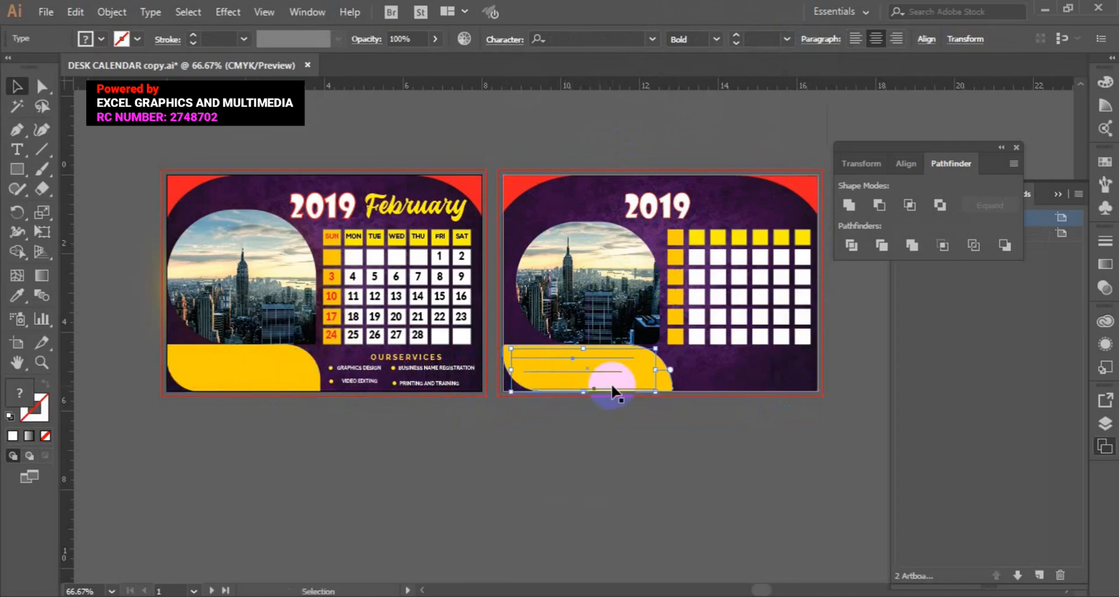
right_click(613, 386)
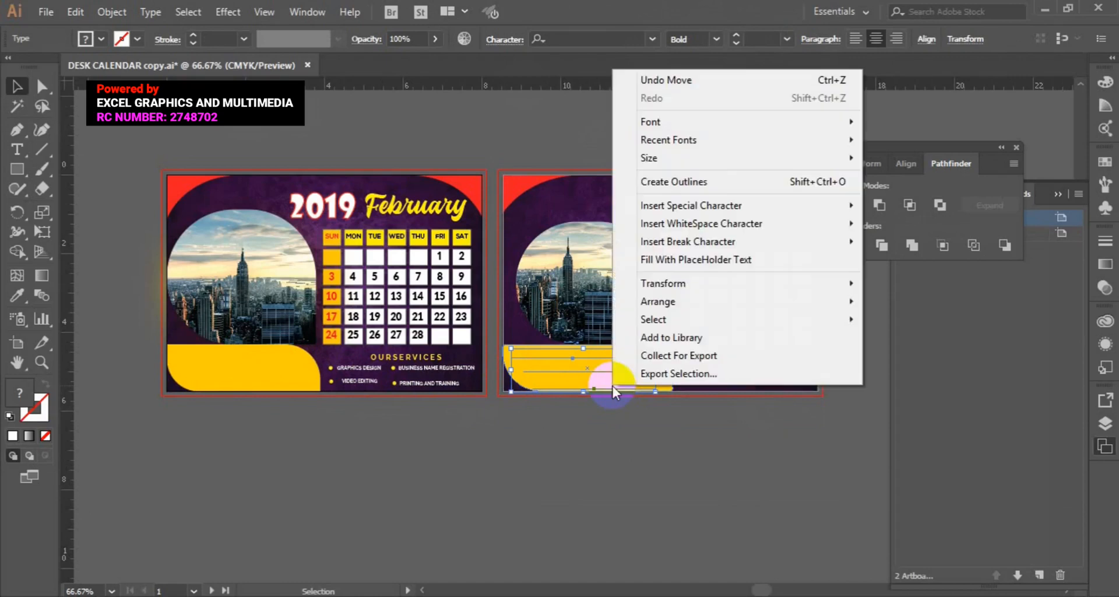
mouse_move(701, 297)
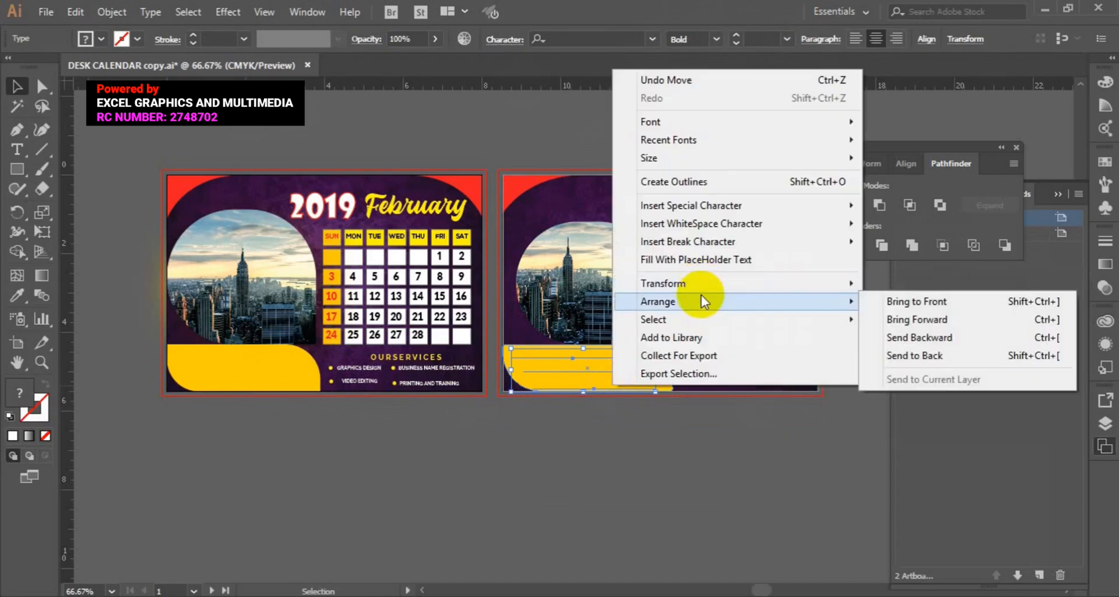
click(905, 315)
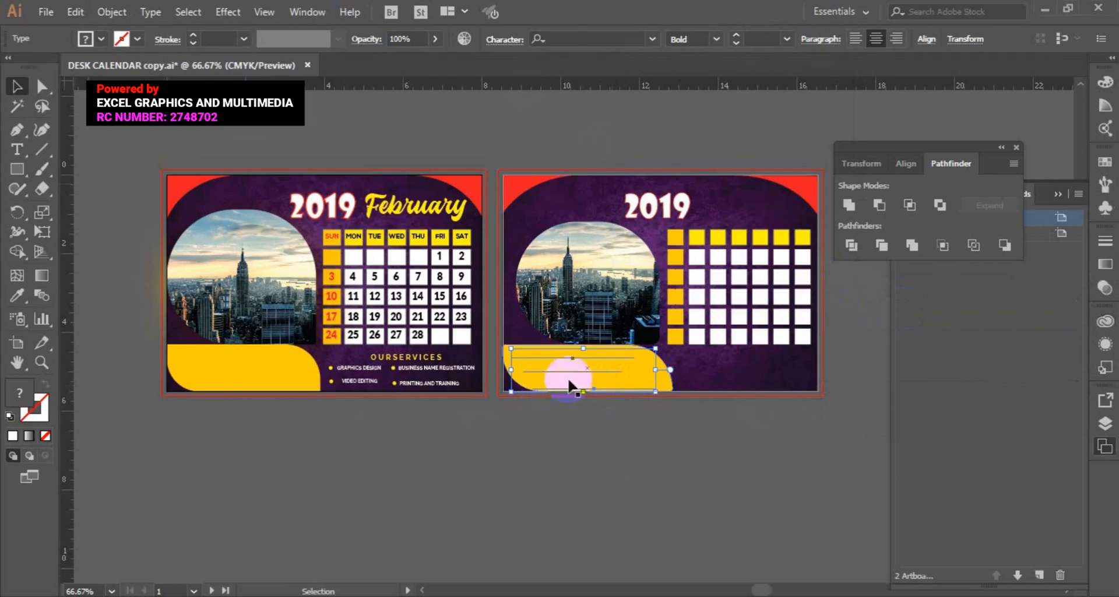
drag(570, 384, 426, 364)
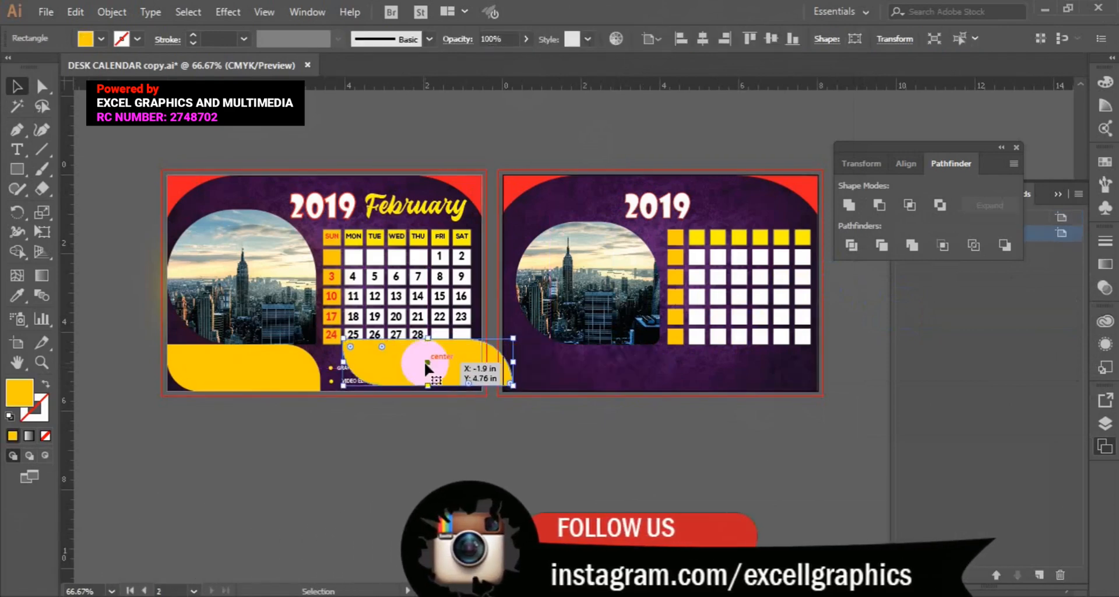
key(ctrl+c)
key(ctrl+z)
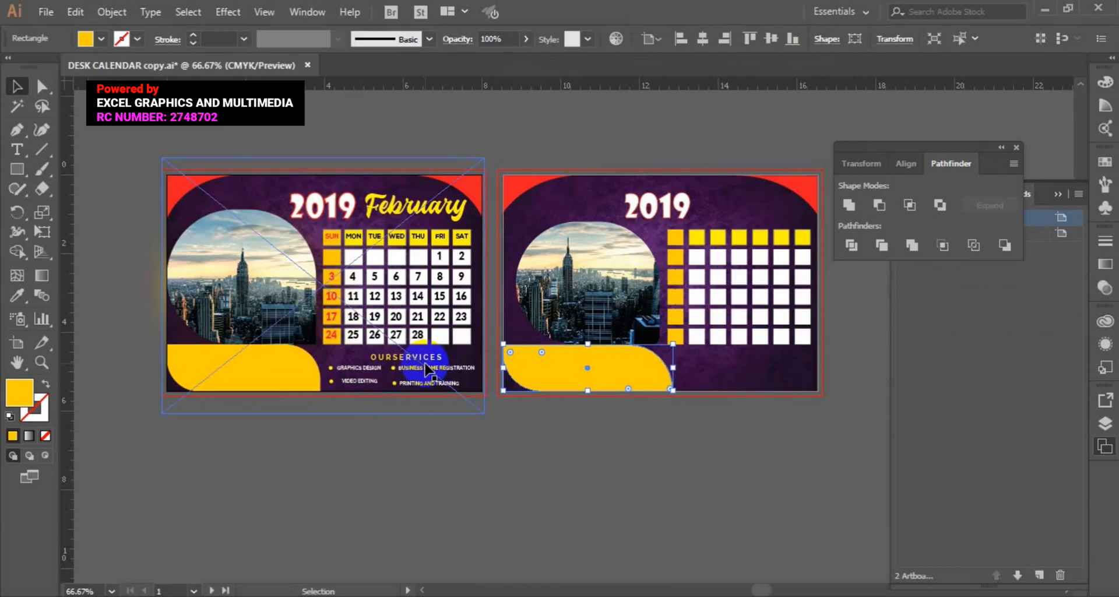
click(541, 460)
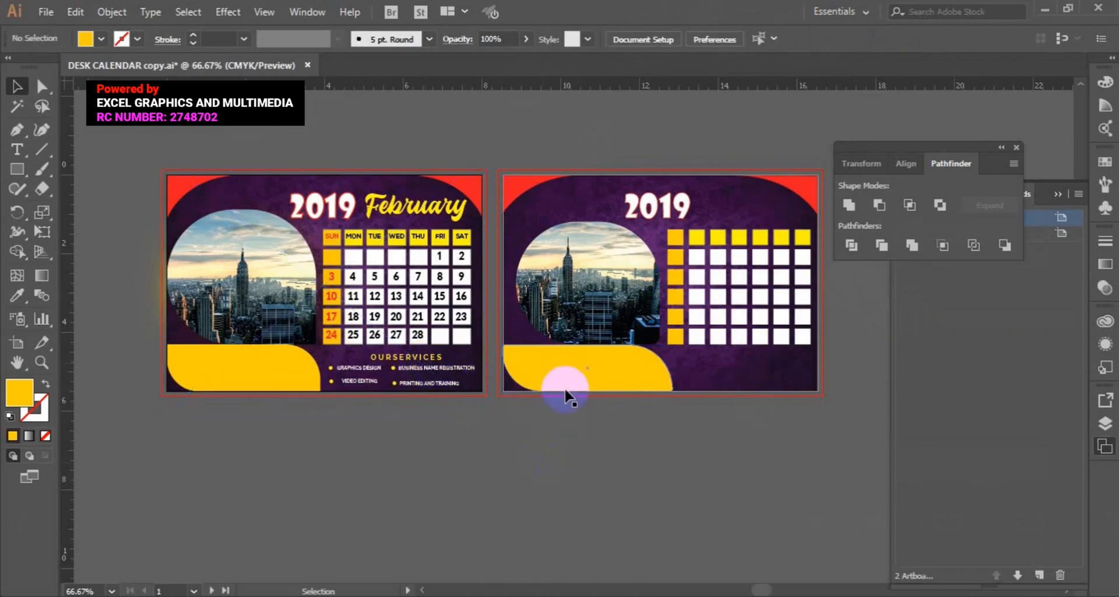
click(533, 379)
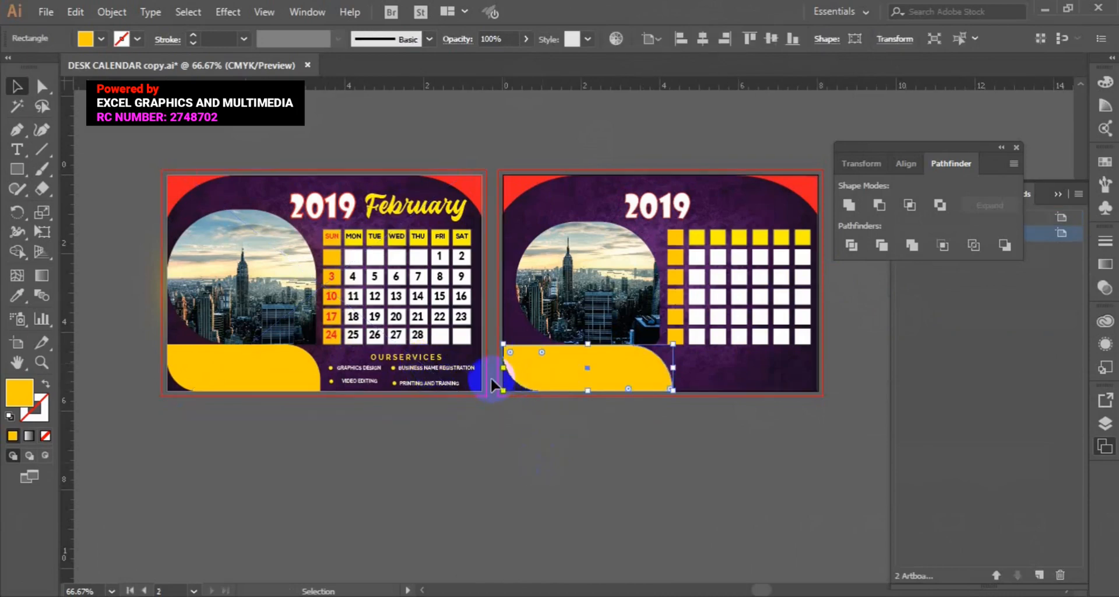
click(492, 377)
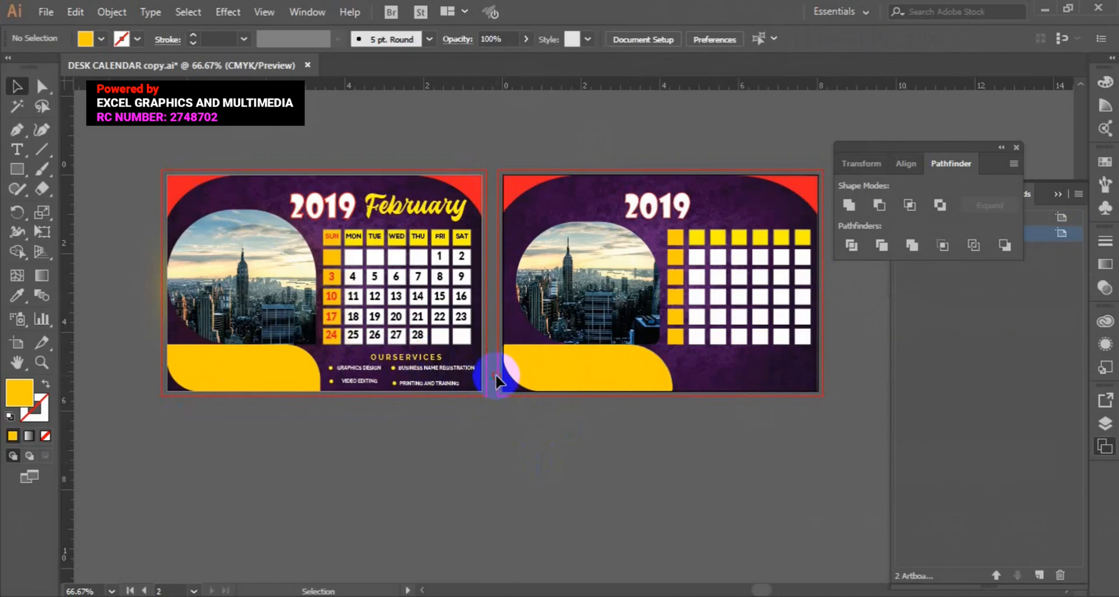
Undo the move of the company name and call-us text and the last repositioning of the new artboard's 2019 text, and clear the selection.
key(ctrl+z)
key(ctrl+z)
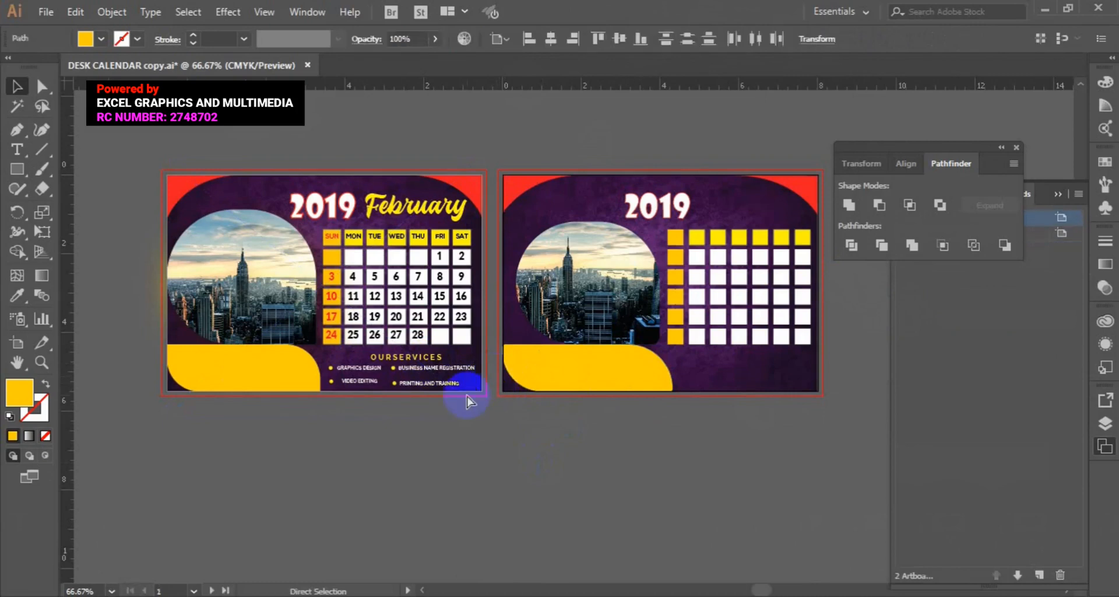
key(ctrl+z)
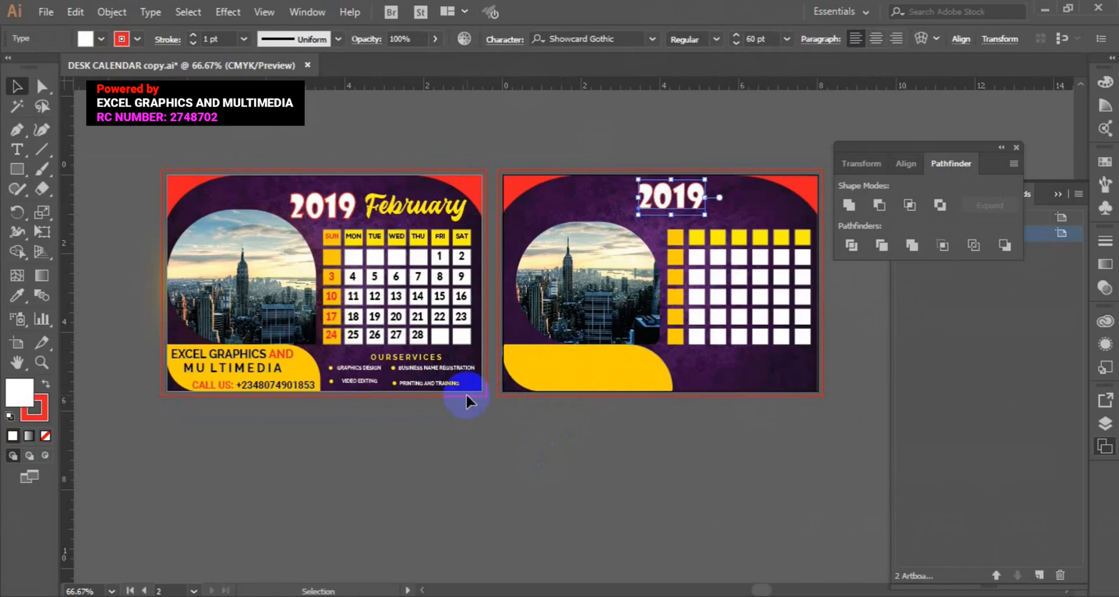
click(578, 151)
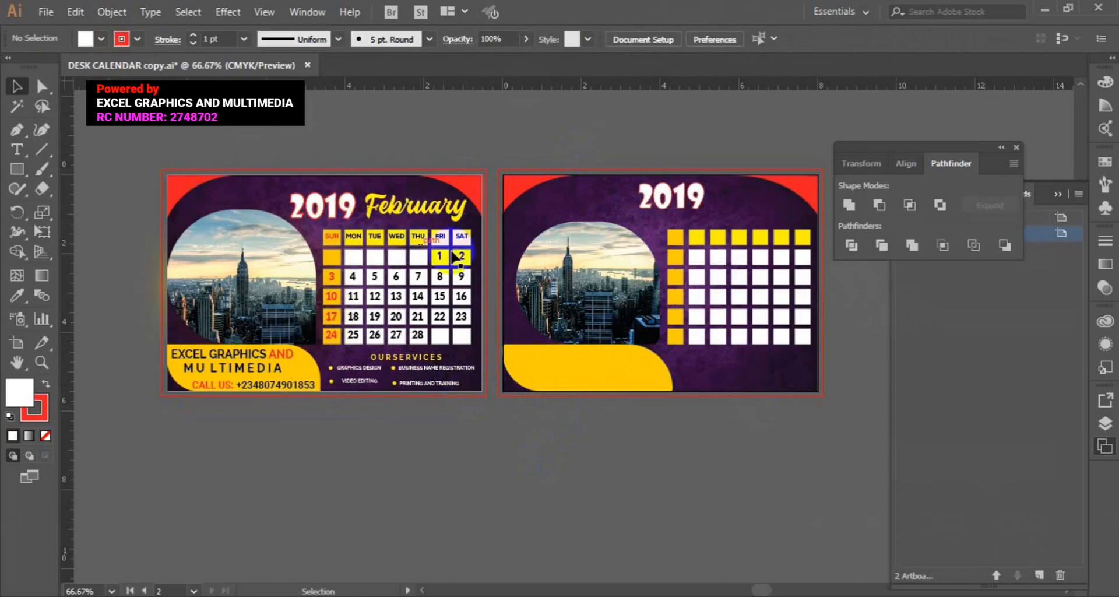
drag(648, 256, 390, 257)
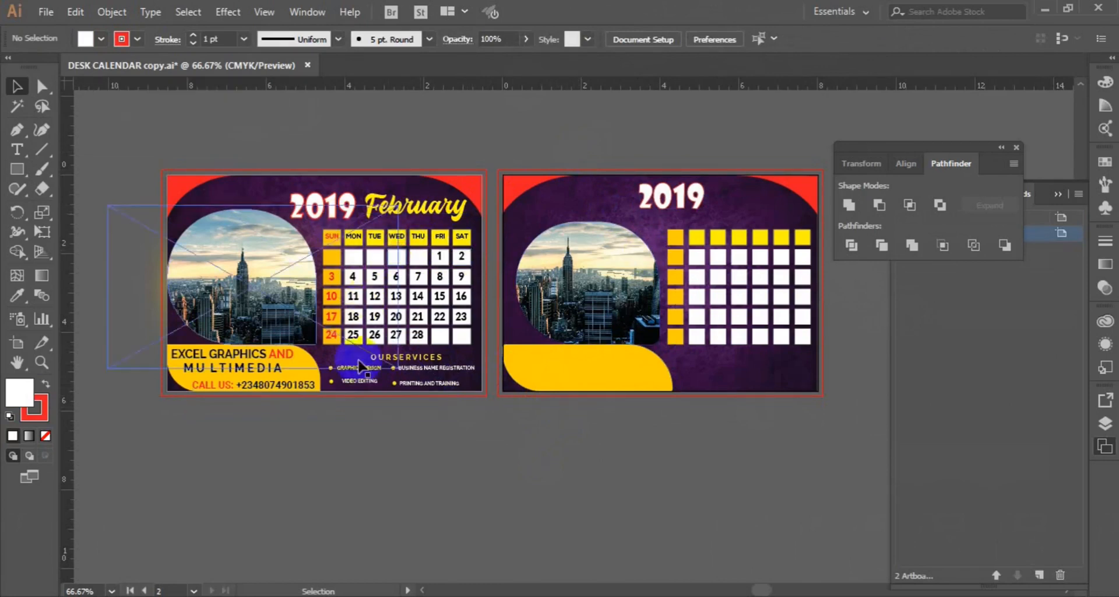
click(390, 366)
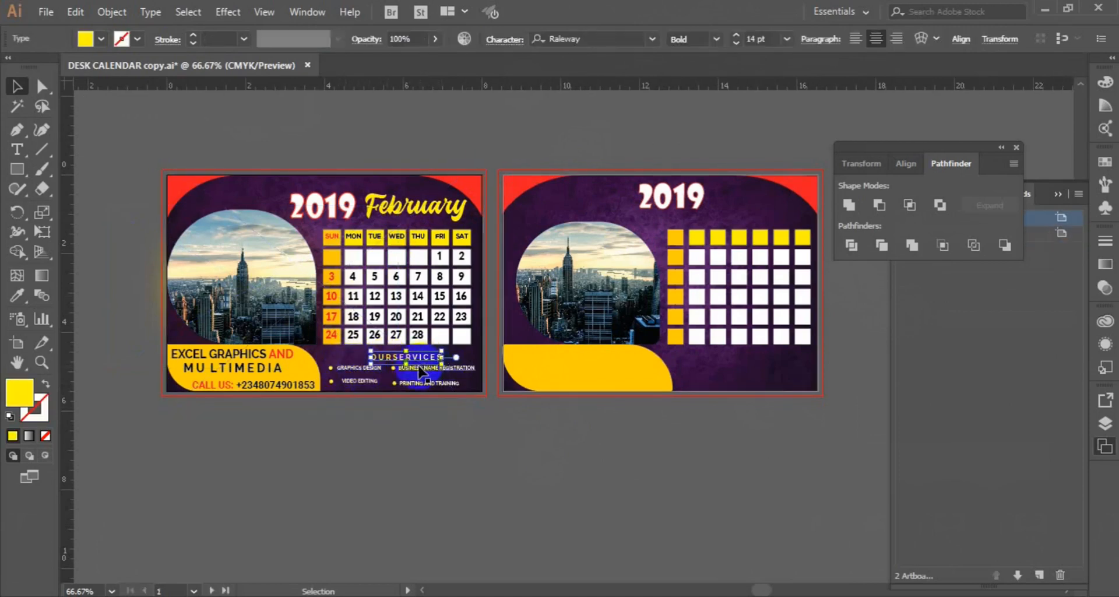
click(490, 351)
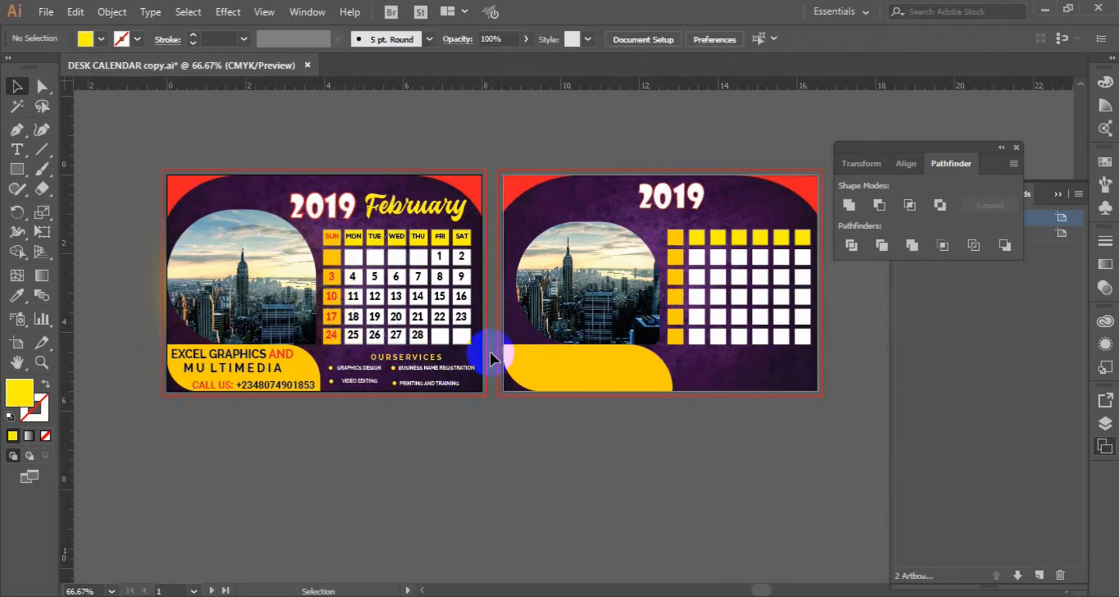
Delete the new artboard's 2019 text and move the original calendar's 2019 February heading group above the new date grid.
click(384, 215)
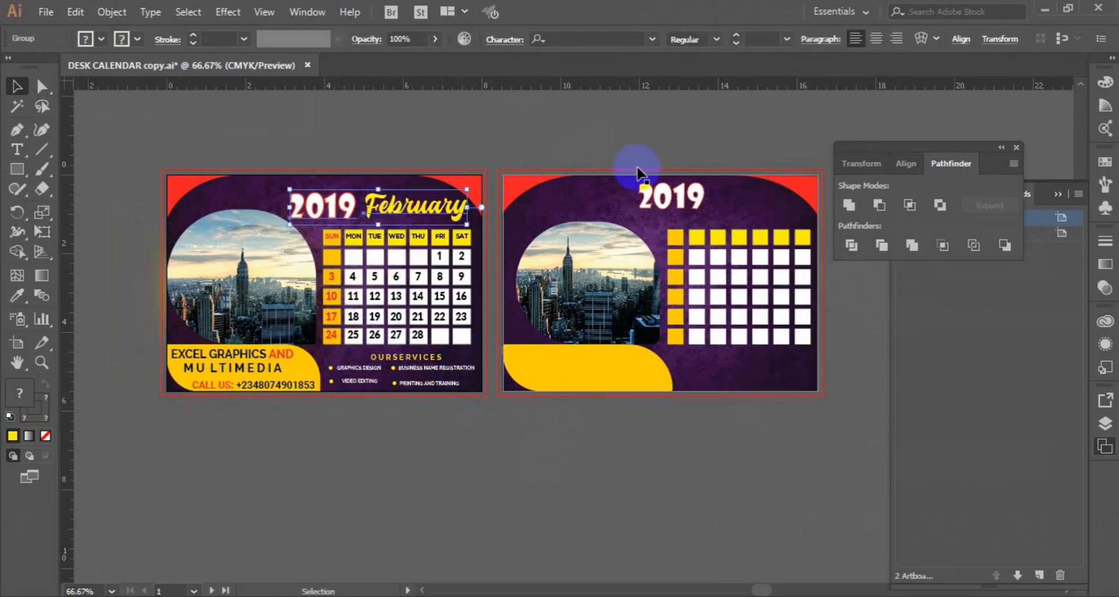
click(656, 192)
key(Delete)
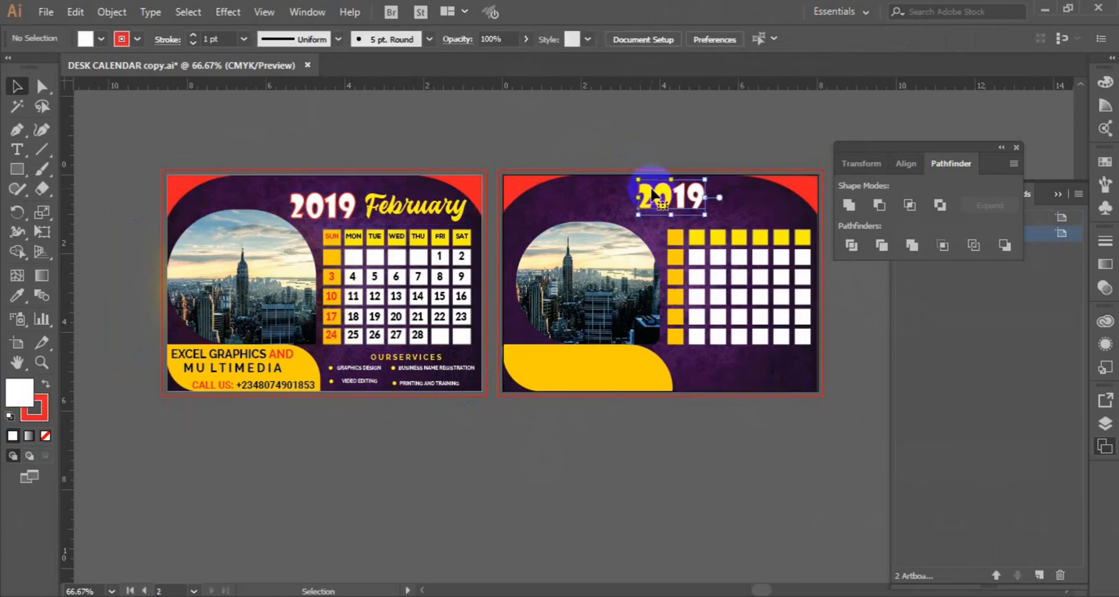
click(396, 207)
drag(396, 207, 731, 206)
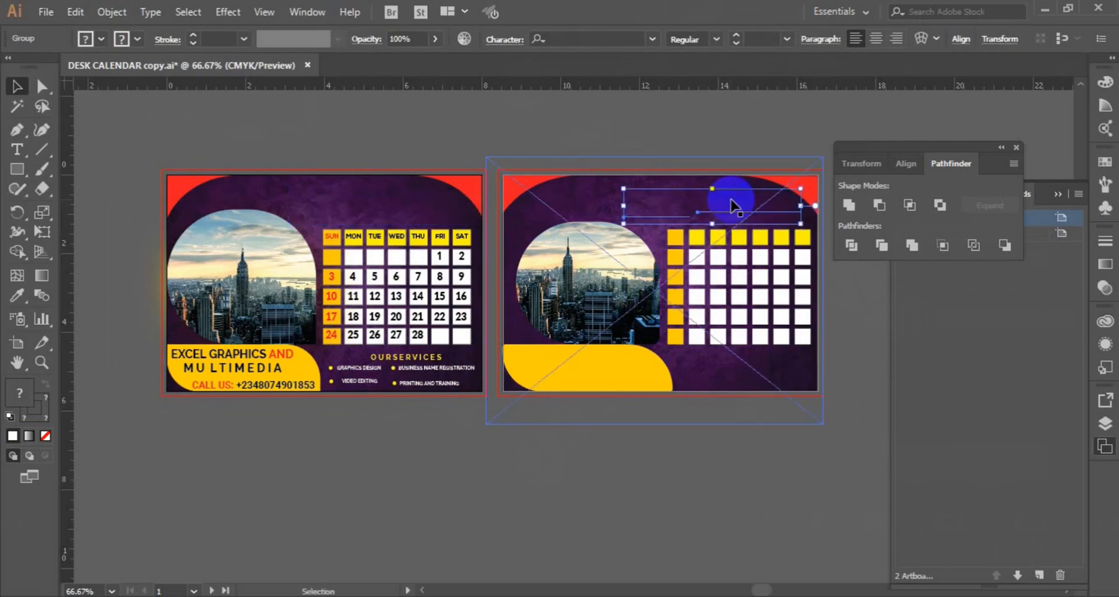